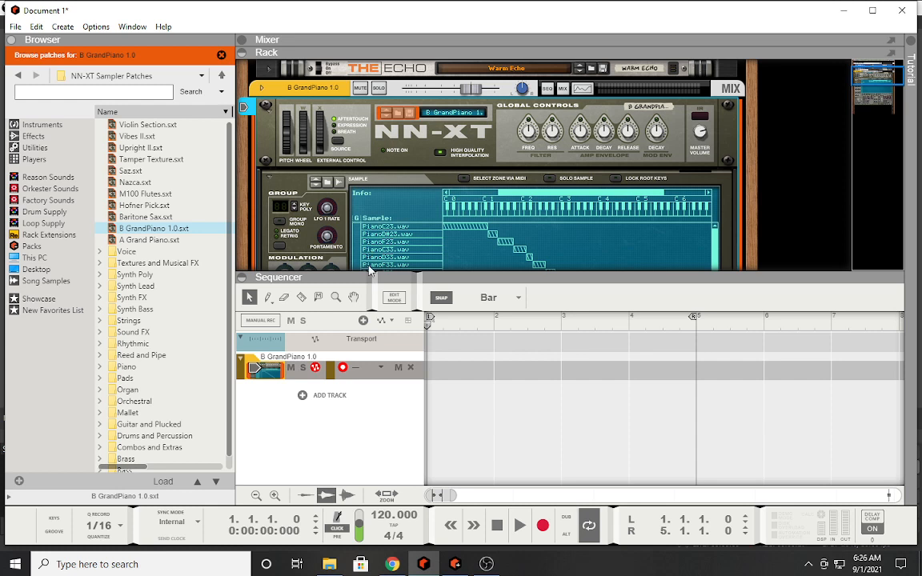
scroll(440, 211, up, 3)
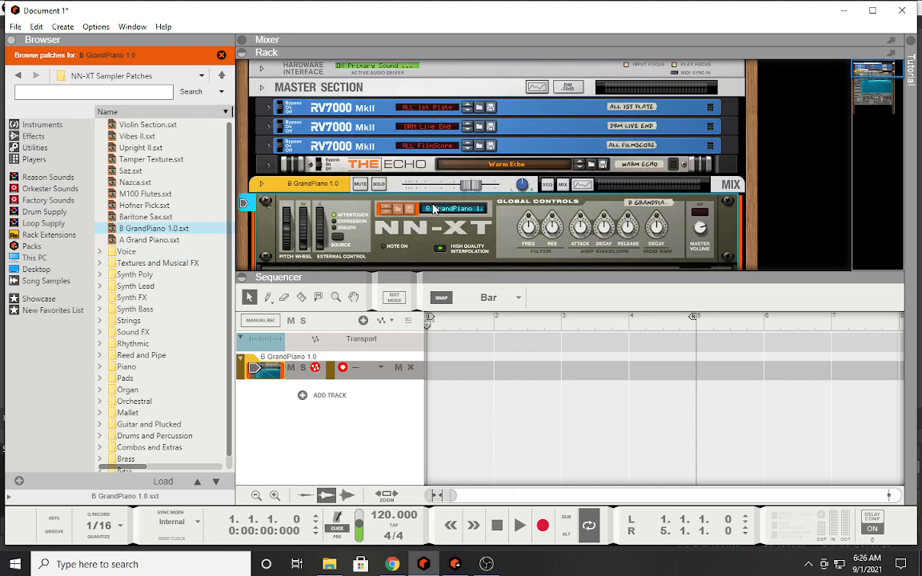
scroll(432, 209, down, 1)
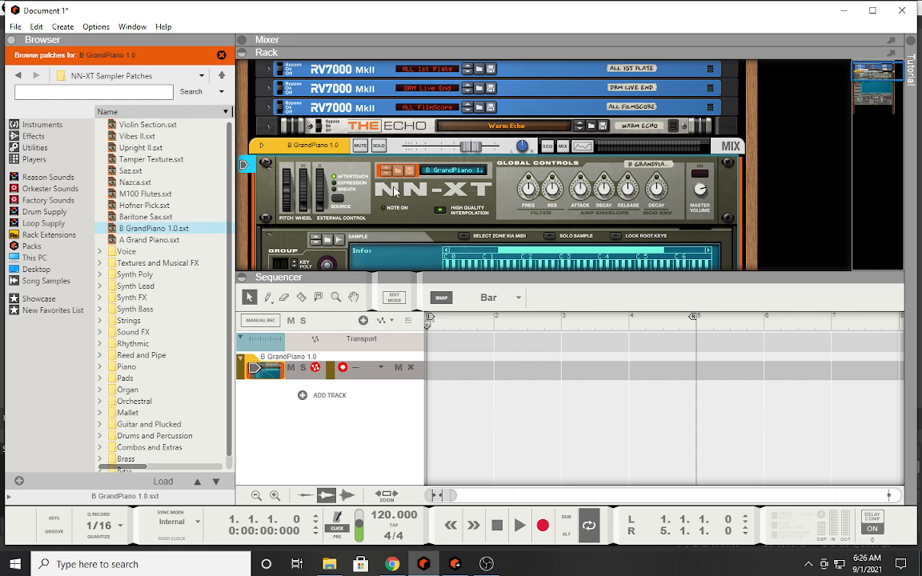
scroll(428, 214, down, 1)
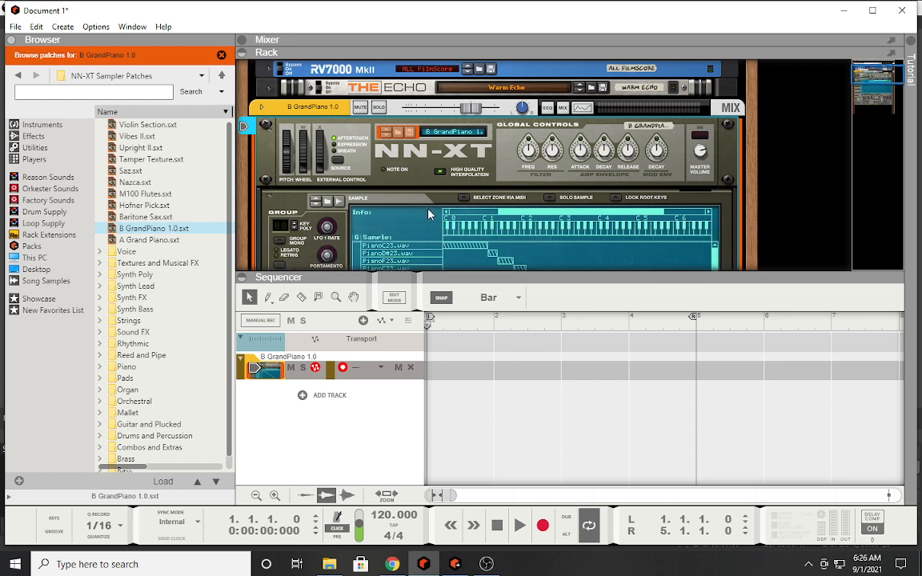
scroll(426, 215, up, 2)
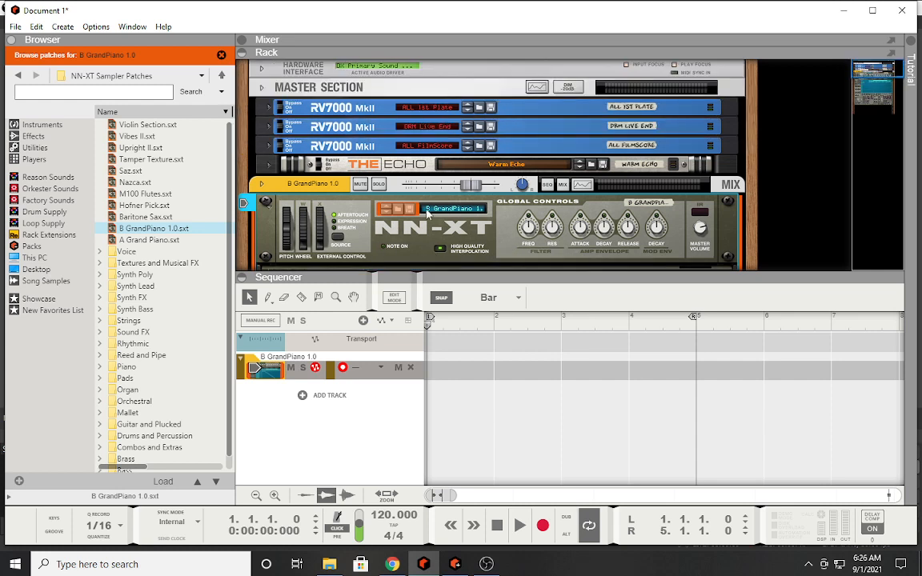
scroll(355, 253, down, 1)
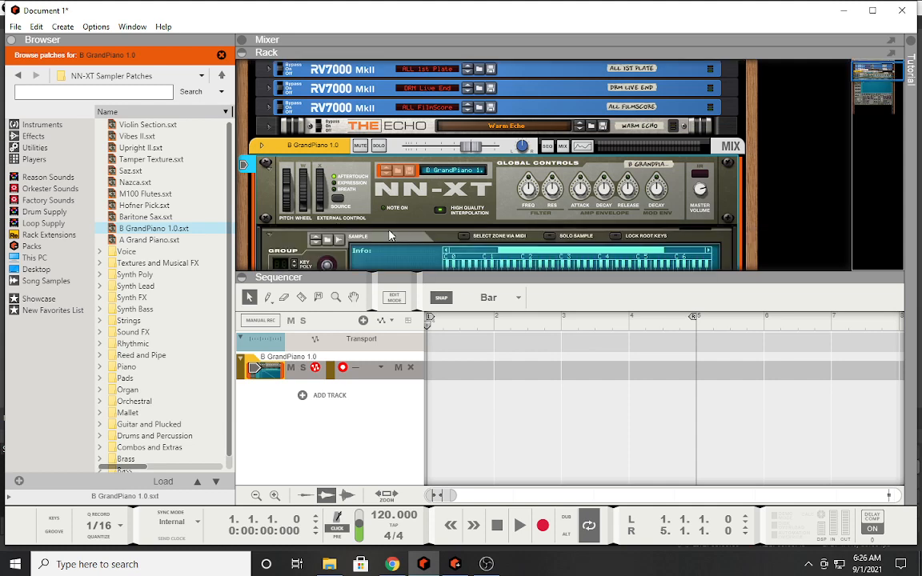
scroll(550, 182, down, 1)
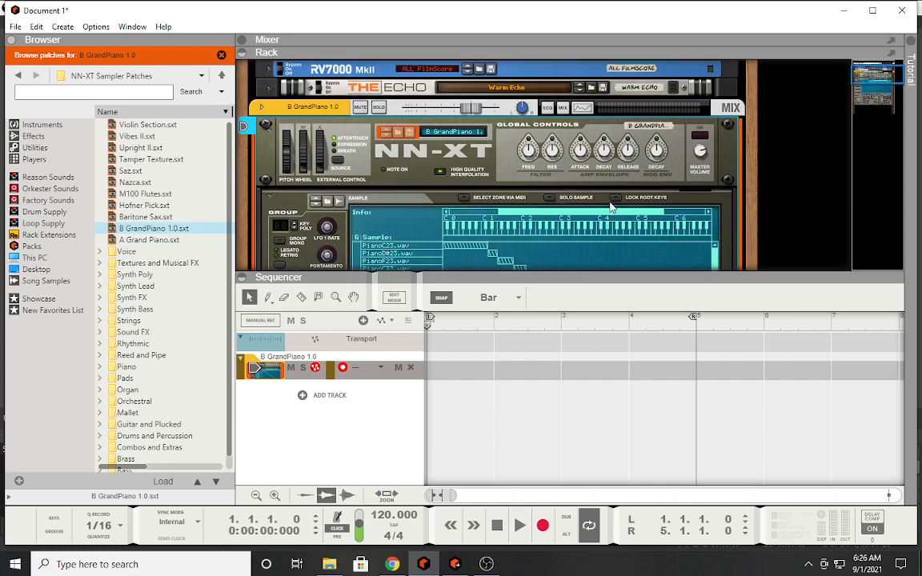
Step: Add a SubTractor Analog Synthesizer from the built-in instruments to the rack below the NN-XT
click(48, 124)
scroll(488, 183, down, 6)
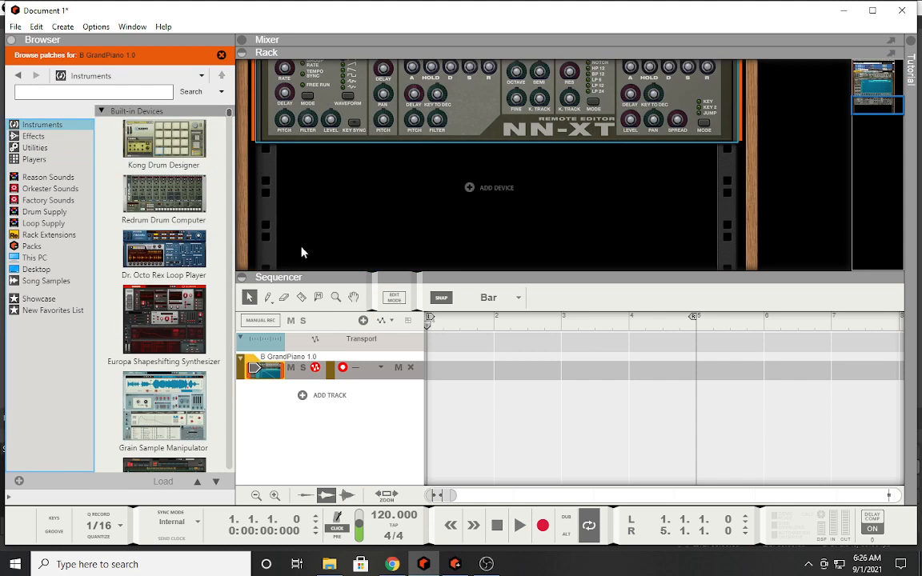
scroll(148, 320, down, 3)
scroll(160, 374, down, 2)
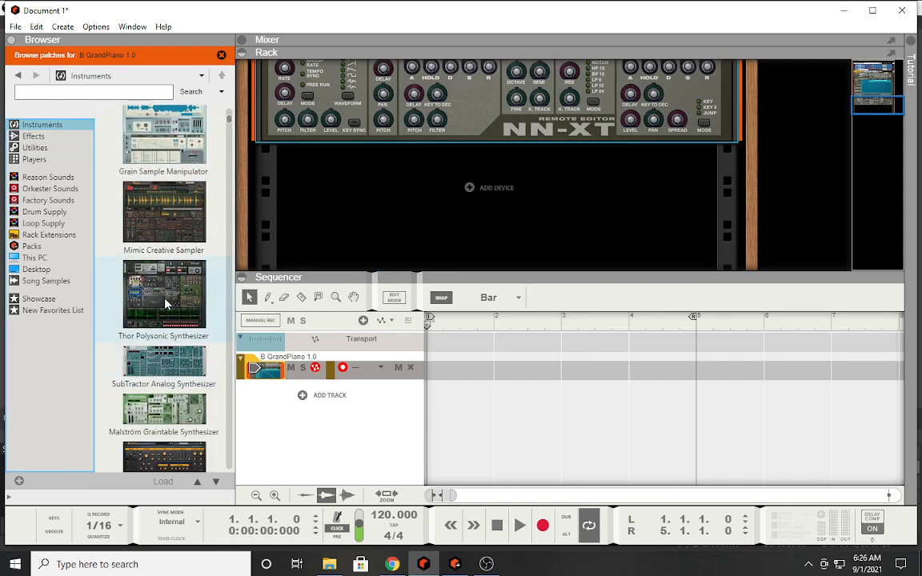
click(167, 369)
drag(168, 369, 378, 227)
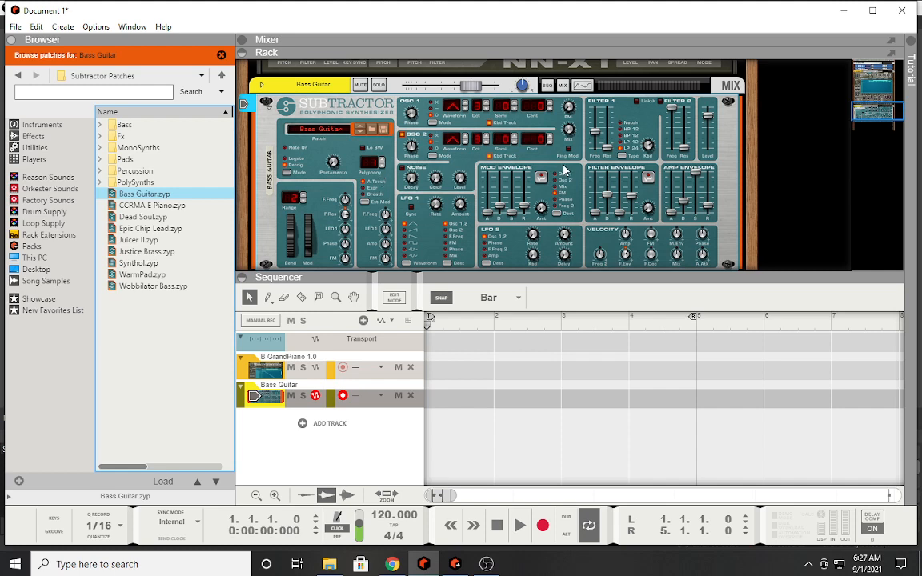
scroll(512, 156, down, 3)
scroll(561, 170, up, 3)
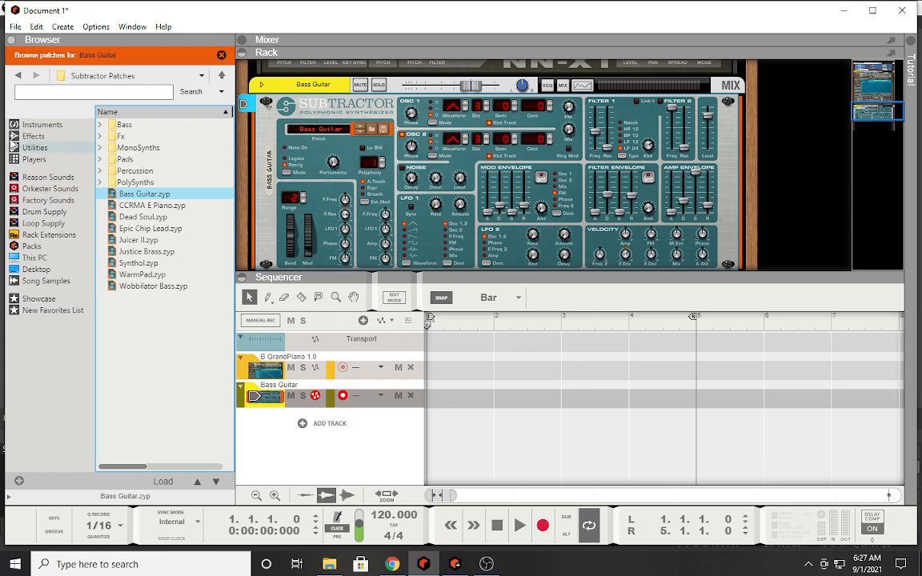
Step: Search the Subtractor Patches folder for "uk drill"
click(56, 94)
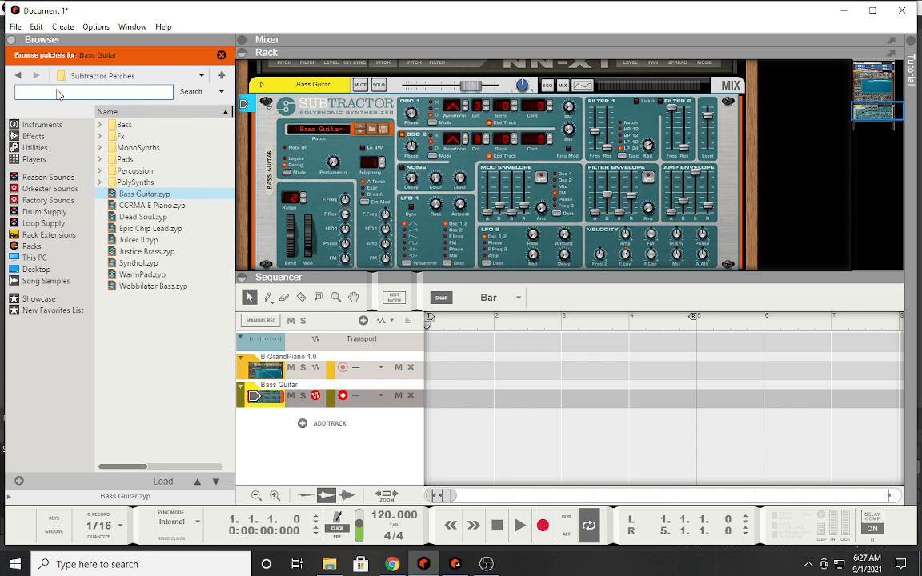
text(uk)
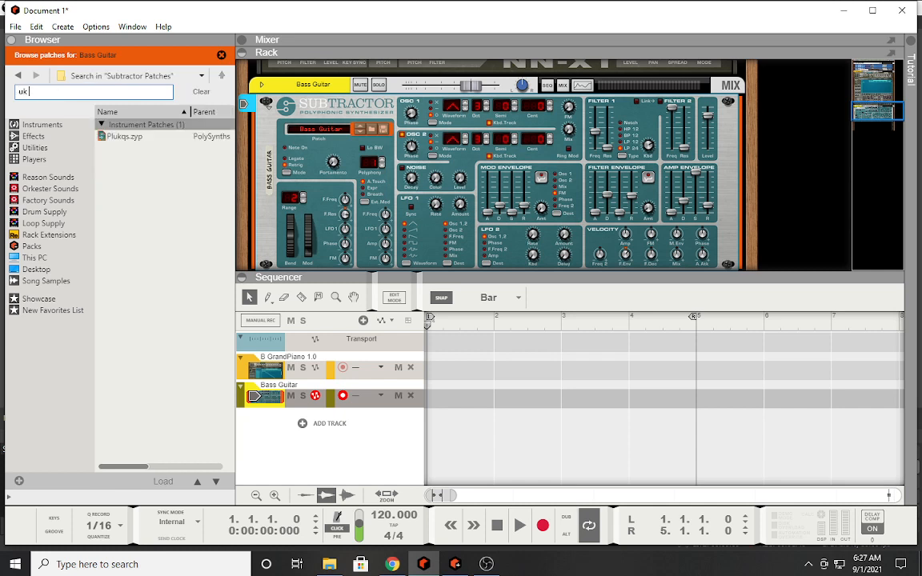
text( drill)
Step: Browse this computer's My Book (G:) drive to the Special Drum Kits folder inside Drums
click(44, 258)
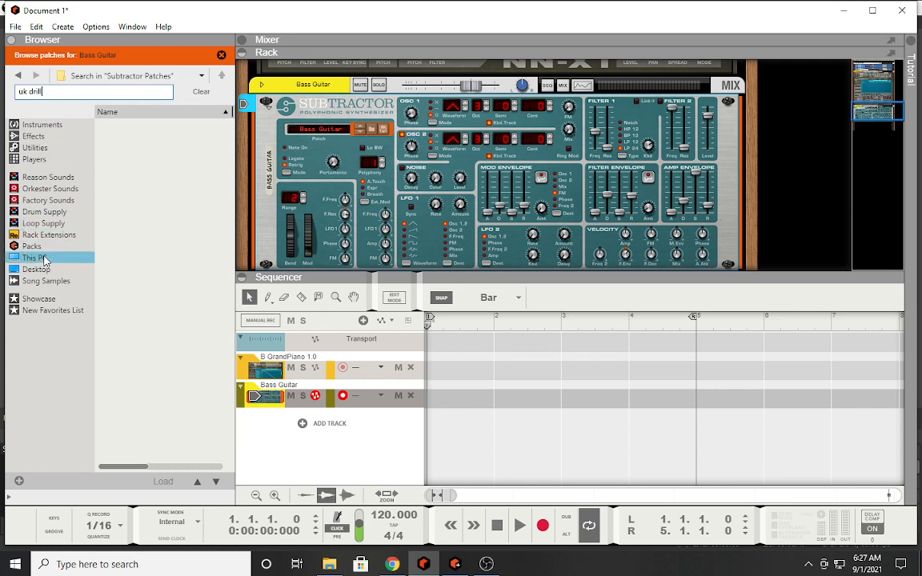
click(148, 206)
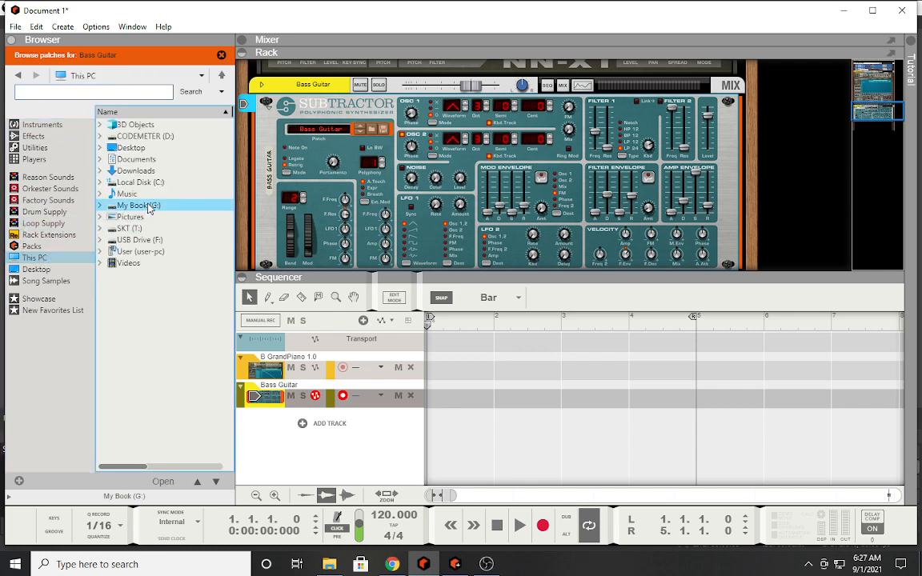
double_click(148, 207)
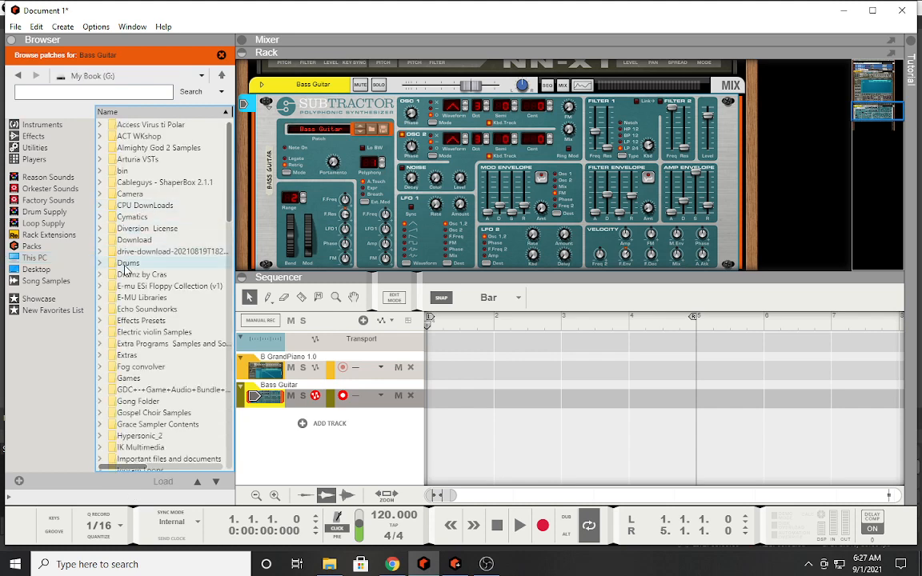
click(125, 267)
double_click(125, 267)
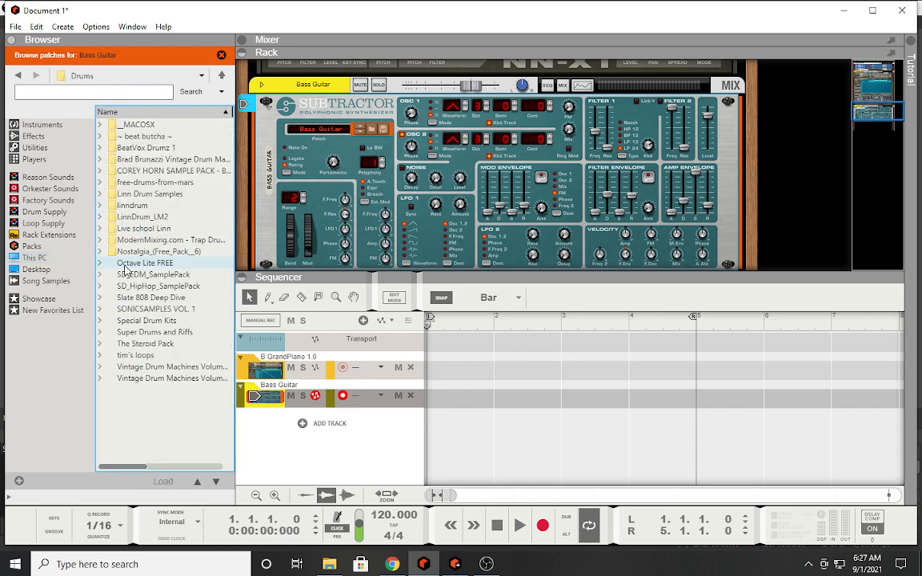
double_click(130, 289)
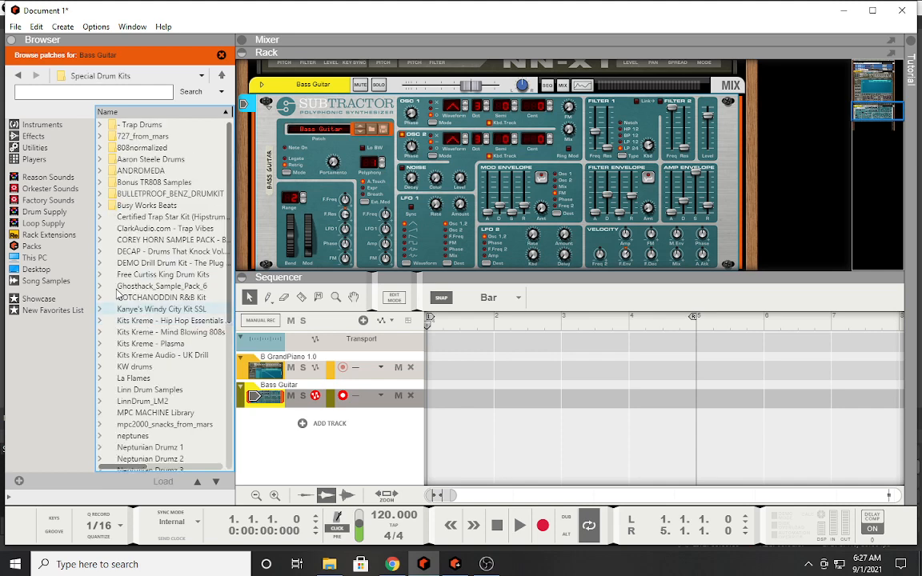
Step: Search the Special Drum Kits folder for "uk" and for "trap"
click(66, 94)
text(uk)
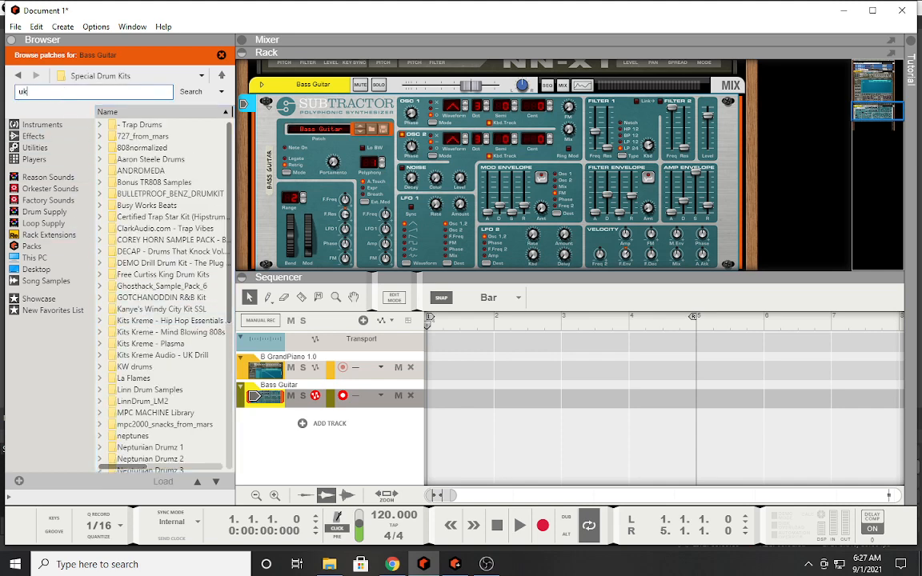
key(Return)
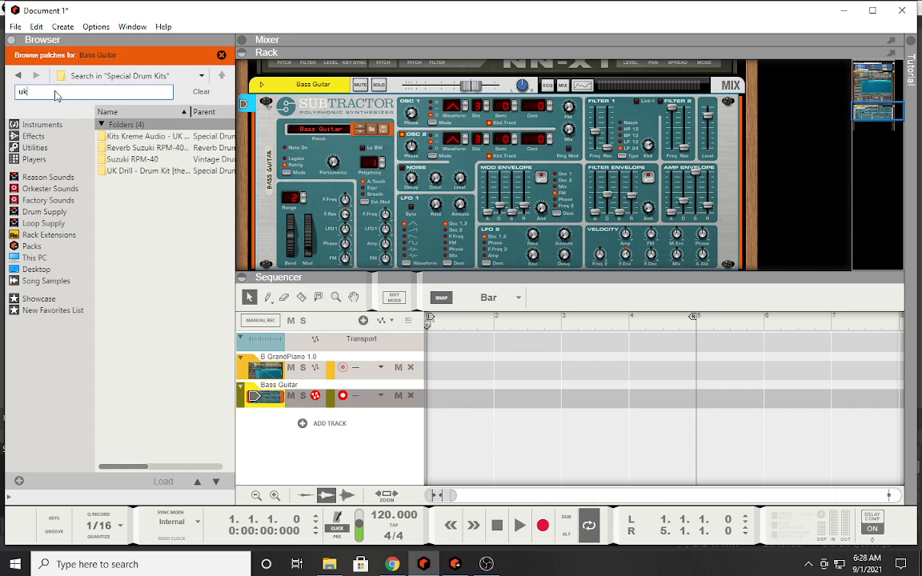
key(BackSpace)
key(BackSpace)
text(trap)
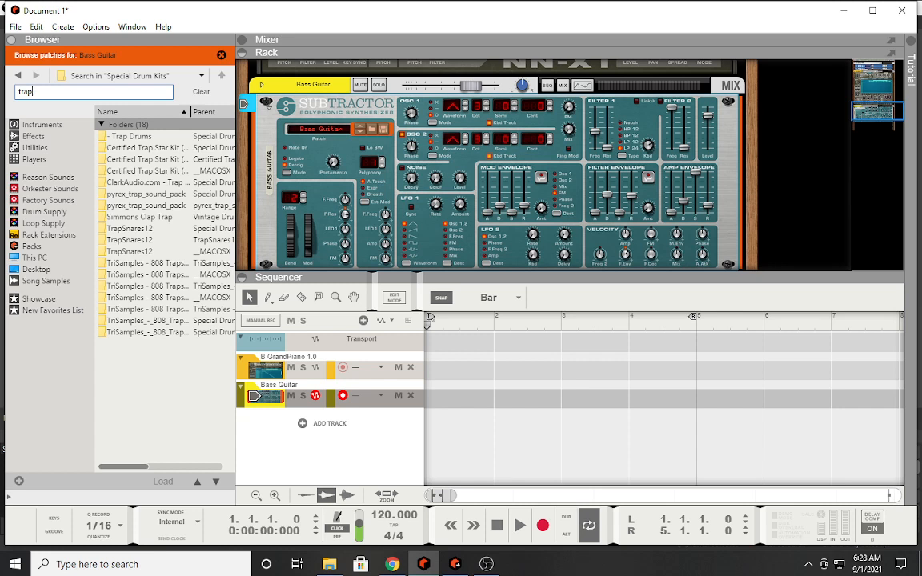
Step: Return the browser through the visited folders to Subtractor Patches
click(15, 78)
click(16, 78)
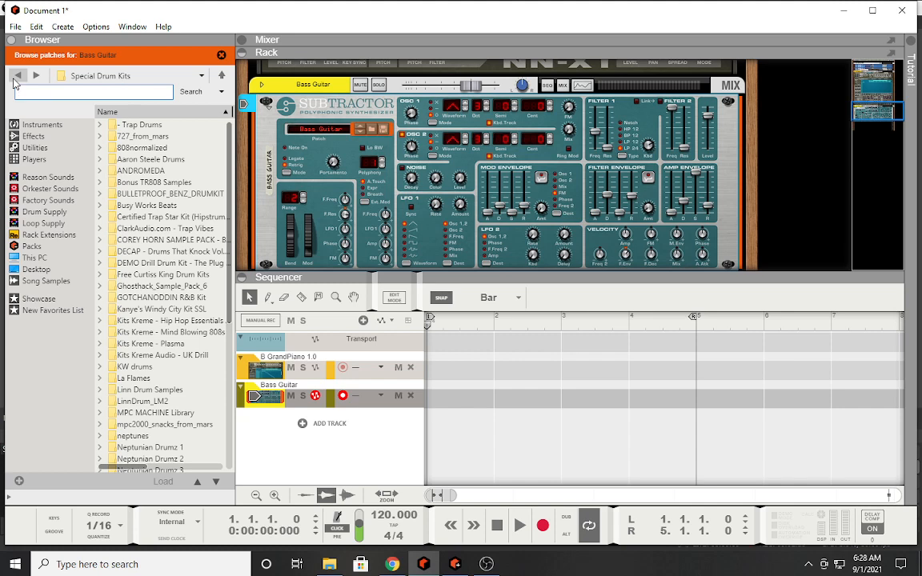
click(16, 77)
click(15, 78)
click(15, 78)
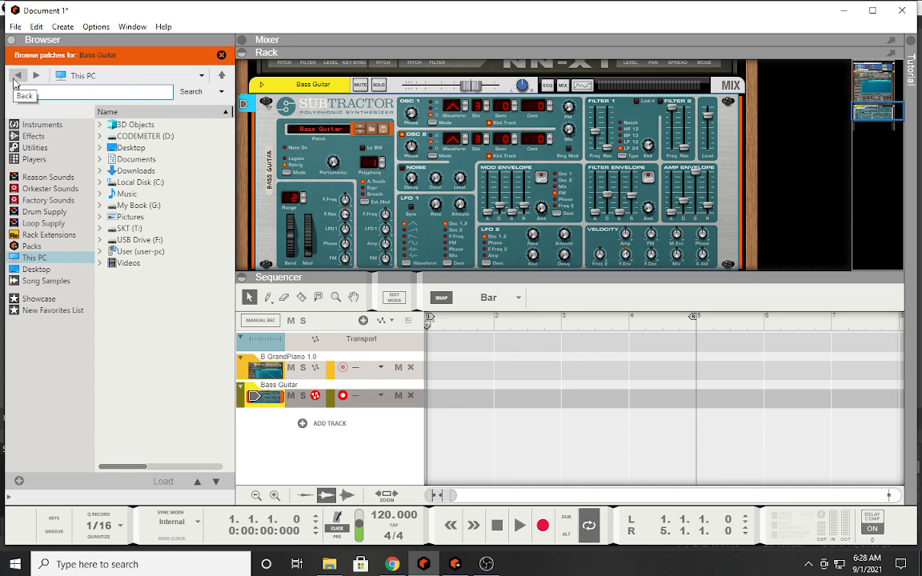
click(14, 79)
click(15, 79)
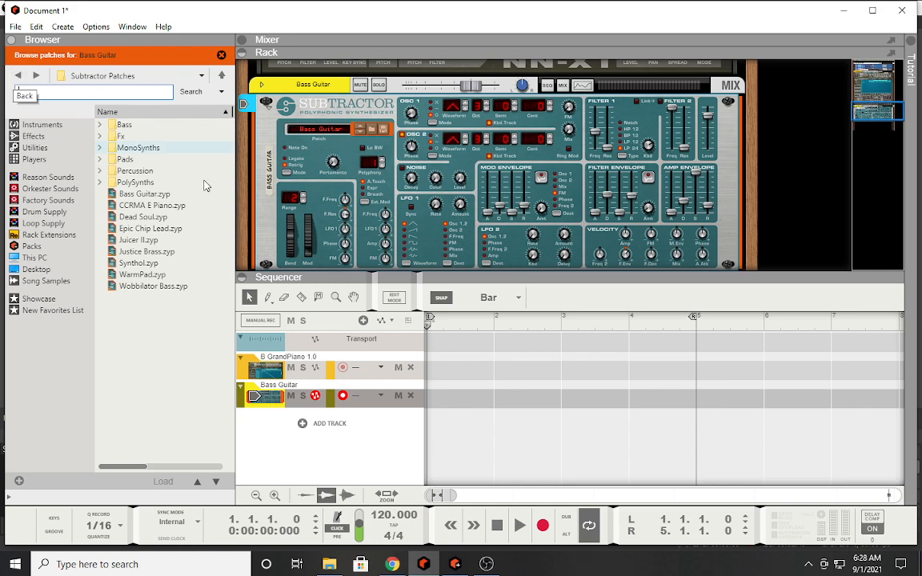
Step: Delete the SubTractor and the NN-XT sampler from the rack
click(563, 187)
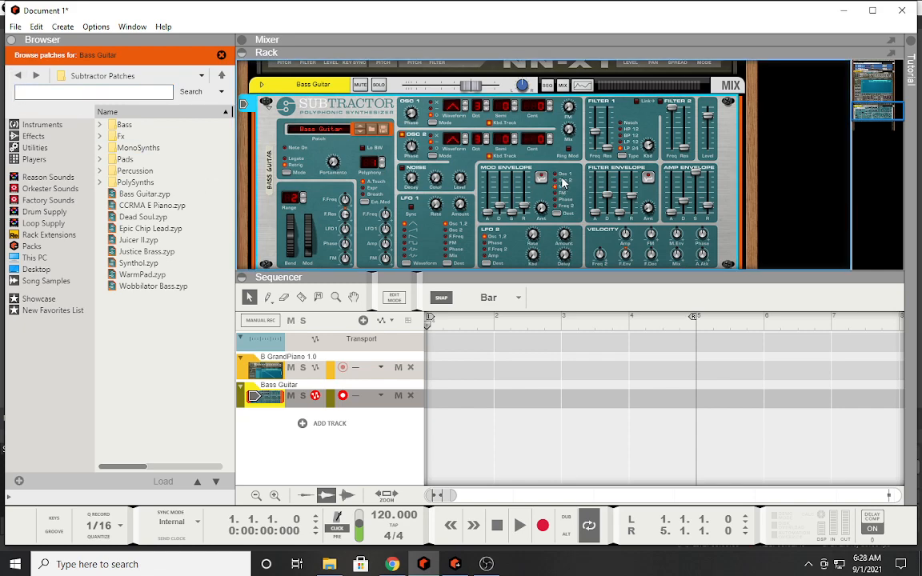
key(Delete)
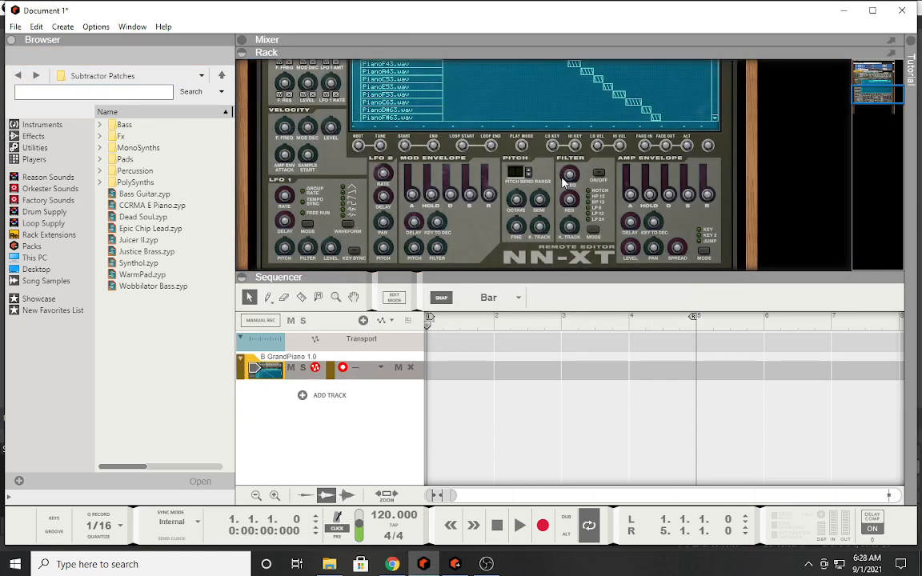
click(463, 239)
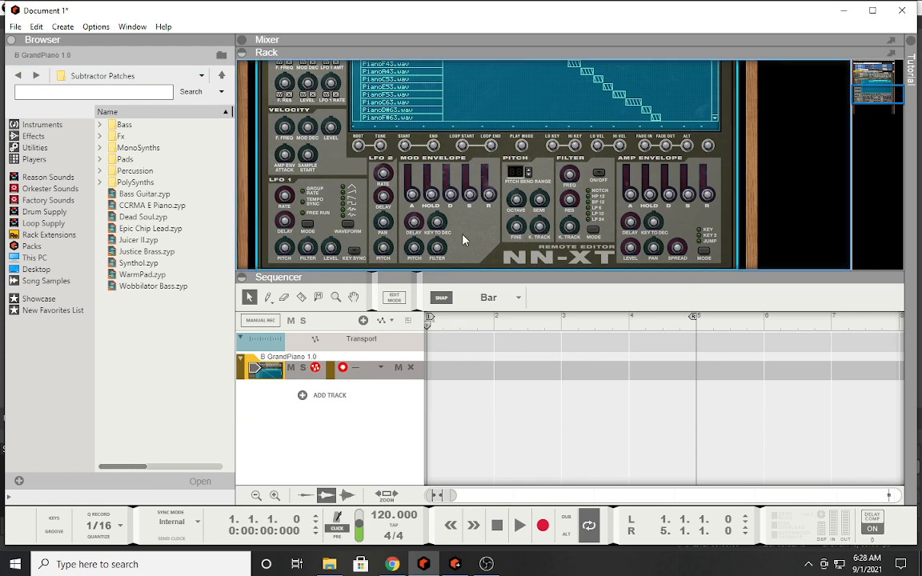
key(Delete)
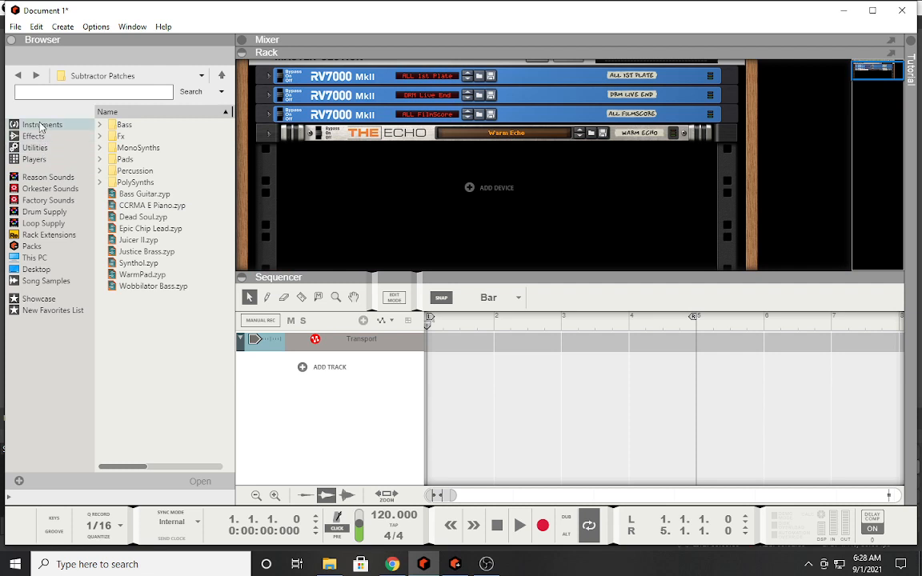
Step: Add a Combinator from the built-in utilities to the rack below The Echo
click(34, 149)
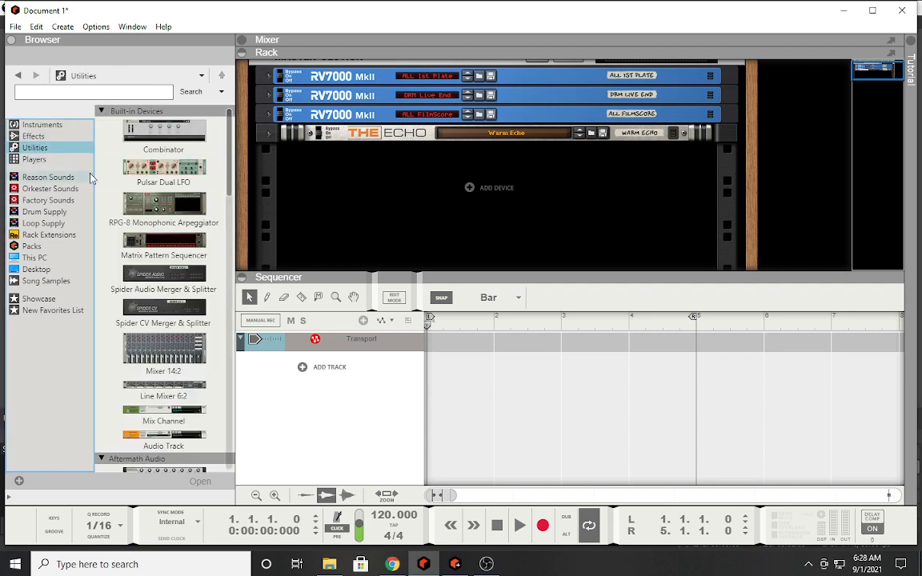
drag(142, 139, 404, 210)
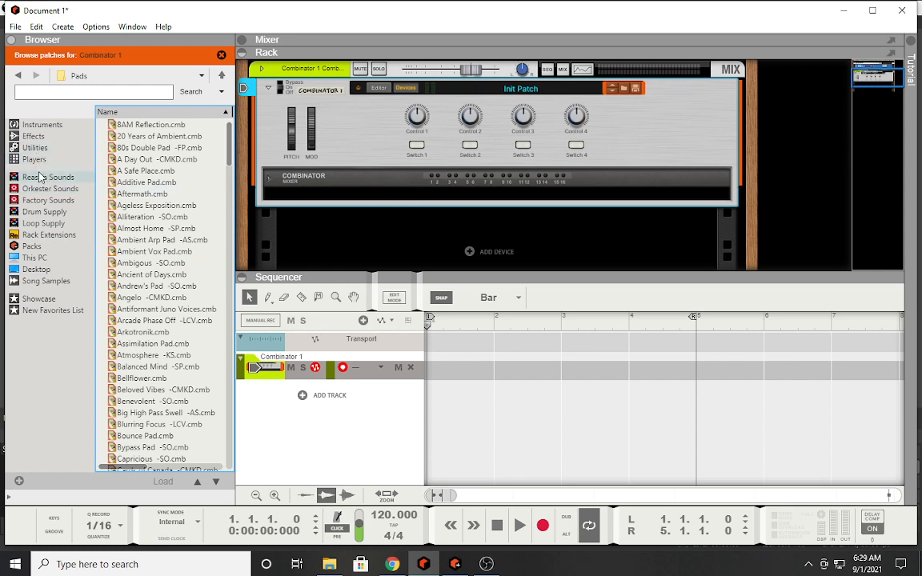
Step: Add a Europa Shapeshifting Synthesizer from the built-in instruments inside the Combinator
click(32, 150)
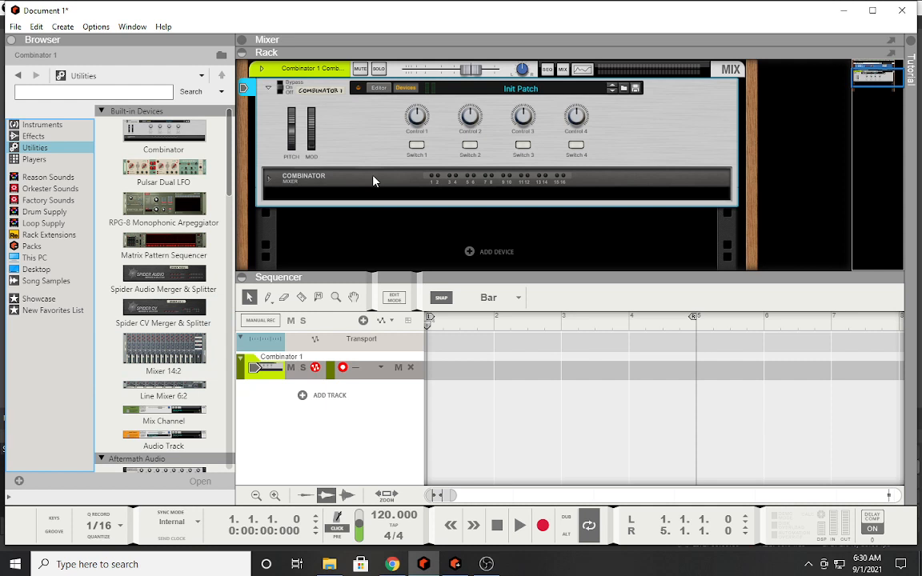
click(46, 124)
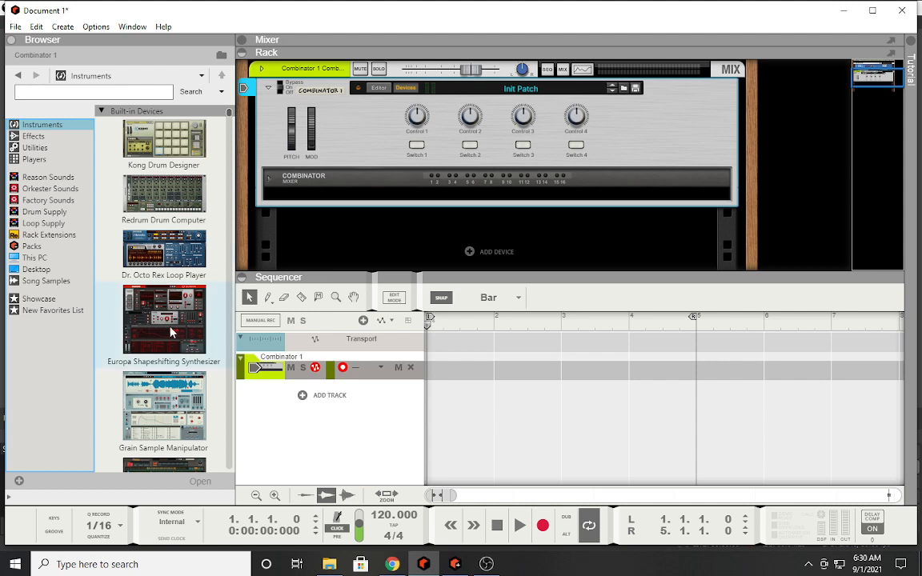
drag(163, 320, 368, 185)
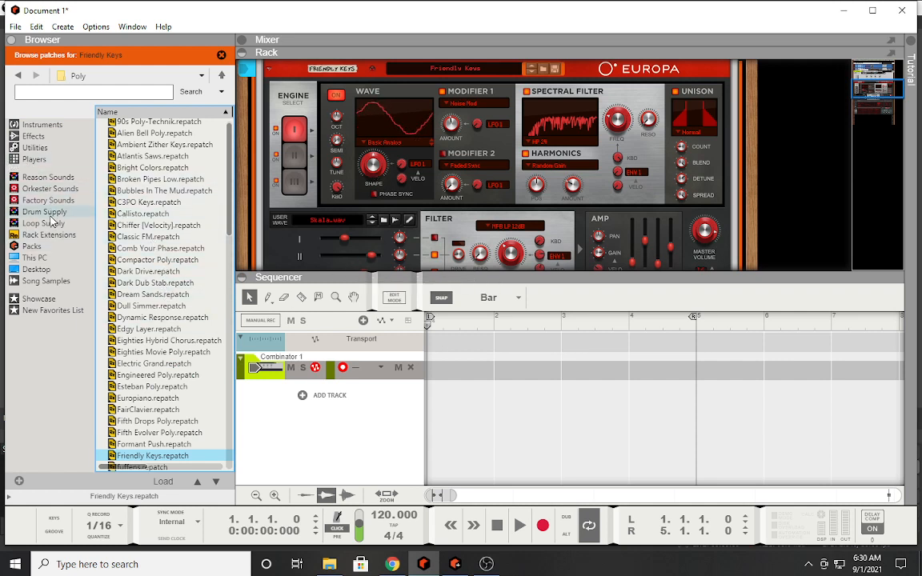
Step: Open this computer's Documents folder while browsing patches for the Europa synthesizer
click(38, 257)
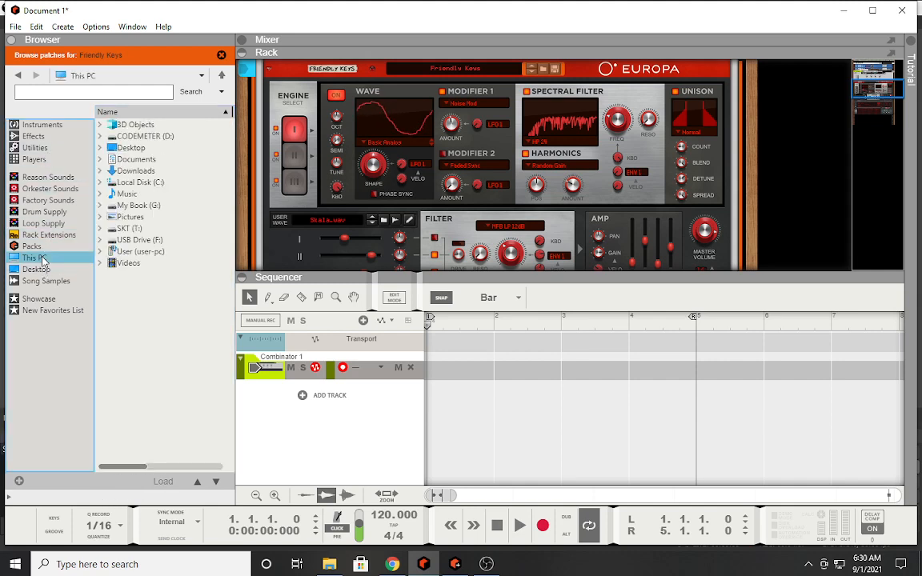
click(143, 185)
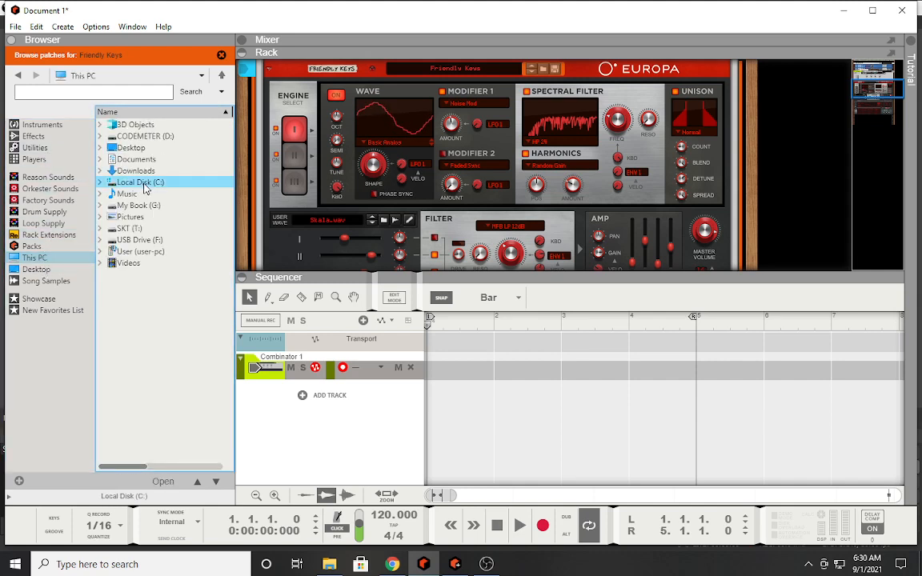
double_click(136, 161)
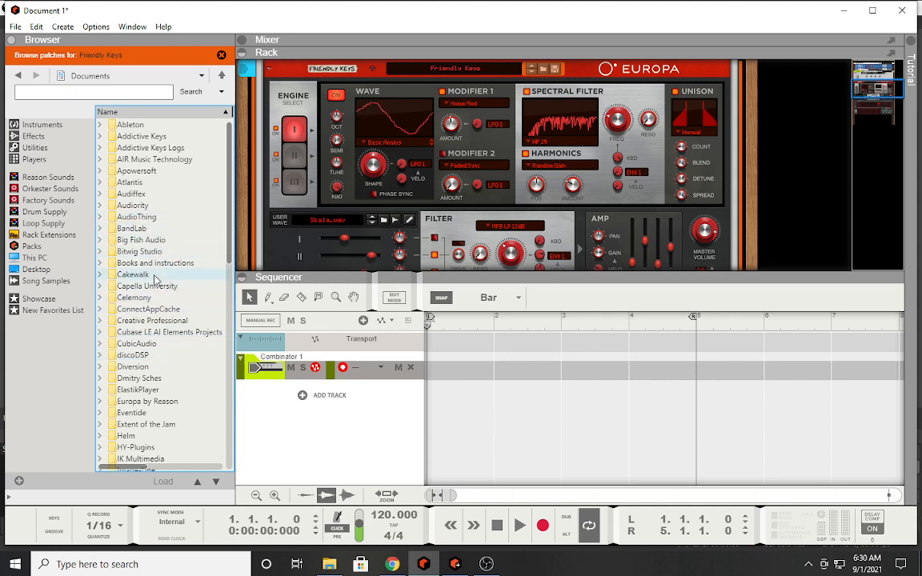
Step: Load the Hollow Keys 2 patch into the Europa synthesizer from the personal patches' Europa > Polyphonic and Keys folder
scroll(154, 277, down, 5)
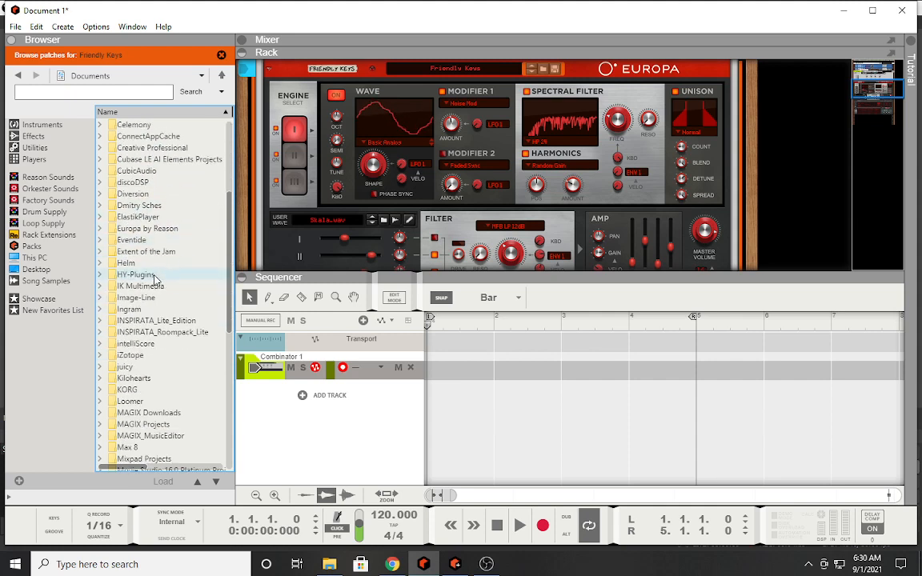
double_click(138, 309)
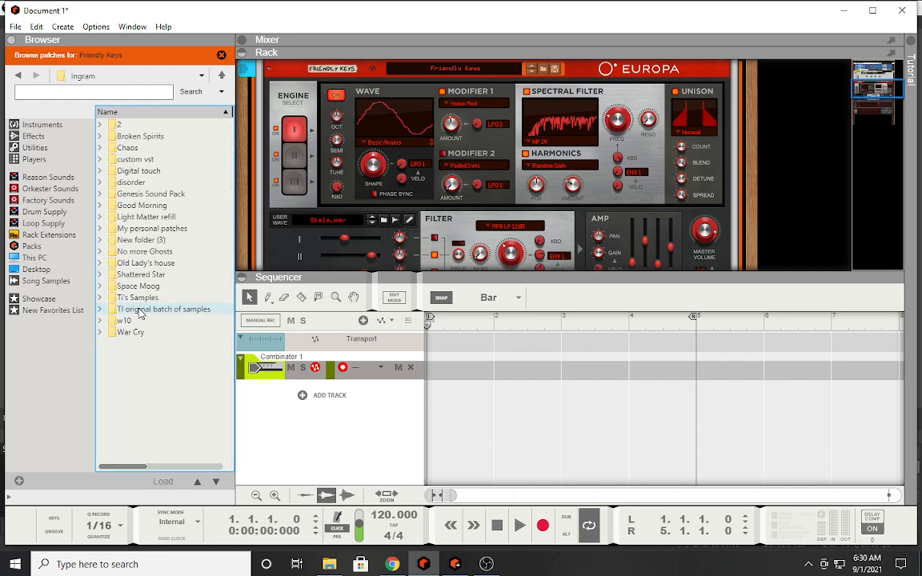
double_click(142, 230)
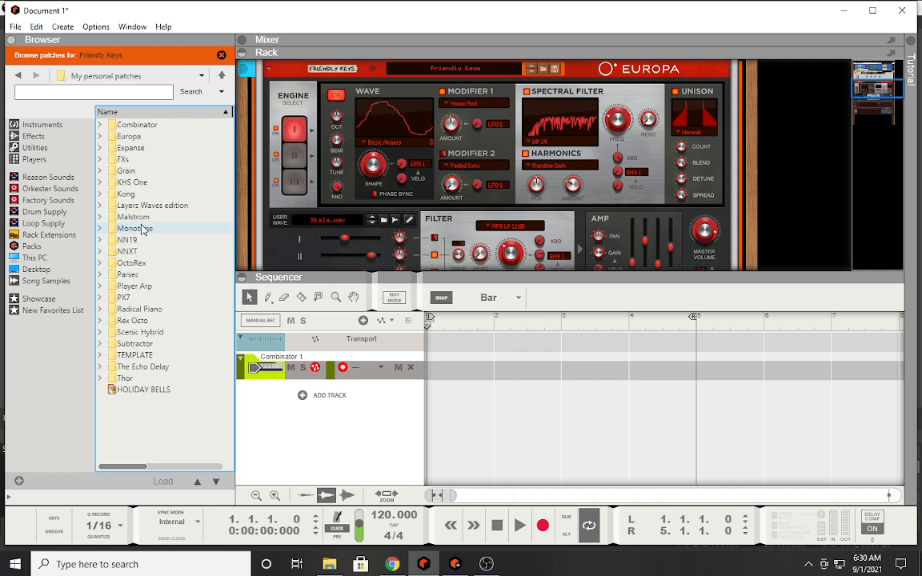
double_click(128, 137)
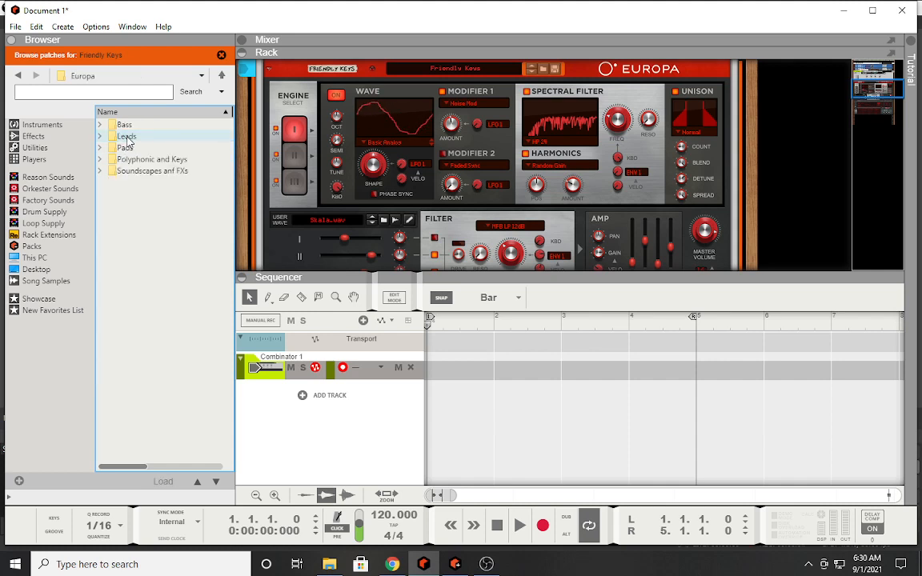
double_click(135, 160)
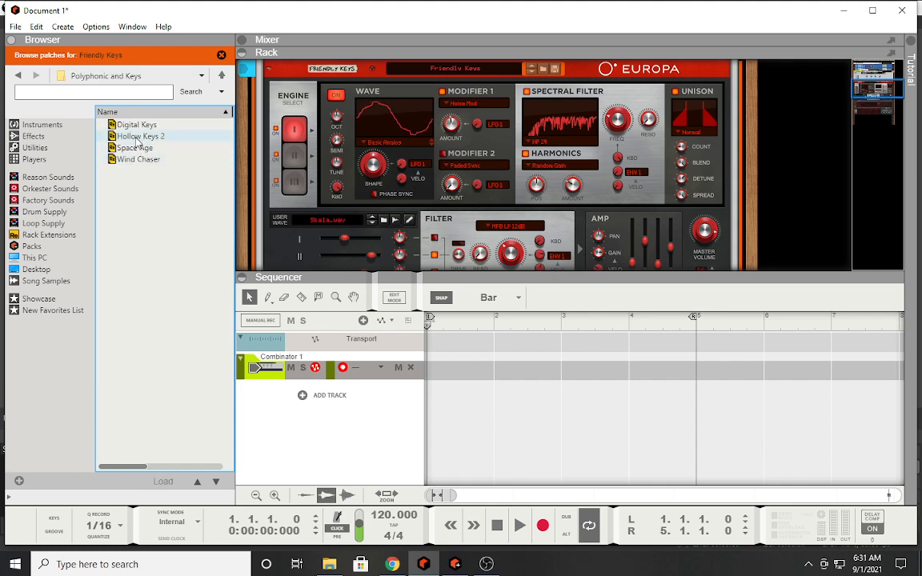
click(125, 136)
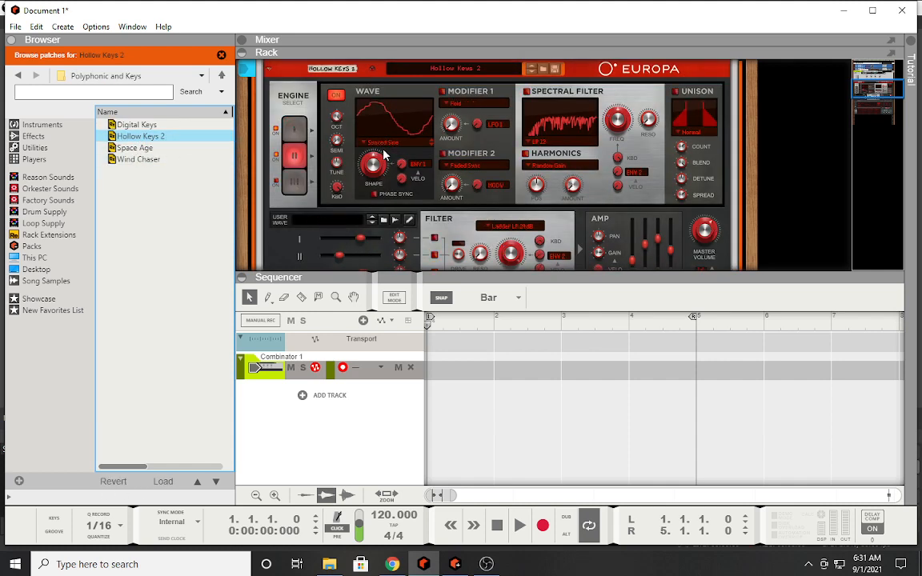
click(293, 154)
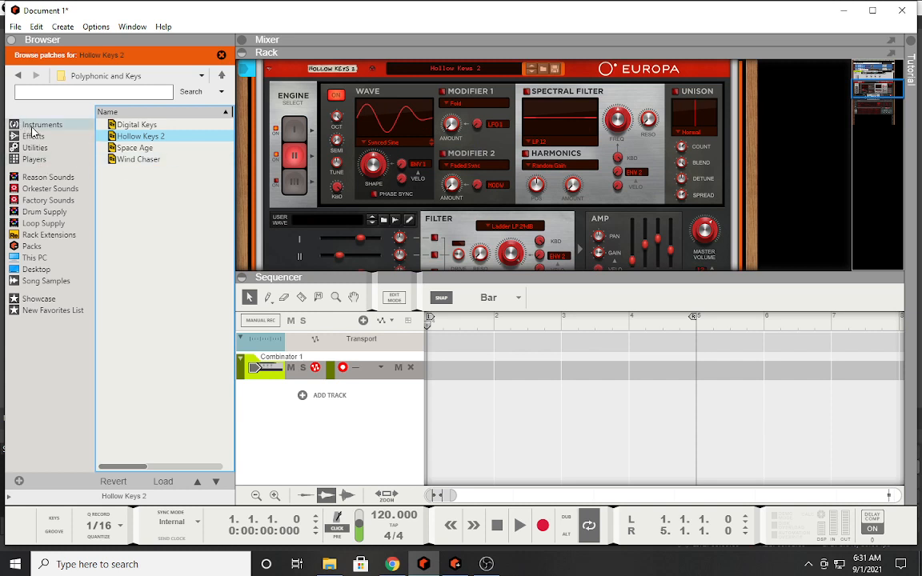
Step: Add the Grain patch Tropical ecstacy from the personal patches' Grain > Polyphonic and Keys folder to the Combinator below Europa
click(16, 76)
click(16, 77)
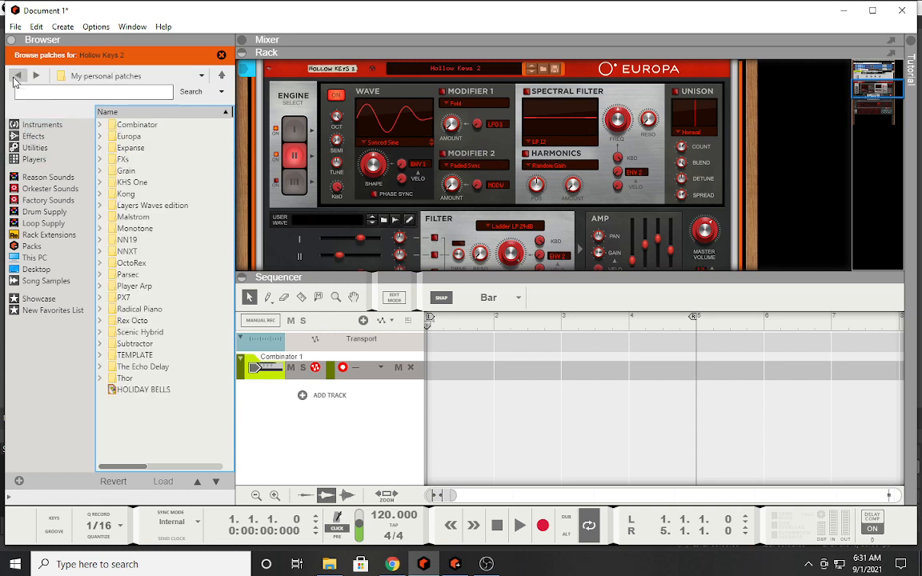
click(144, 172)
double_click(144, 172)
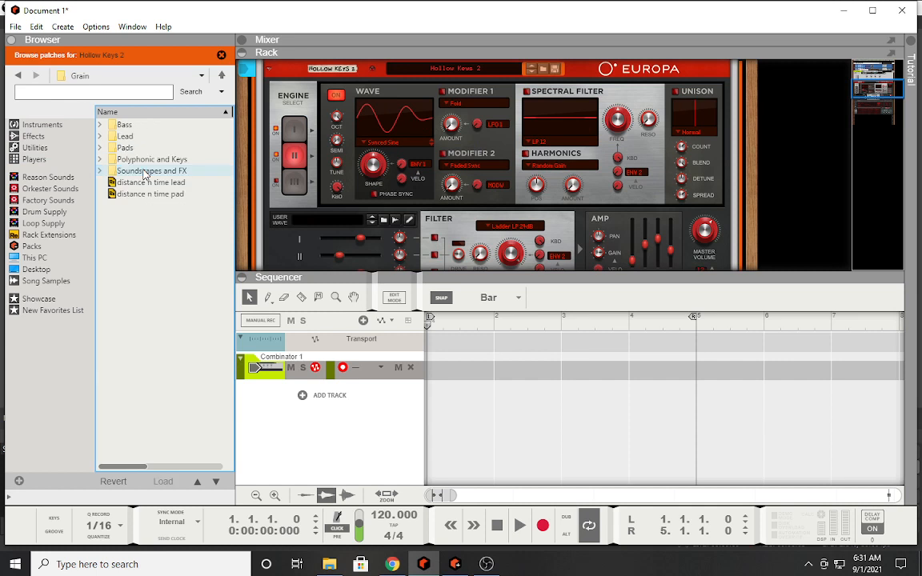
click(142, 148)
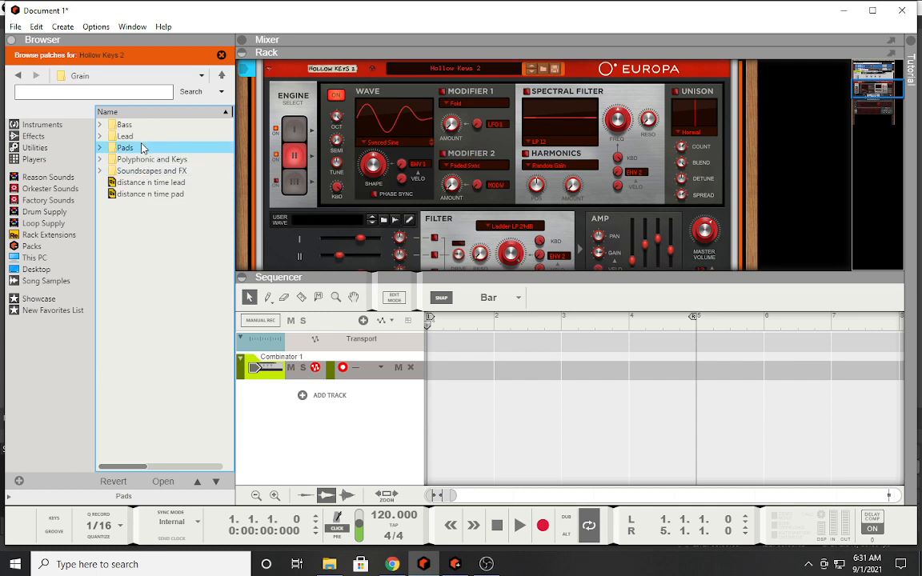
double_click(144, 159)
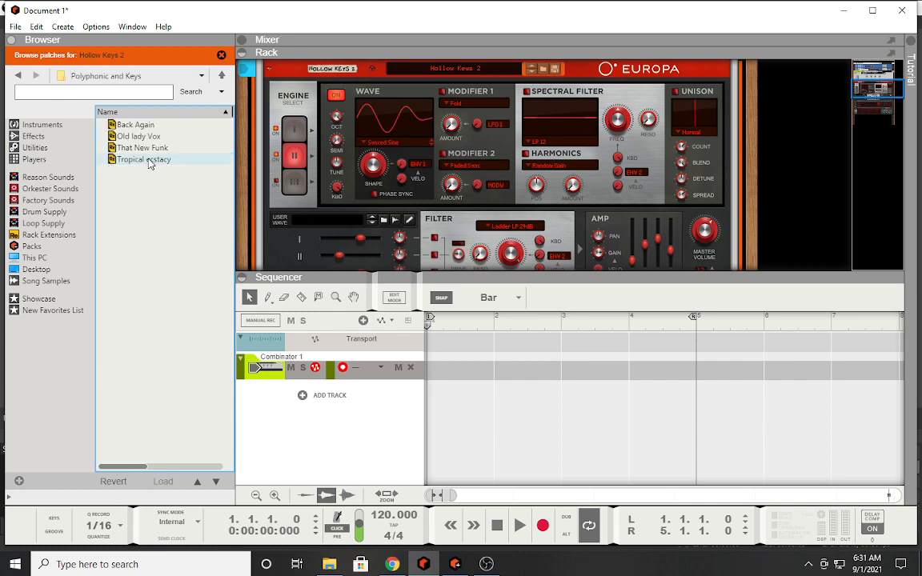
scroll(372, 184, down, 3)
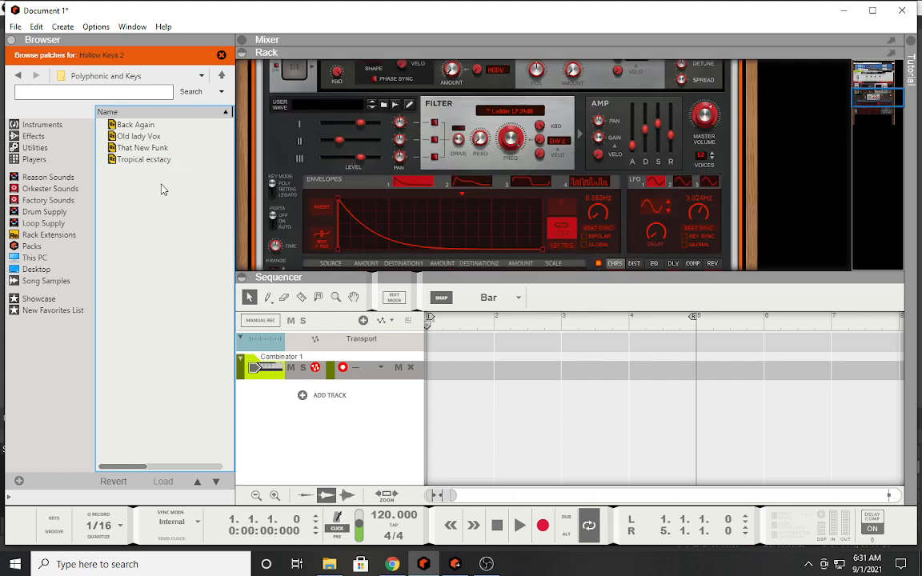
scroll(425, 202, down, 5)
drag(136, 159, 382, 147)
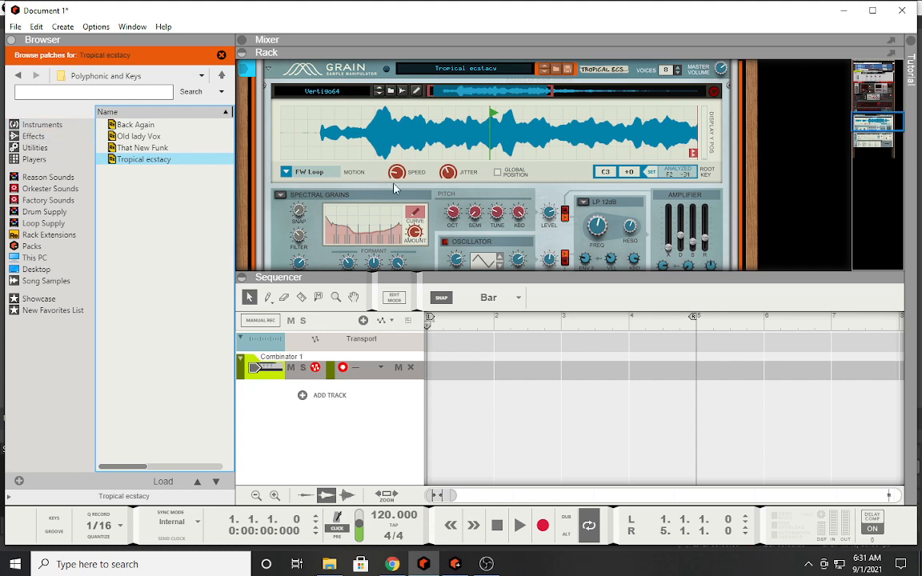
Step: Load the Back Again patch into the Grain device and close the missing sounds window
scroll(406, 194, up, 4)
scroll(406, 195, up, 6)
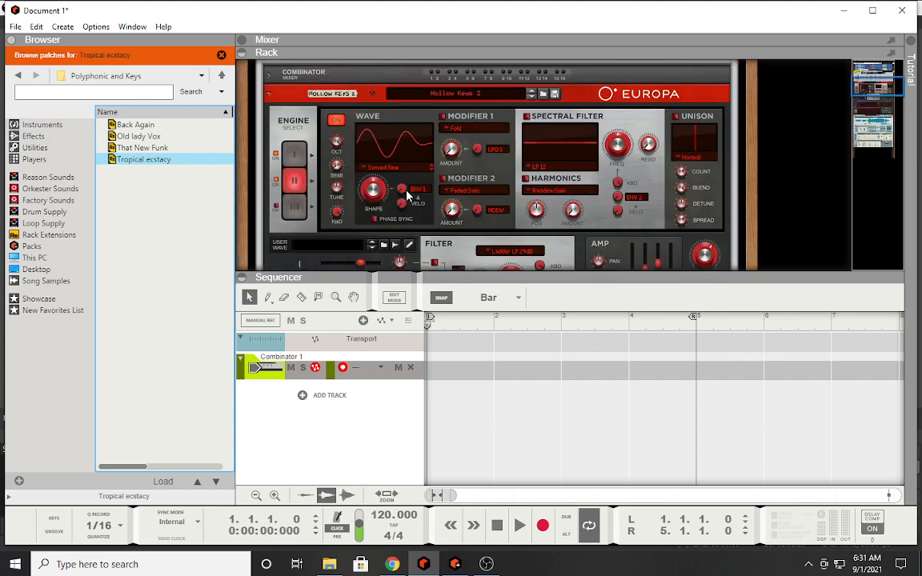
scroll(417, 206, up, 4)
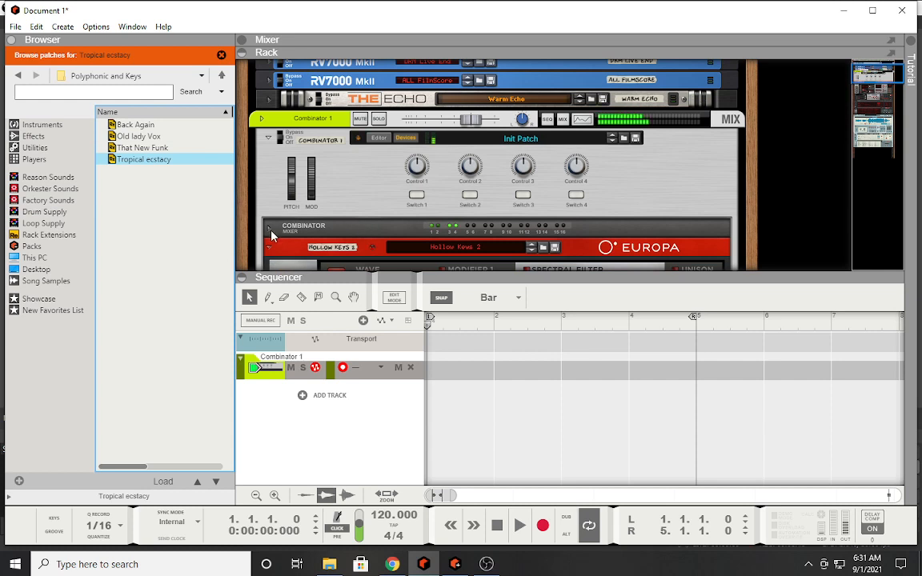
scroll(395, 206, down, 1)
scroll(394, 206, down, 15)
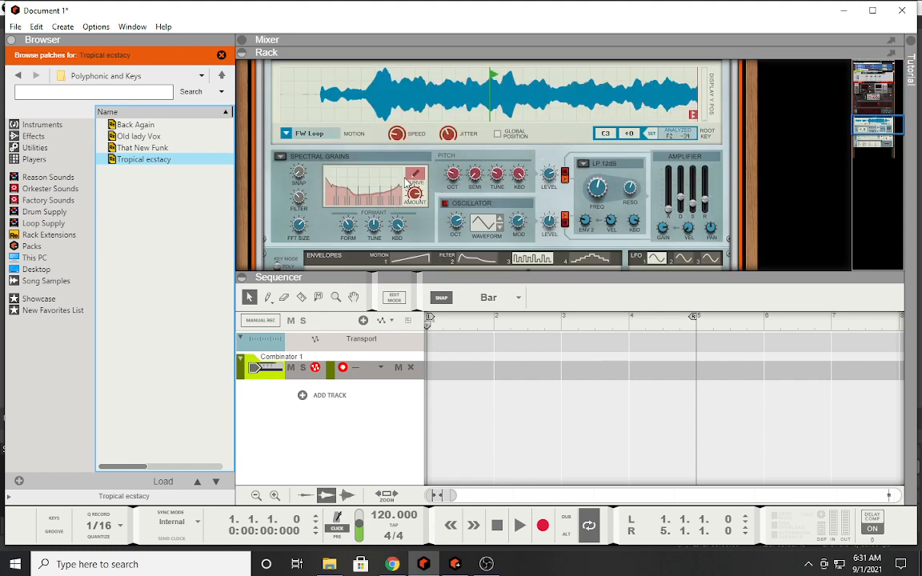
click(134, 124)
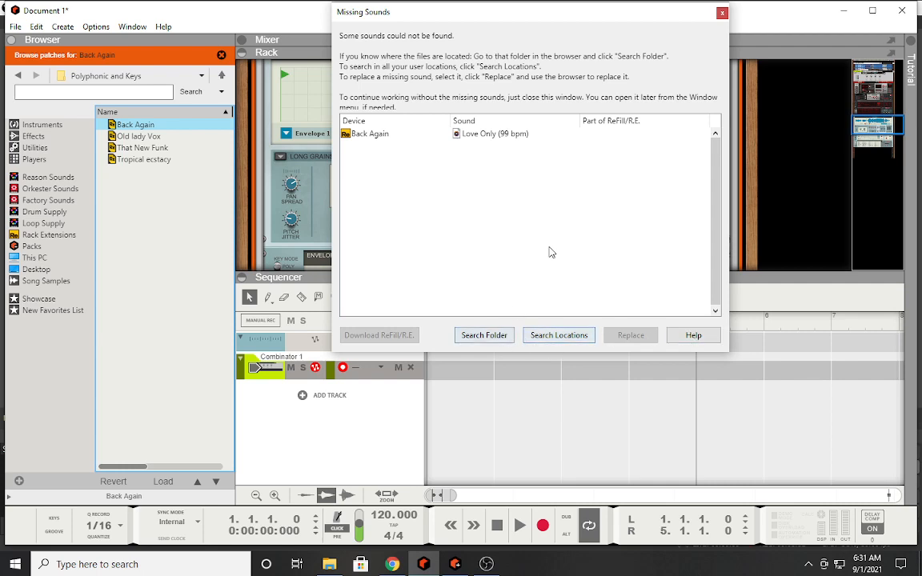
click(720, 13)
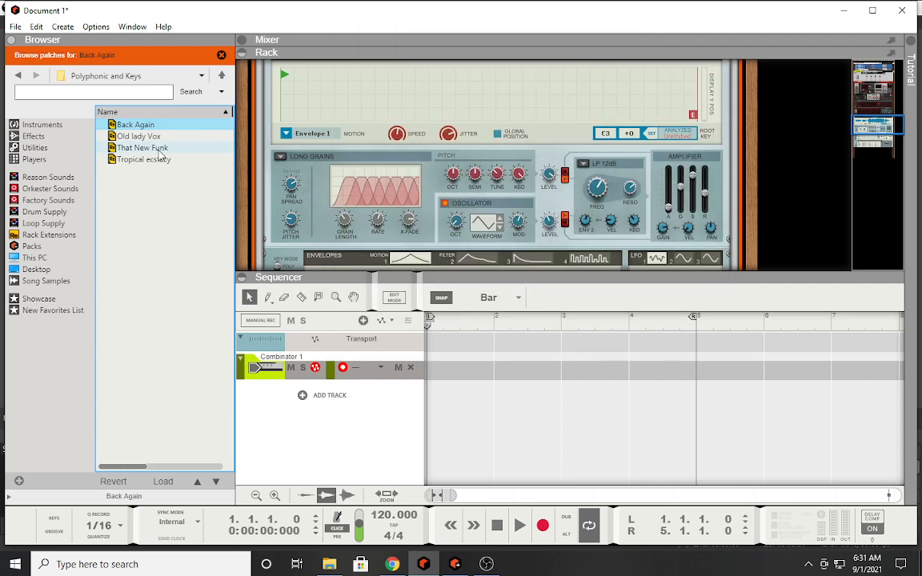
Step: Search the Rack Extensions for "grain" and load the Grainulator patch into the Grain device
scroll(261, 160, up, 1)
click(48, 234)
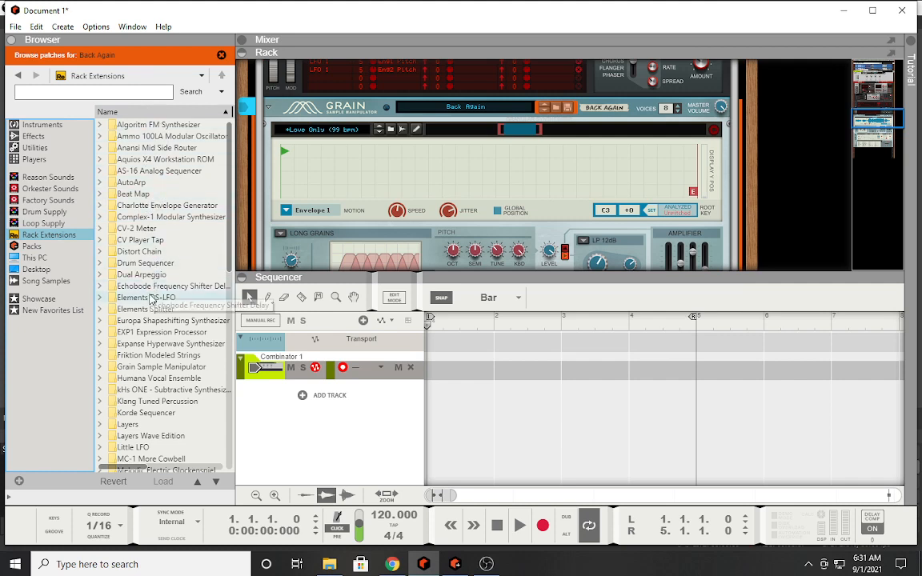
scroll(140, 251, down, 3)
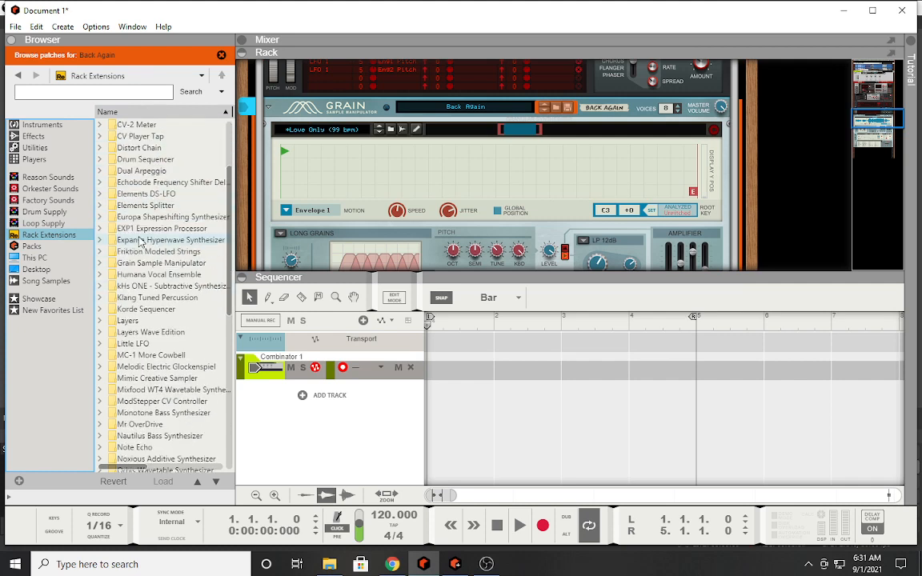
scroll(147, 334, down, 5)
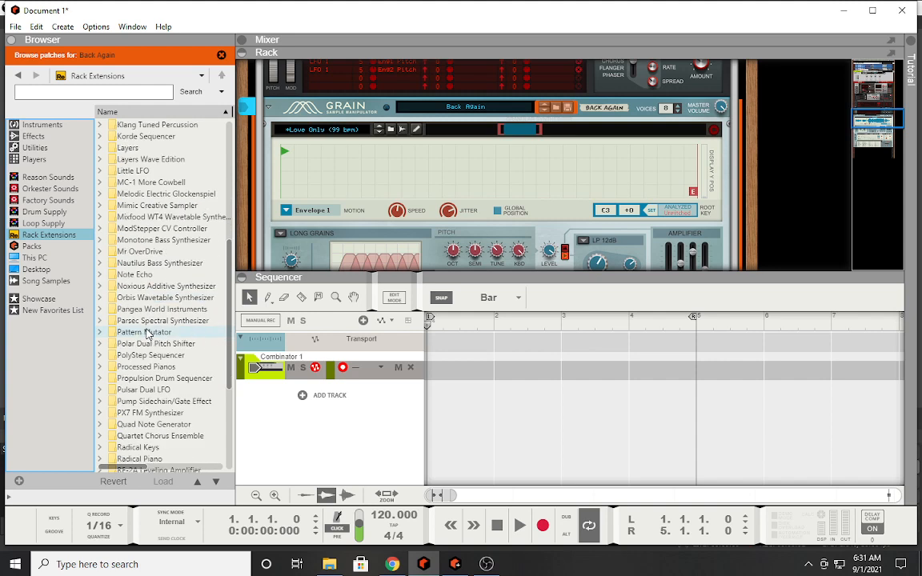
scroll(146, 333, up, 5)
scroll(146, 333, up, 3)
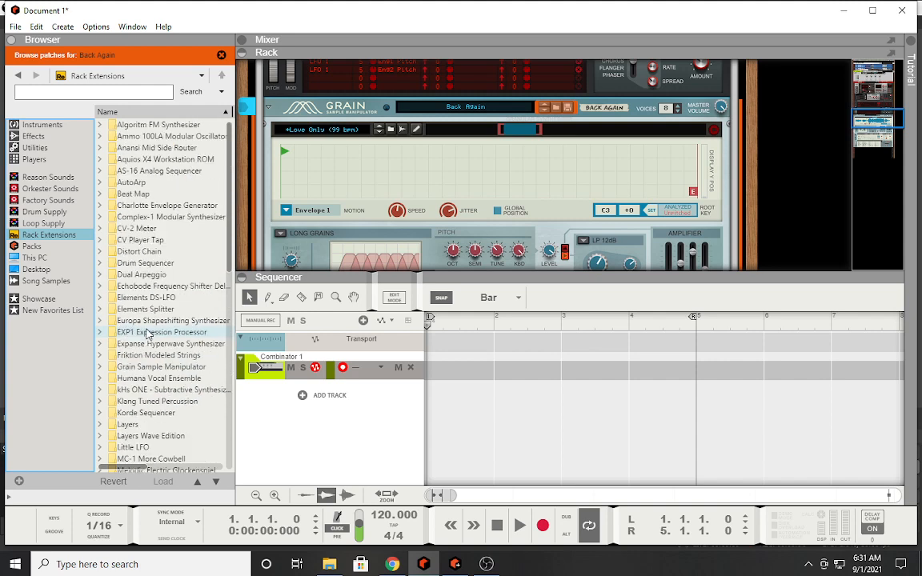
scroll(147, 334, down, 3)
scroll(147, 333, down, 6)
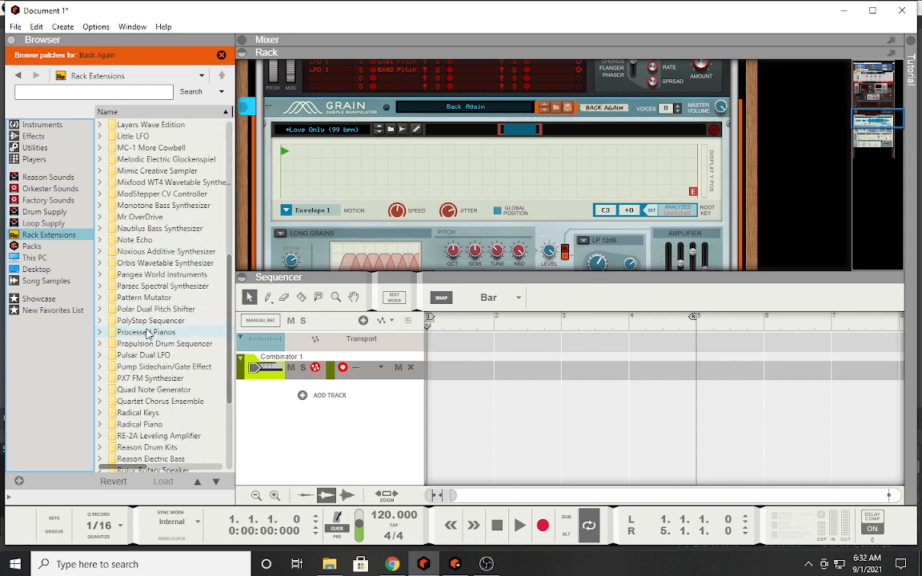
click(80, 96)
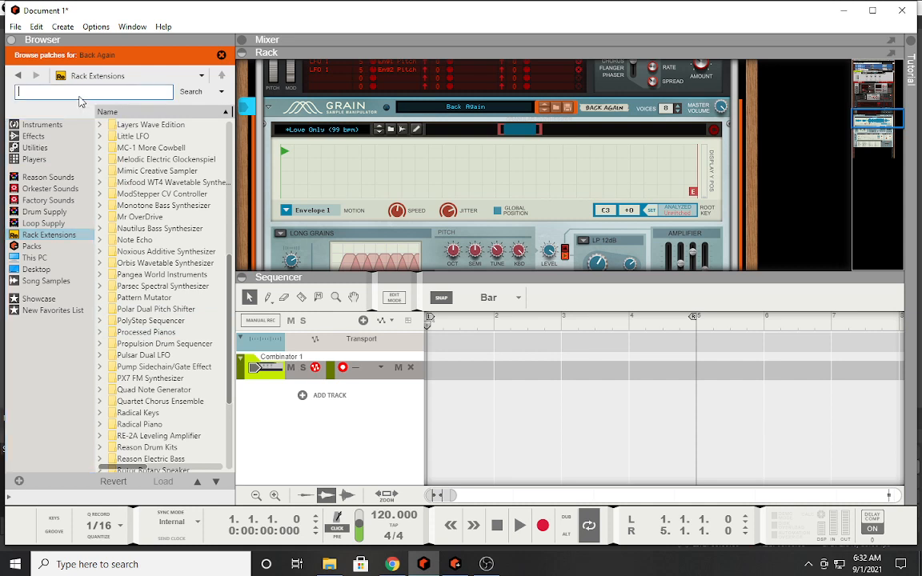
text(grain)
key(Return)
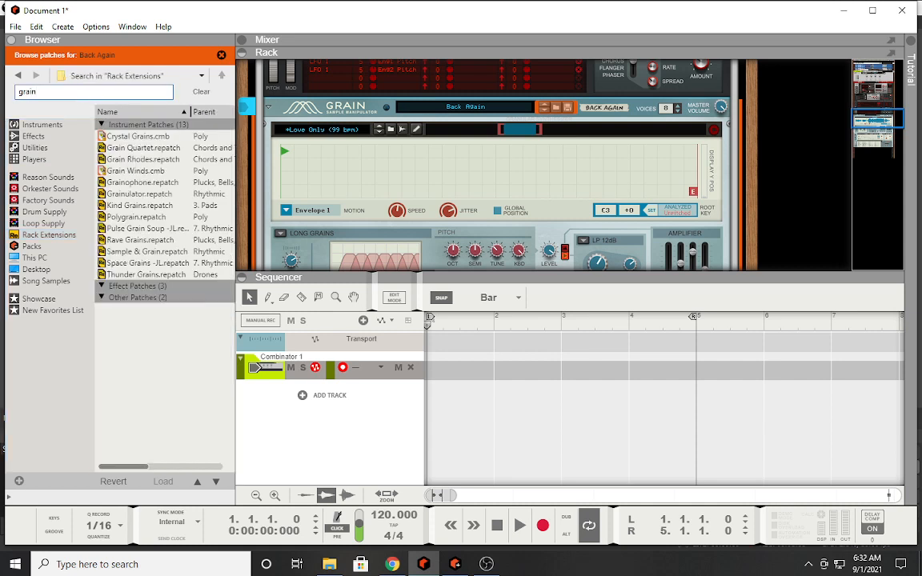
click(152, 198)
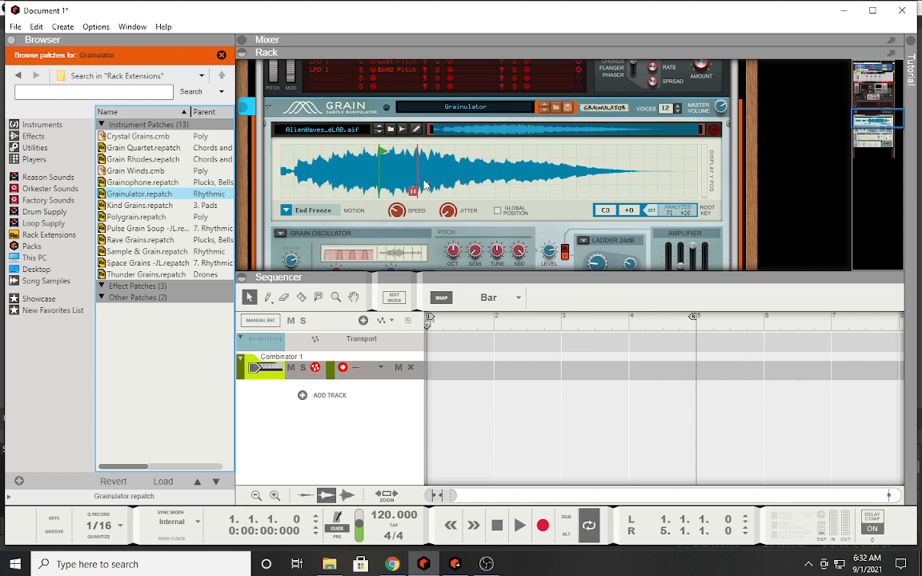
Step: Unfold the Combinator's internal mixer above the Europa synthesizer to show its channels
scroll(426, 185, down, 1)
scroll(425, 185, up, 1)
scroll(428, 150, up, 3)
scroll(417, 145, down, 1)
scroll(416, 144, up, 1)
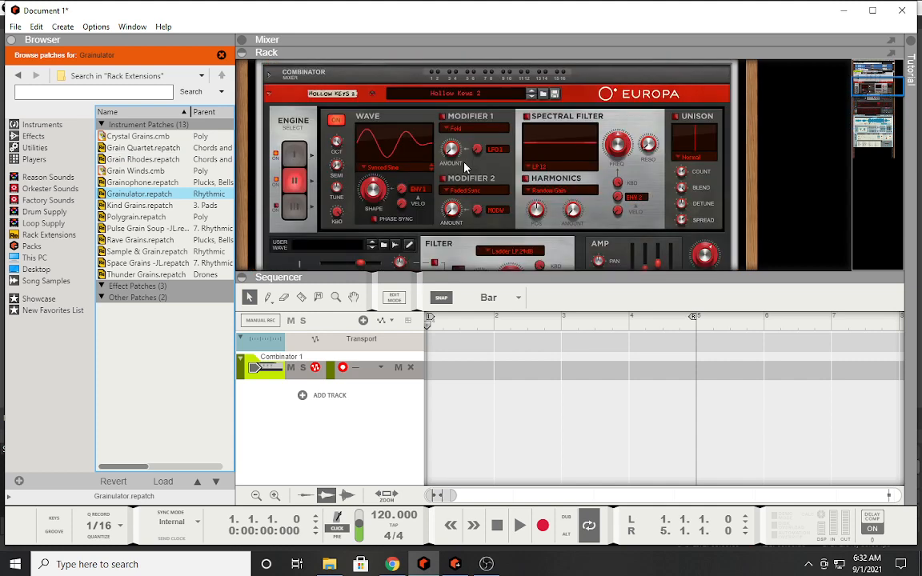
scroll(464, 167, up, 4)
scroll(464, 168, down, 2)
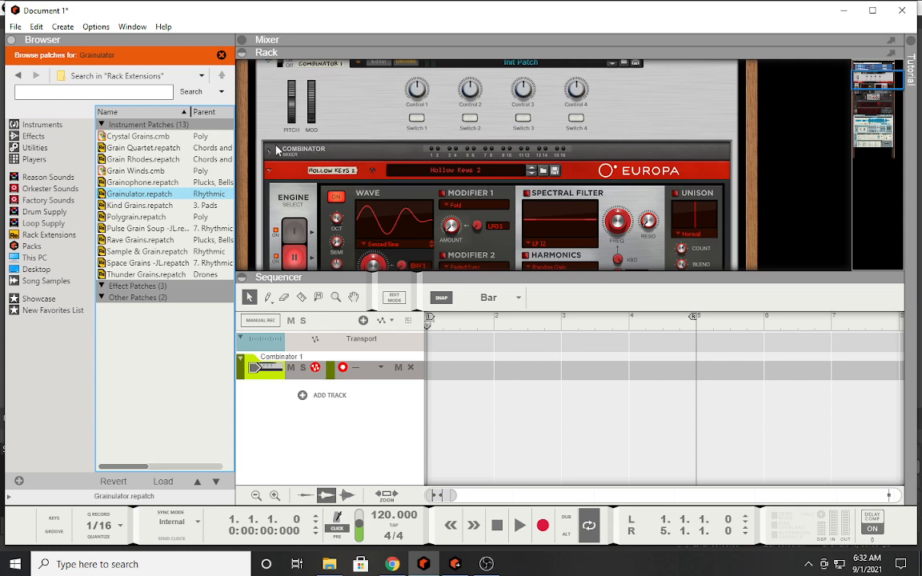
click(268, 153)
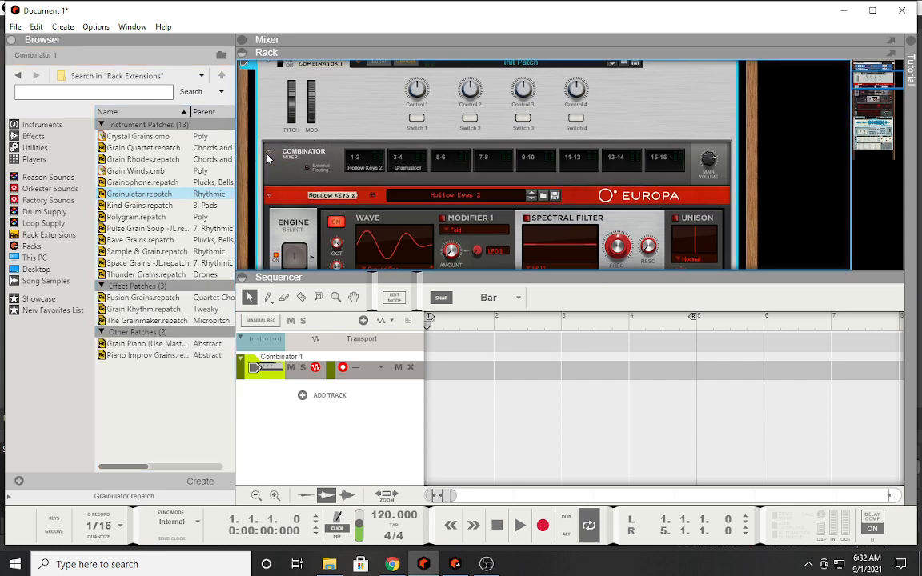
Step: Open the Combinator's editor and switch it to the panel configuration view
scroll(360, 143, up, 3)
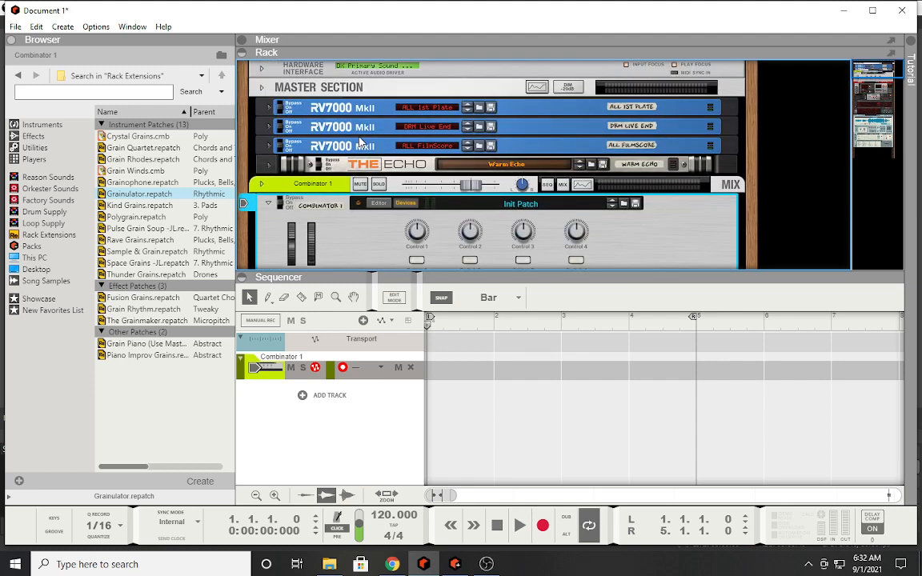
click(378, 204)
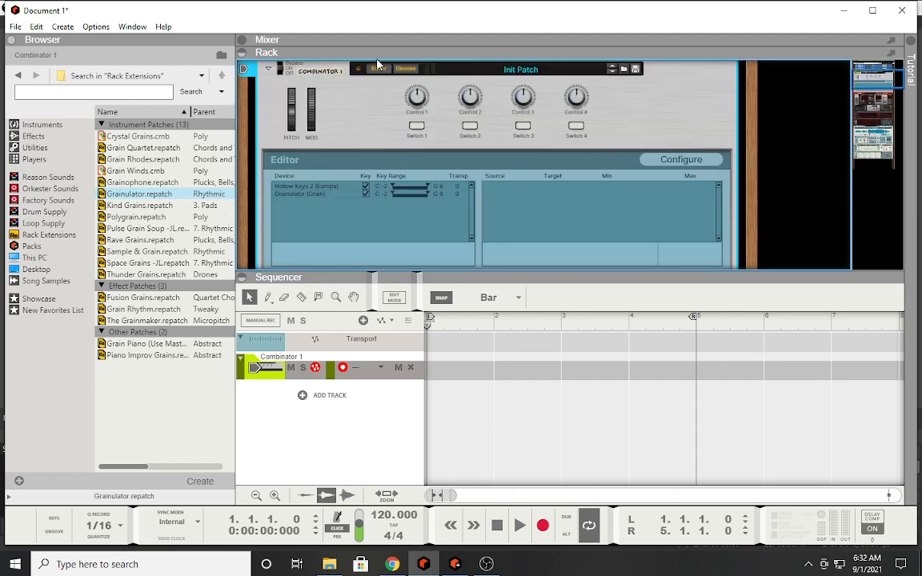
click(406, 69)
click(692, 161)
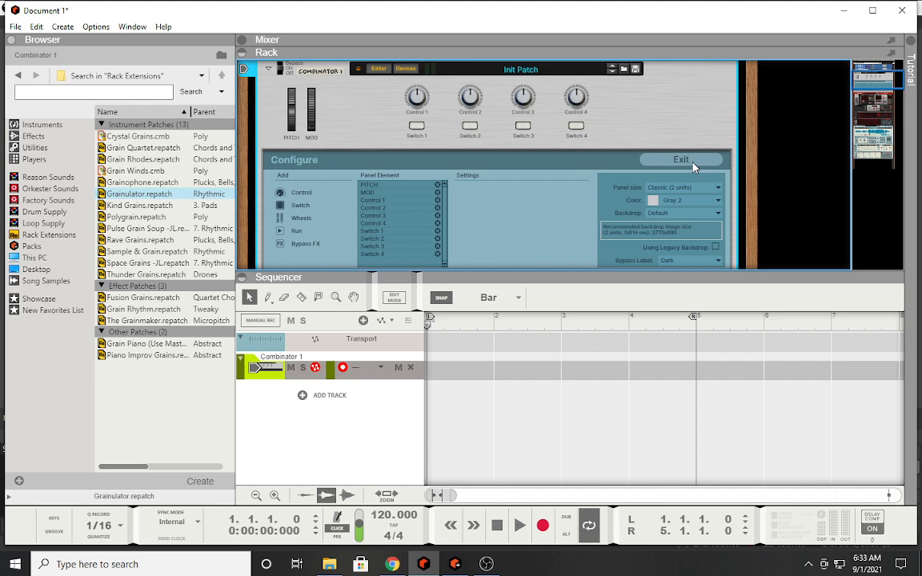
Step: Add a new control knob to the Combinator panel and place it just to the right of Control 4
scroll(676, 116, down, 2)
scroll(676, 117, up, 2)
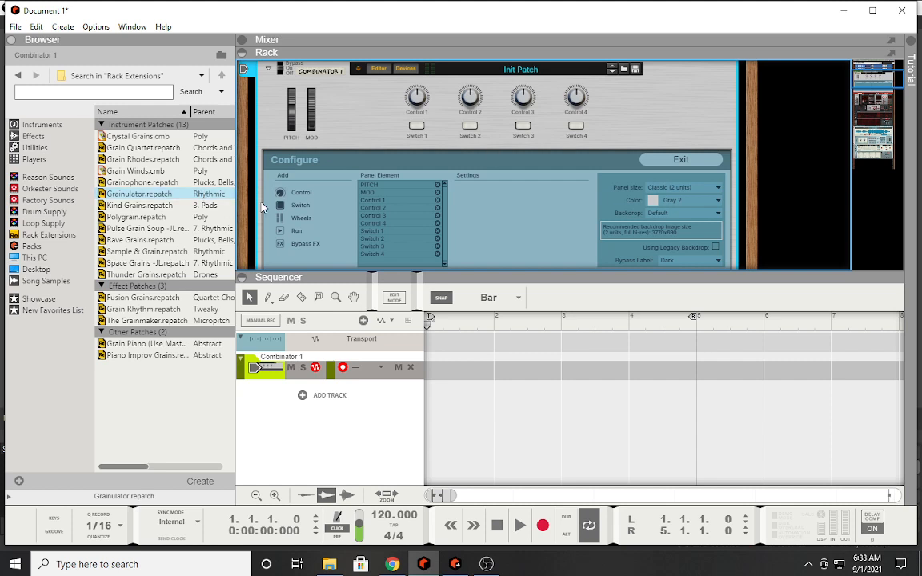
click(280, 193)
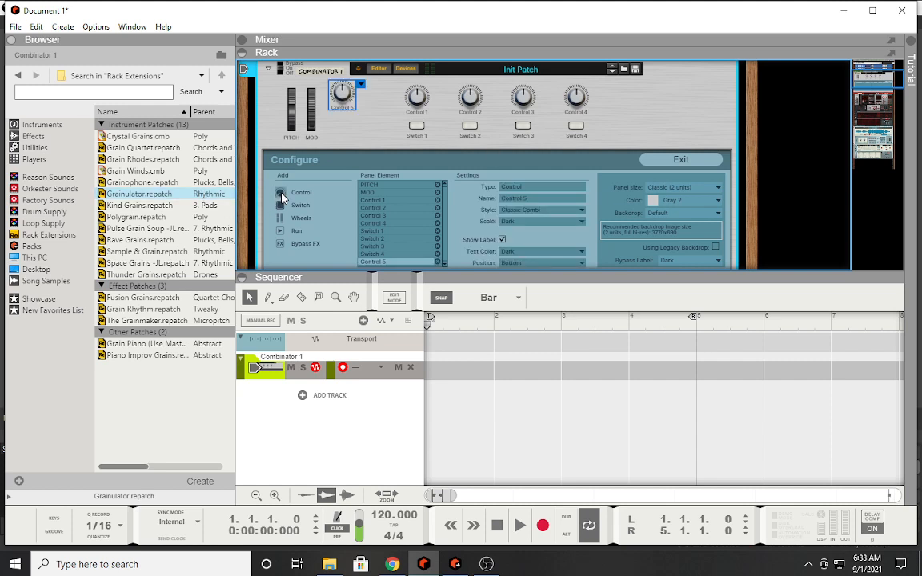
drag(342, 95, 620, 94)
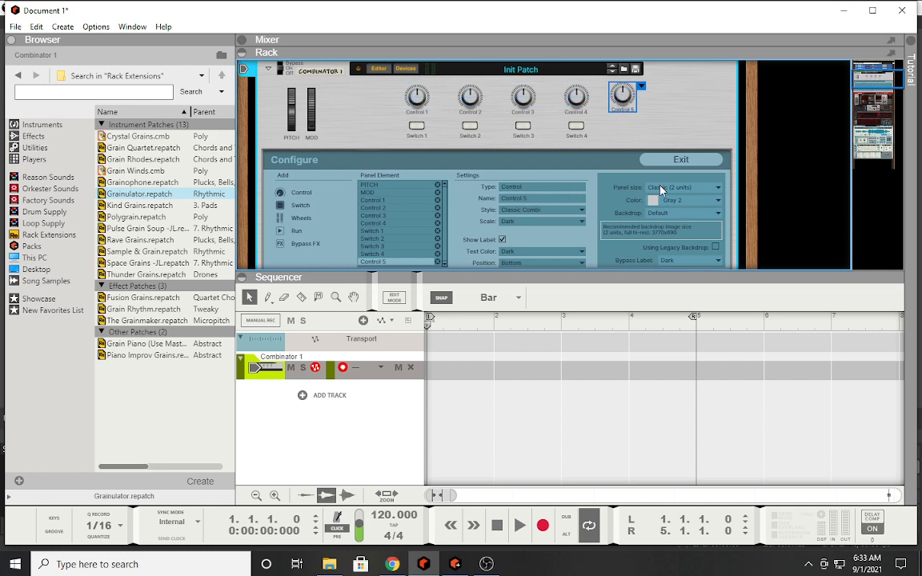
Step: Try the Small (1 units) panel size on the Combinator, and return it to Classic (2 units)
scroll(551, 199, down, 3)
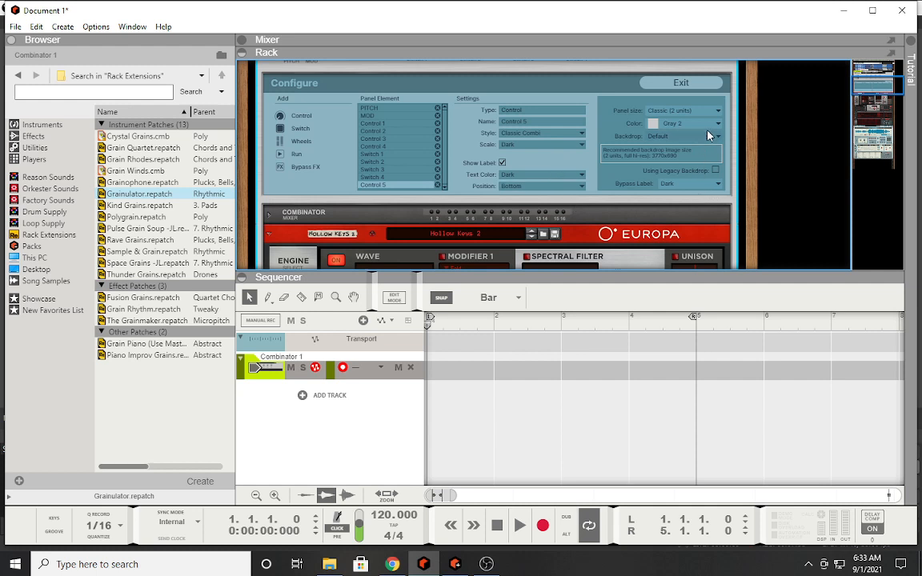
click(681, 112)
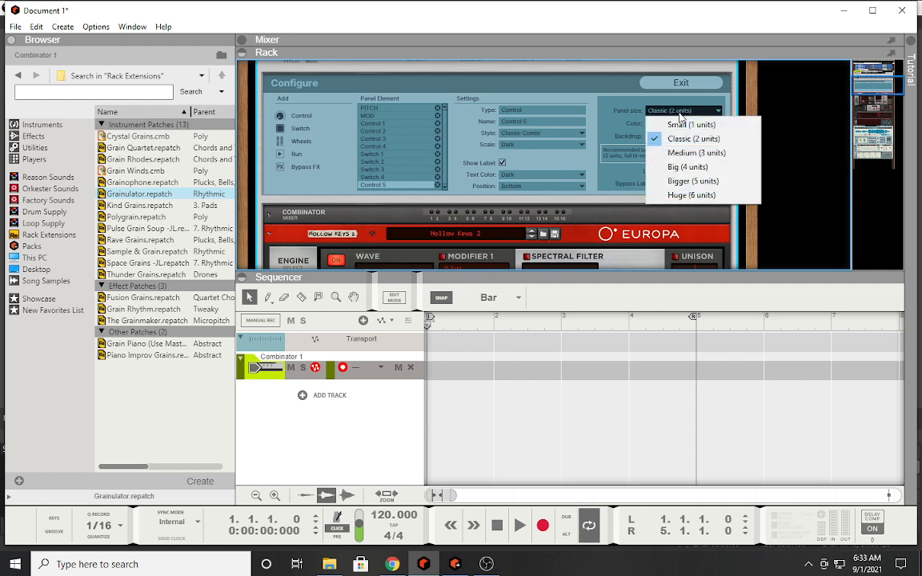
click(681, 124)
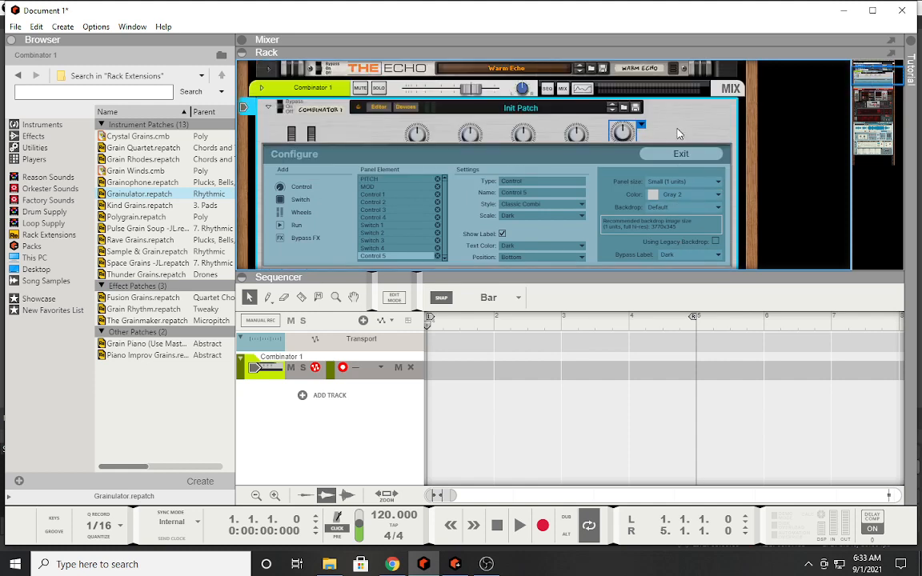
click(683, 183)
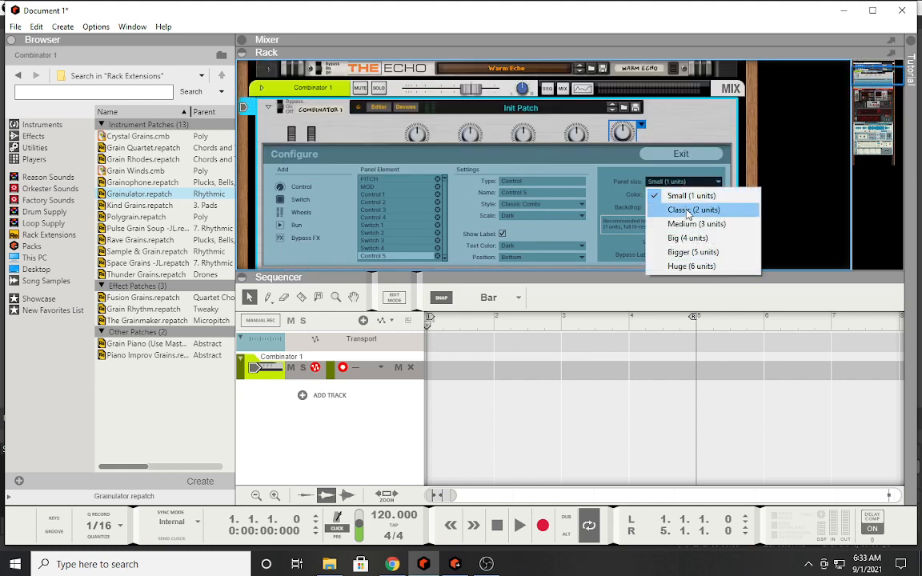
click(686, 212)
click(674, 199)
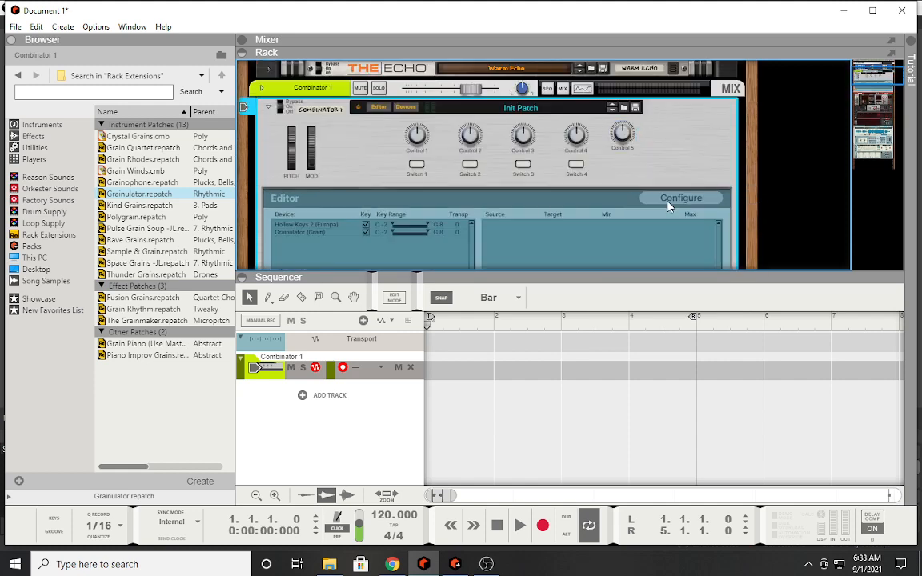
click(674, 199)
Step: Try the Combinator's Medium, Big, Bigger and Huge panel sizes in turn, and restore Classic (2 units)
click(684, 225)
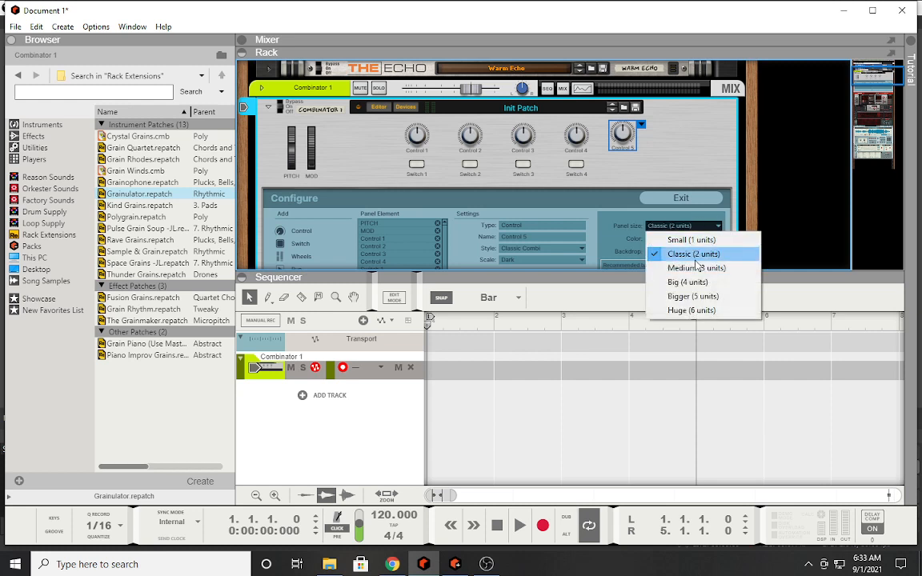
click(696, 272)
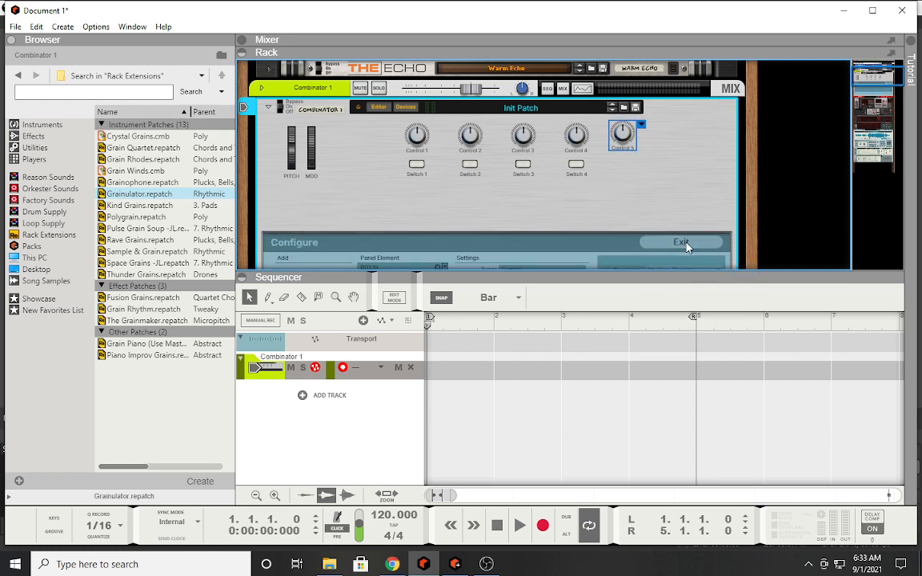
scroll(686, 247, down, 1)
click(684, 231)
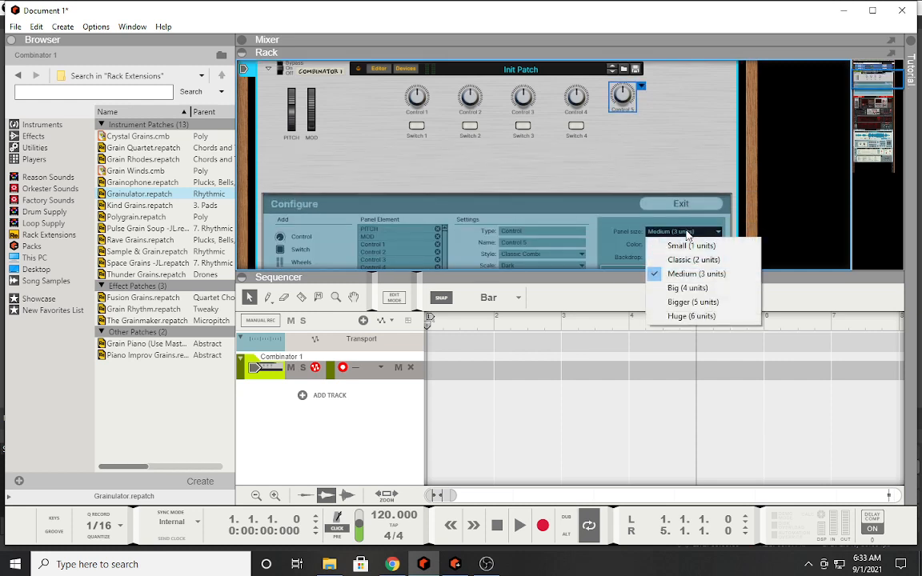
click(693, 288)
scroll(687, 265, down, 1)
click(684, 238)
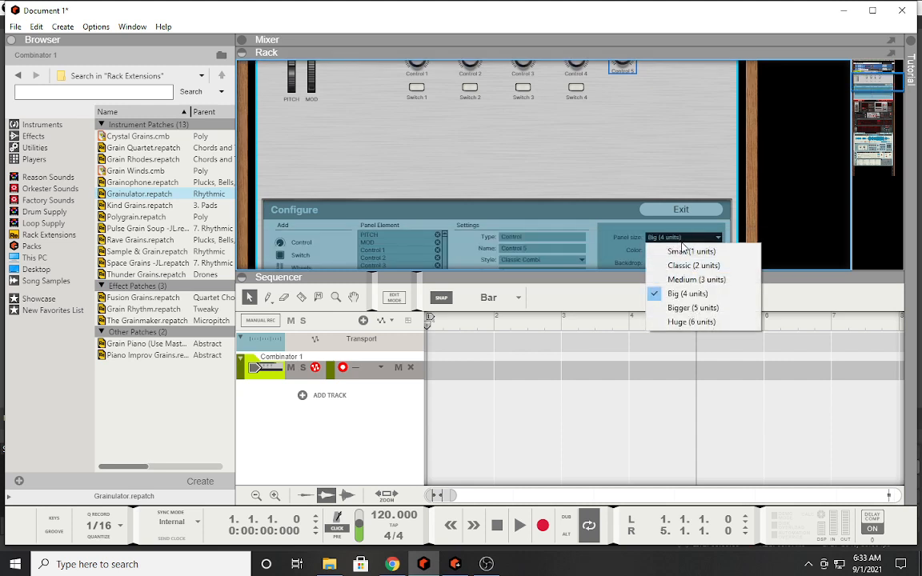
click(697, 308)
scroll(680, 240, down, 1)
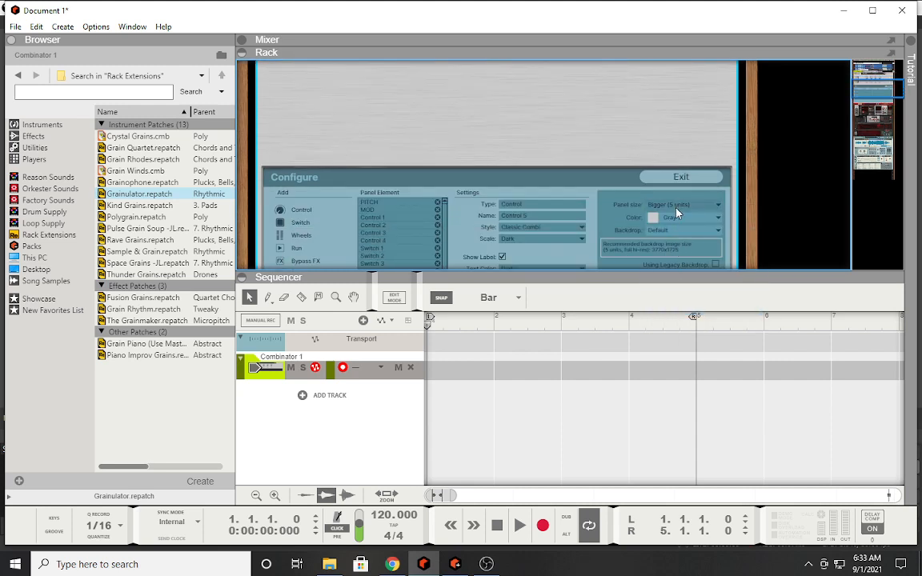
click(678, 204)
click(691, 289)
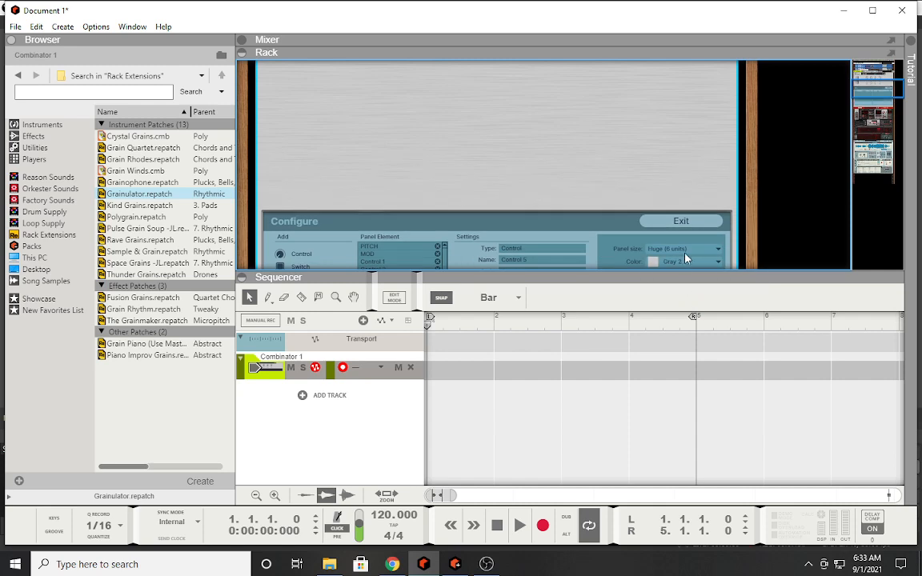
click(684, 249)
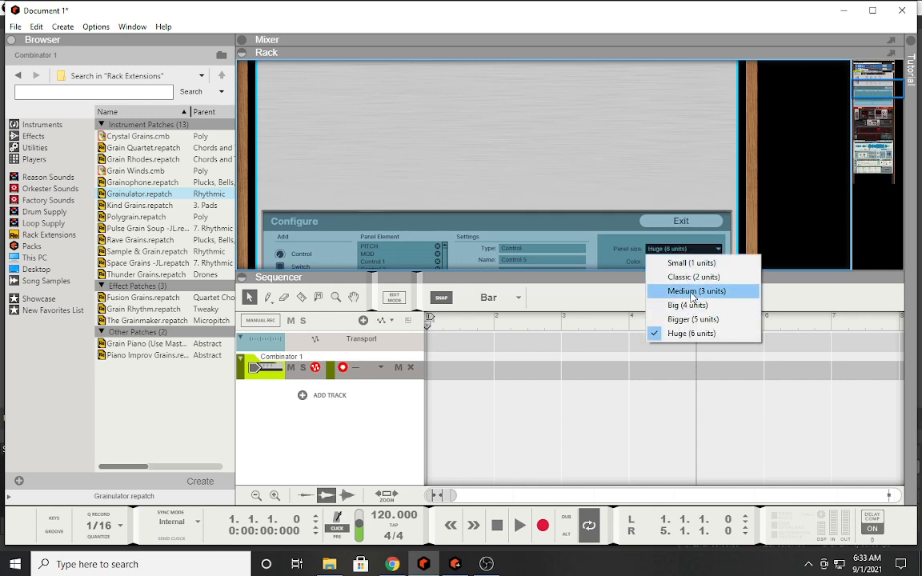
click(692, 278)
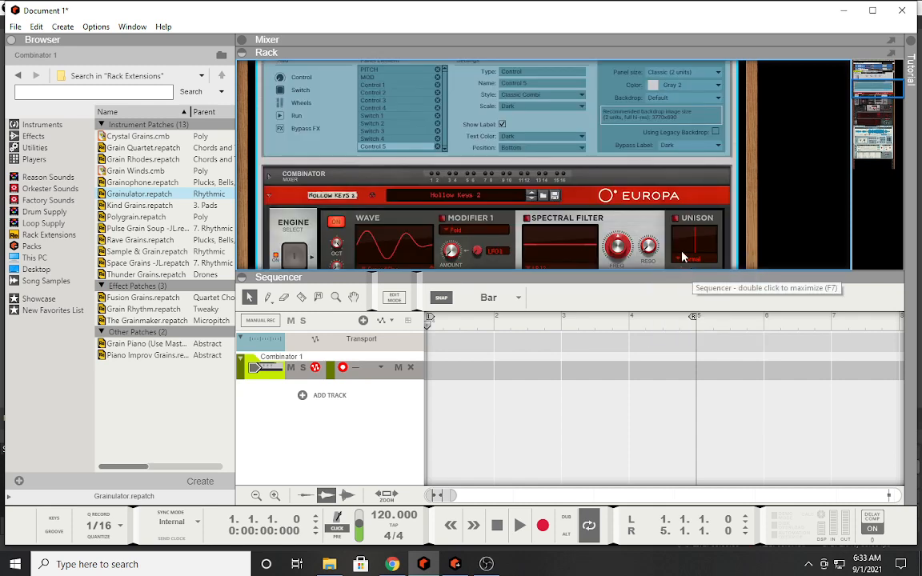
scroll(632, 204, up, 4)
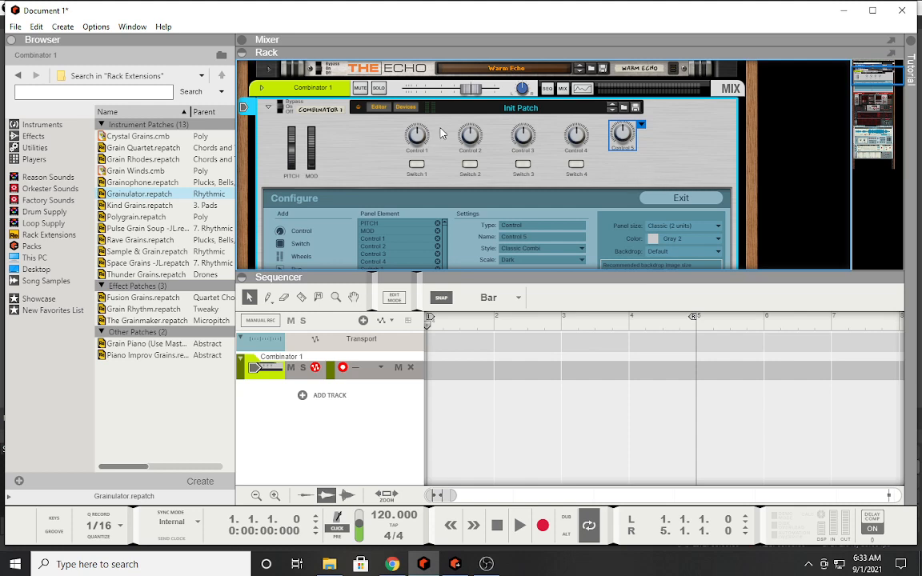
scroll(400, 200, down, 2)
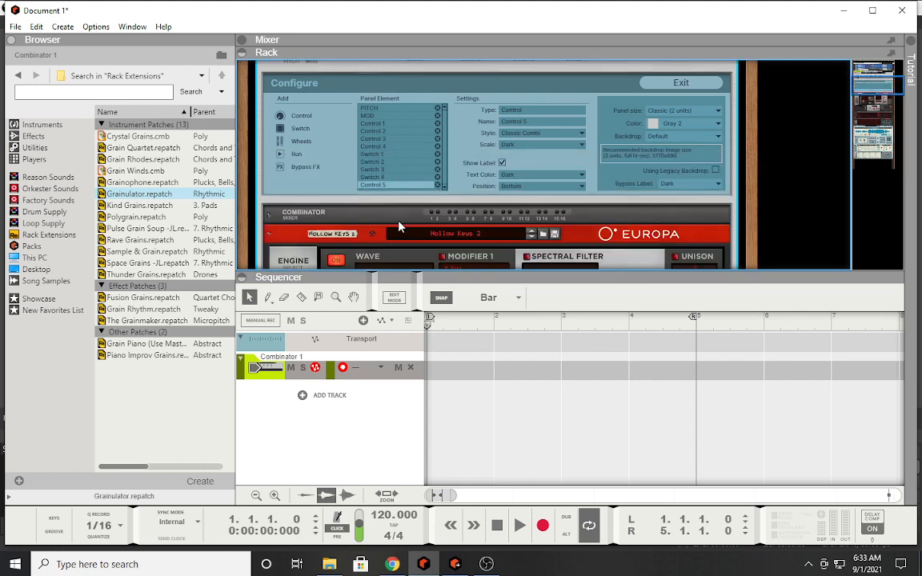
scroll(424, 188, up, 2)
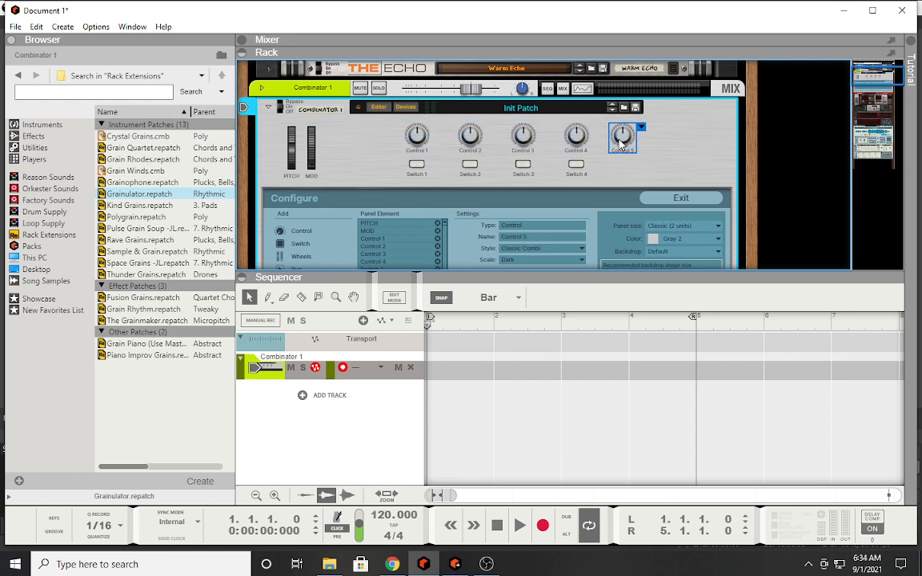
click(698, 152)
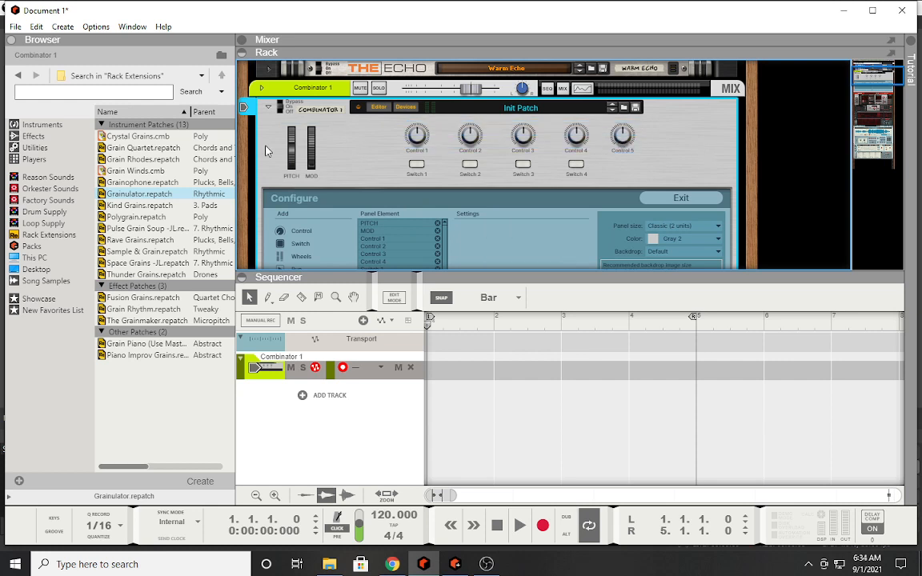
Step: Add a new switch to the Combinator panel and place it directly below Control 5, in line with the other switches
scroll(352, 243, down, 2)
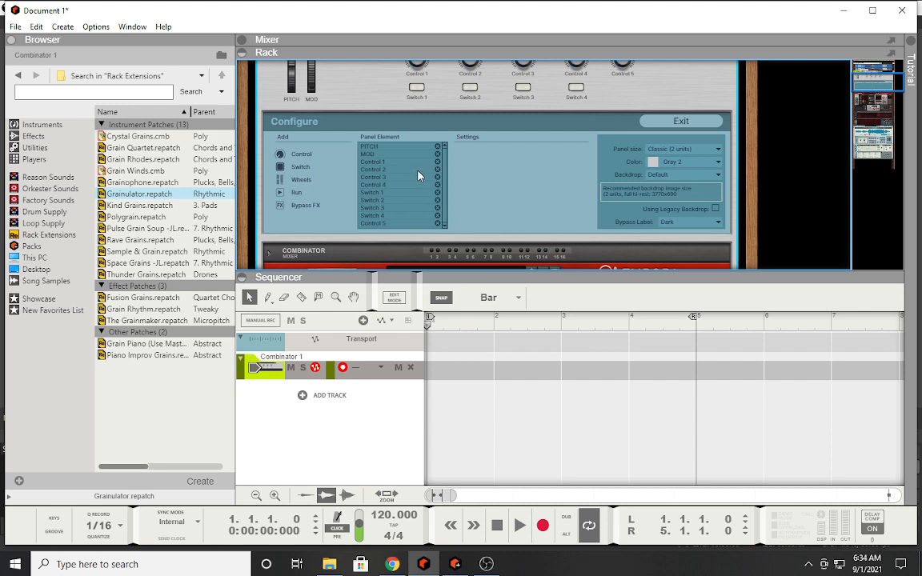
click(280, 167)
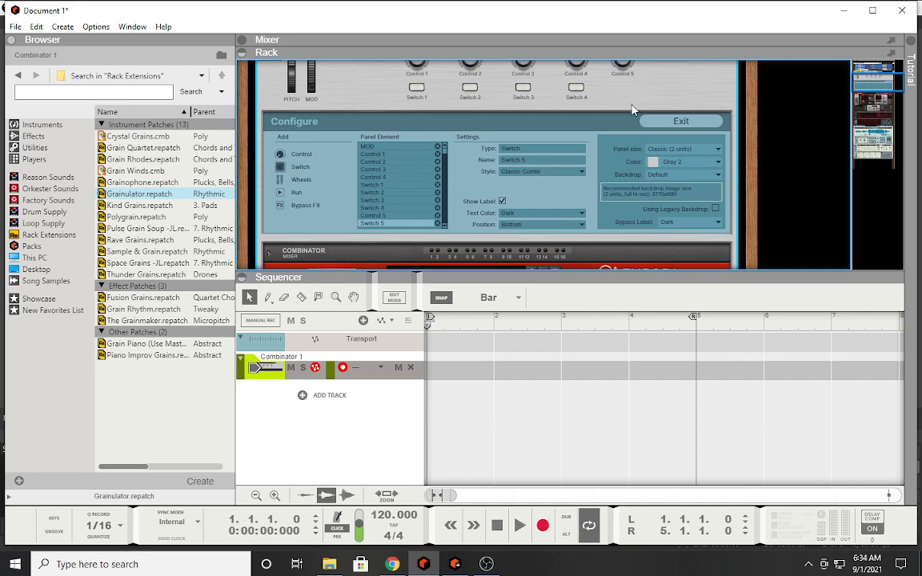
scroll(325, 126, up, 3)
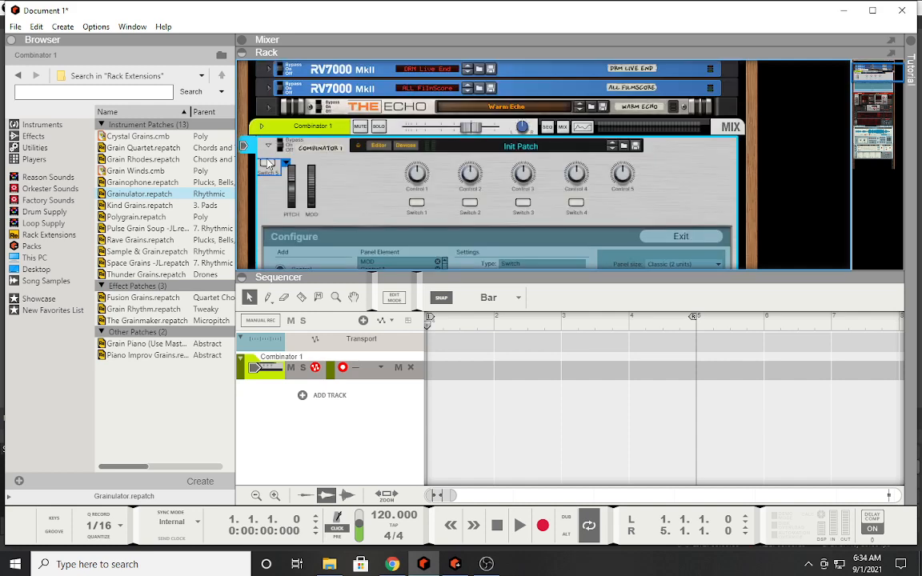
drag(269, 166, 622, 204)
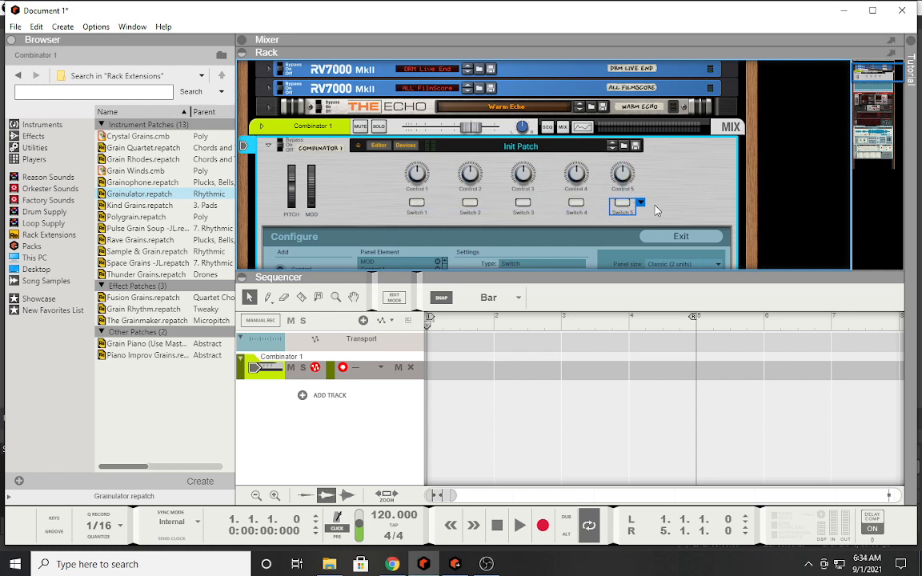
click(640, 202)
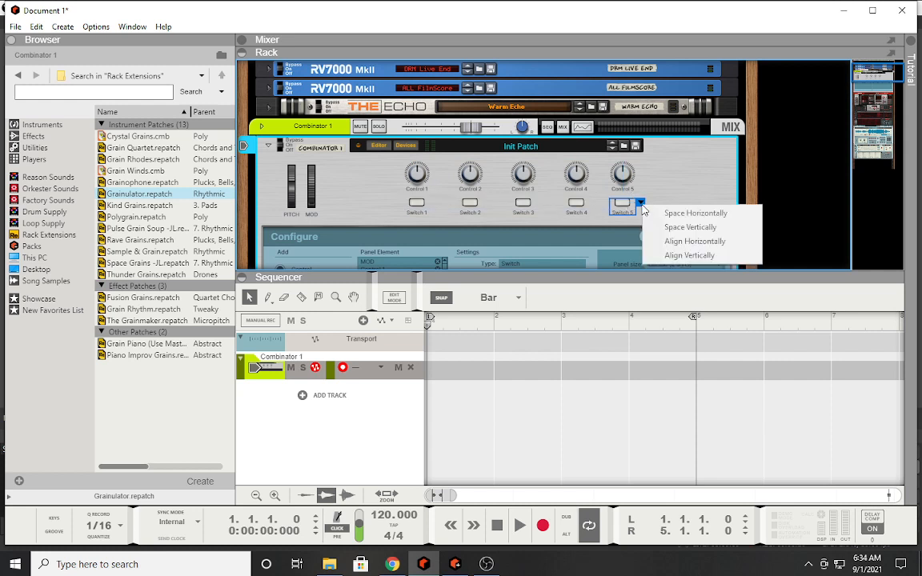
click(669, 200)
Step: Try the Small Green and Big Red styles on the switch below Control 5, and restore Classic Combi
scroll(522, 208, down, 2)
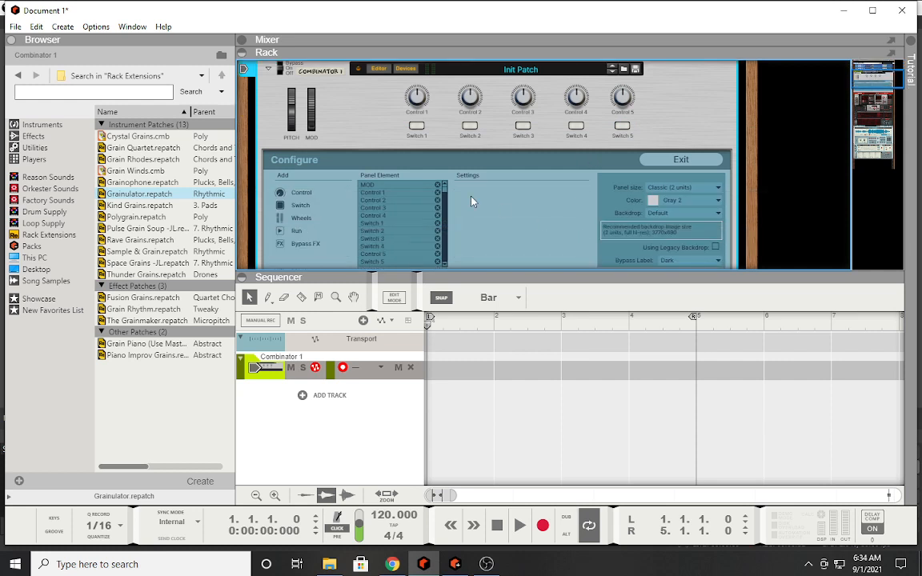
click(623, 130)
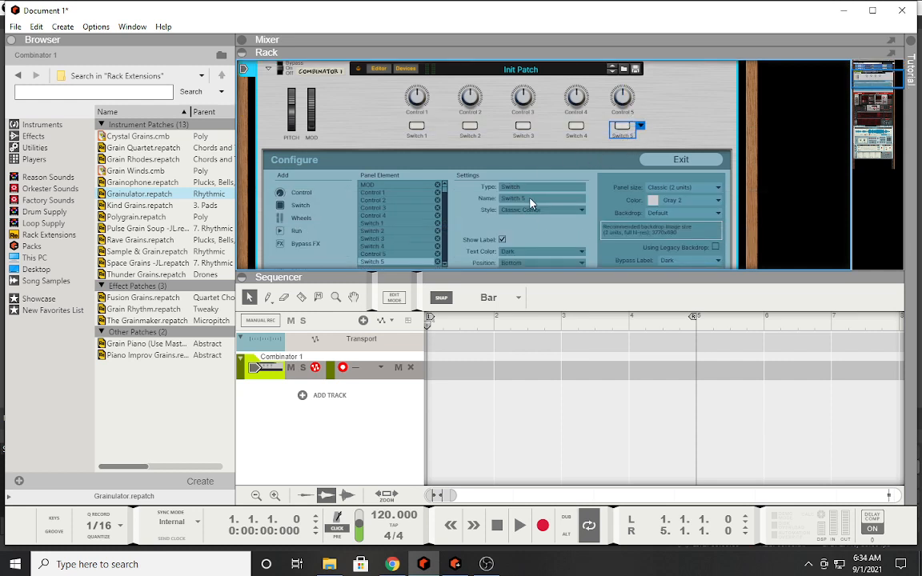
click(581, 210)
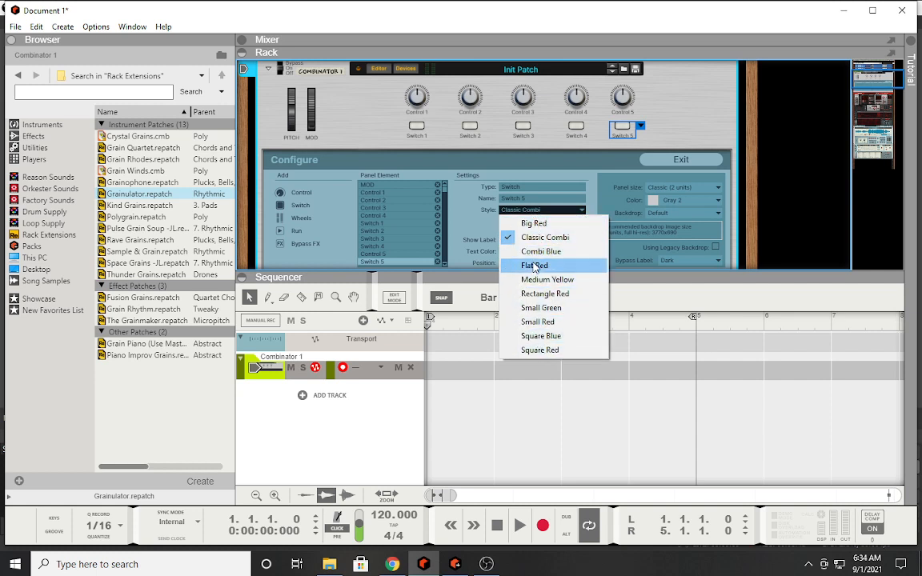
click(541, 307)
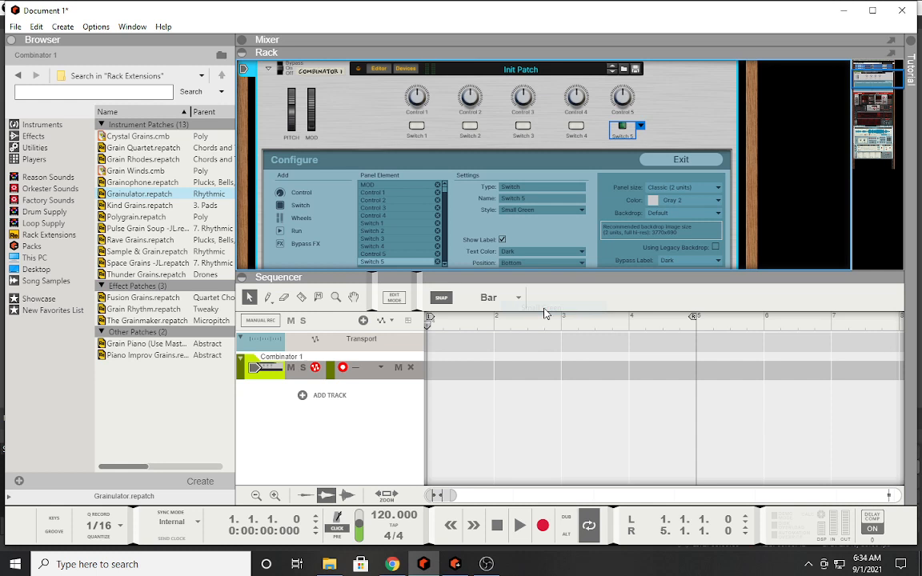
click(535, 211)
click(534, 223)
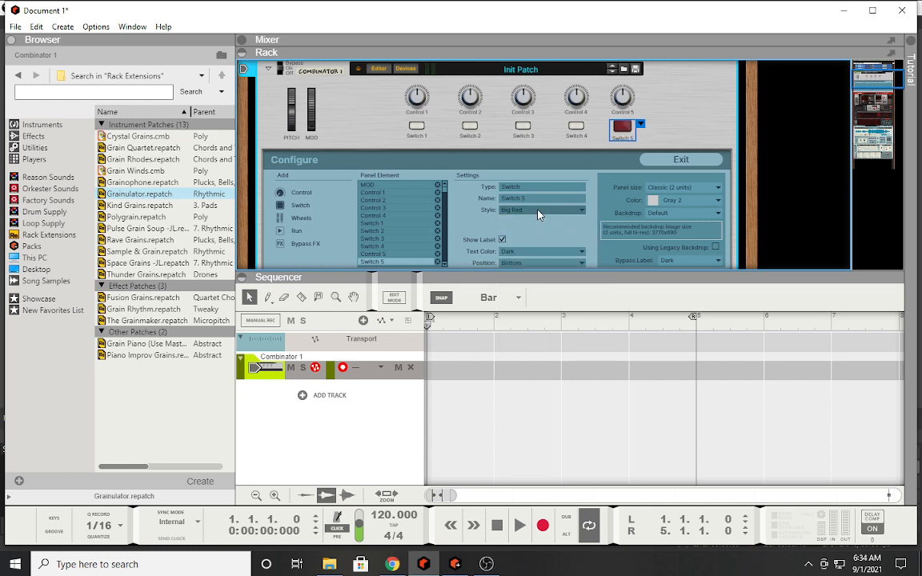
click(538, 210)
click(538, 237)
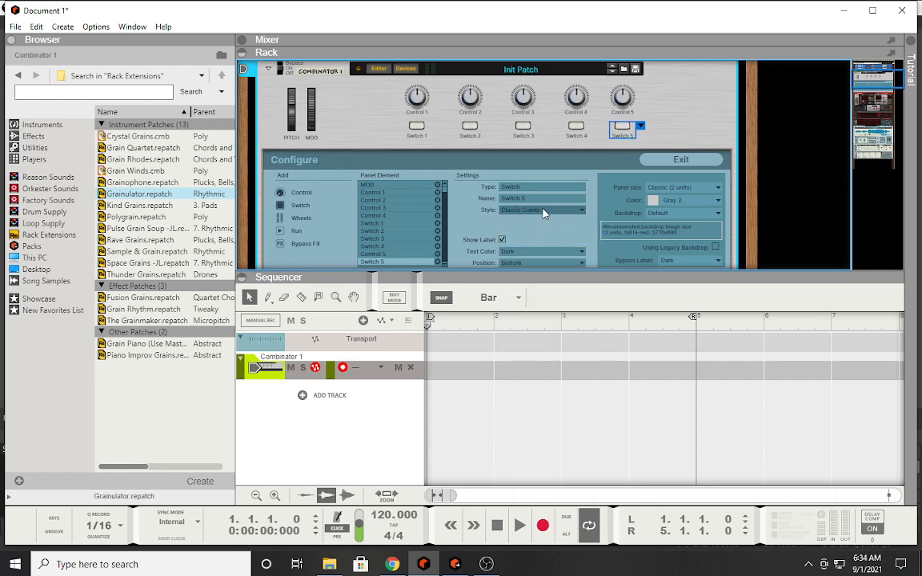
Step: Set the new switch's style to Combi Blue, leave the panel configuration, and toggle the switch on and off to test it
click(543, 211)
click(541, 251)
click(684, 161)
click(621, 128)
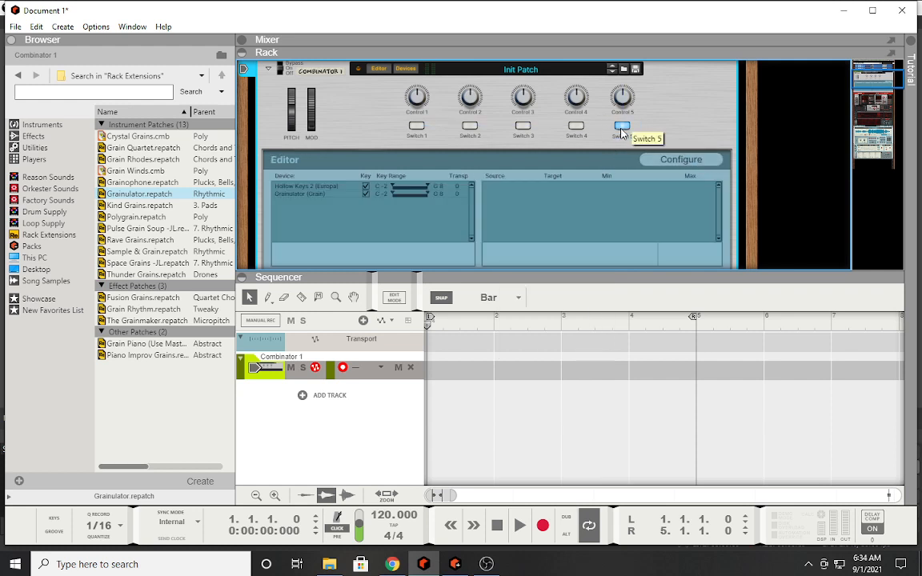
click(621, 129)
click(622, 129)
click(622, 129)
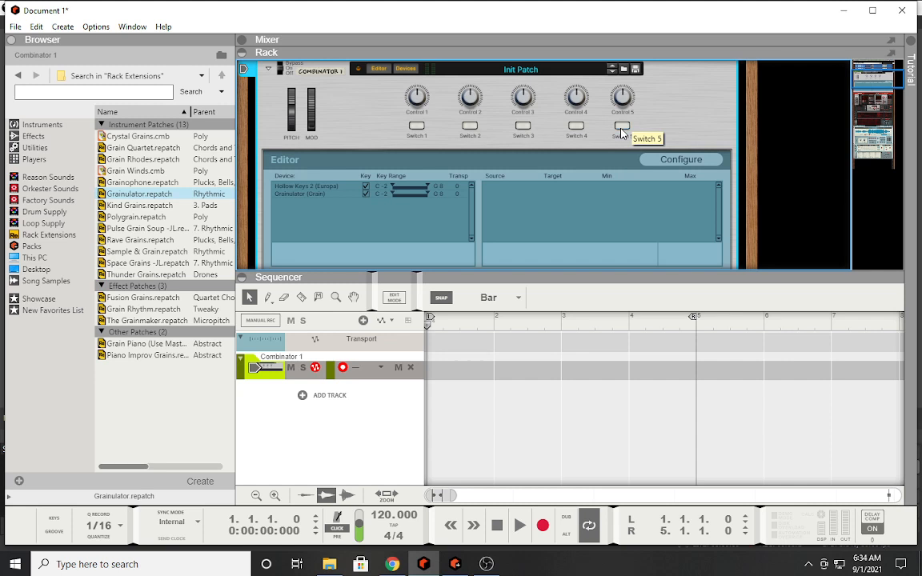
Step: Return to the panel configuration and cycle the new switch's style through Flat Red, Medium Yellow and Rectangle Red, ending on Small Green
click(668, 159)
click(536, 209)
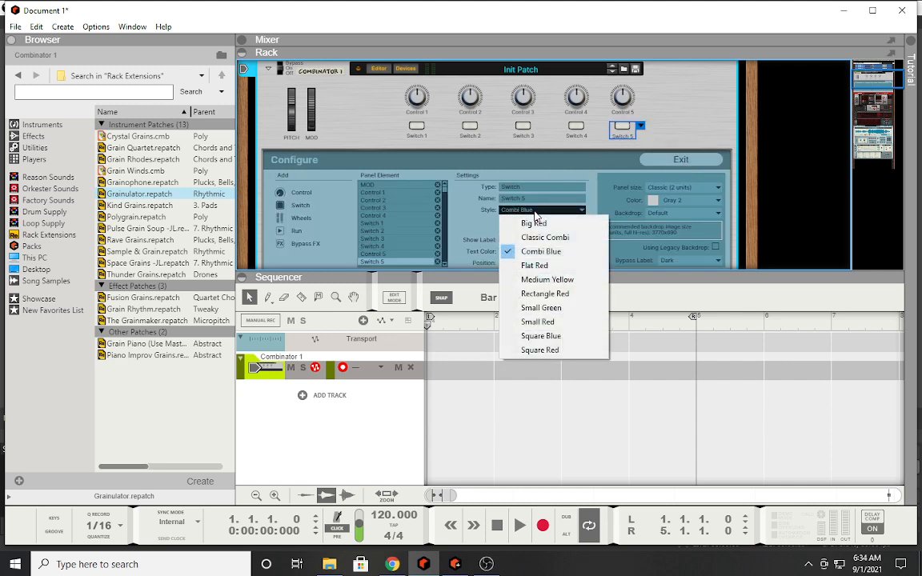
click(535, 265)
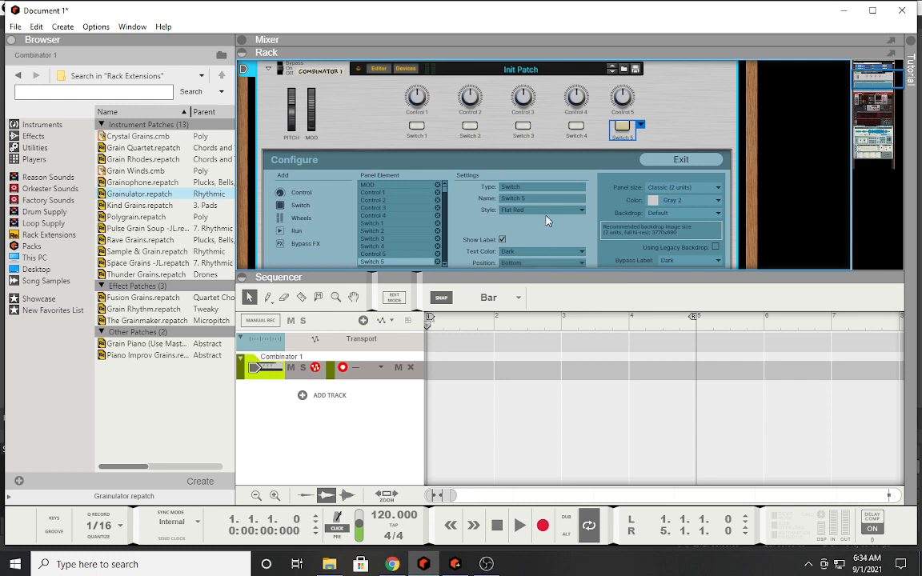
click(547, 209)
click(545, 277)
click(520, 210)
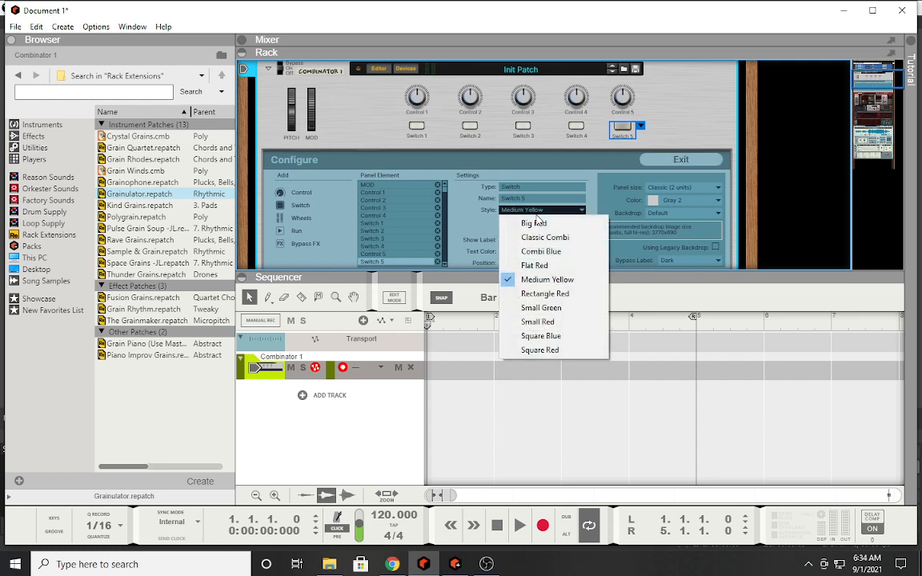
click(533, 295)
click(547, 210)
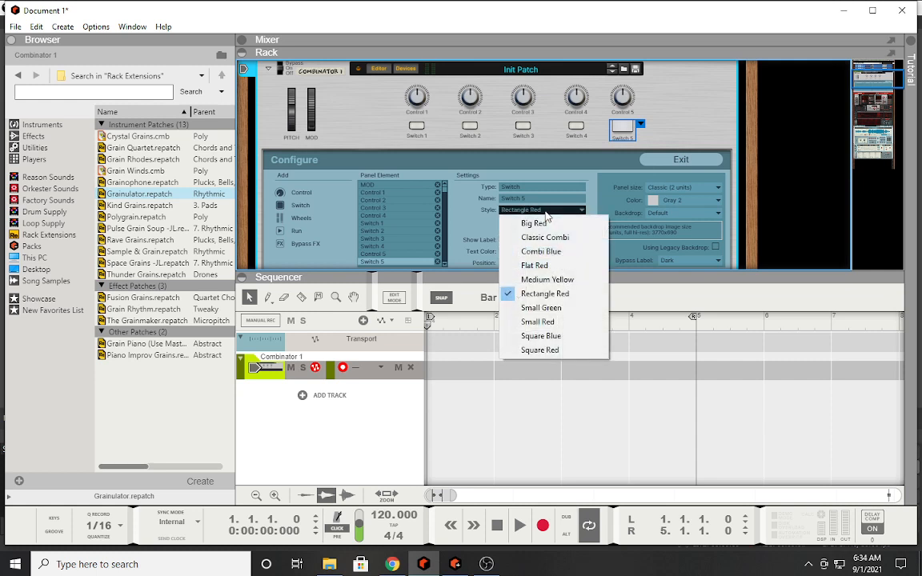
click(539, 308)
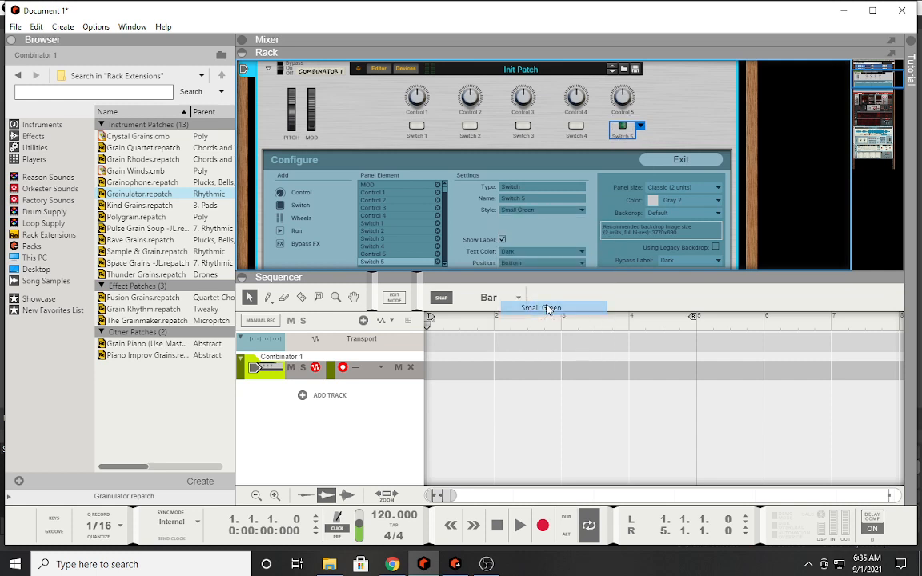
Step: Try the Small Red style on Switch 5, set it to Square Blue, and toggle it outside the panel configuration to test it
click(539, 211)
click(539, 322)
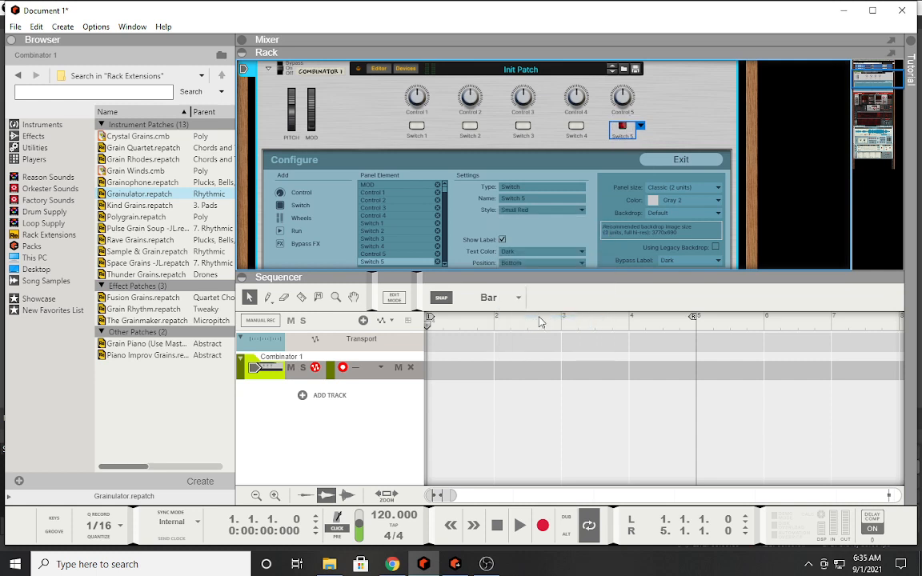
click(539, 211)
click(548, 336)
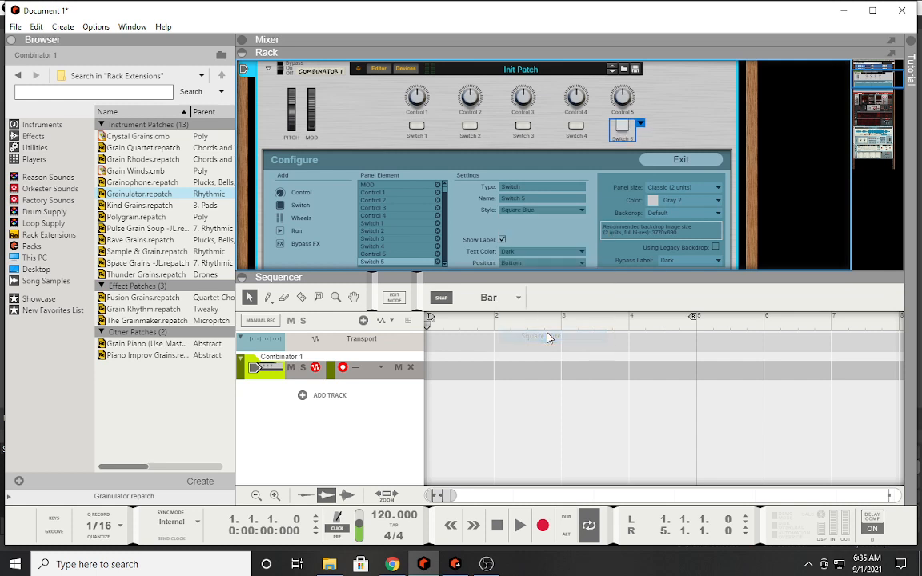
click(680, 159)
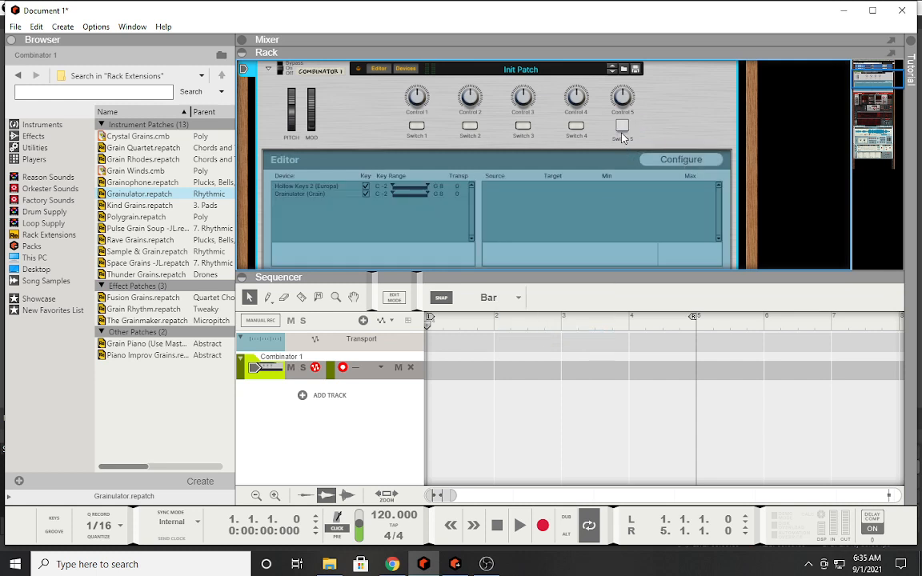
click(679, 159)
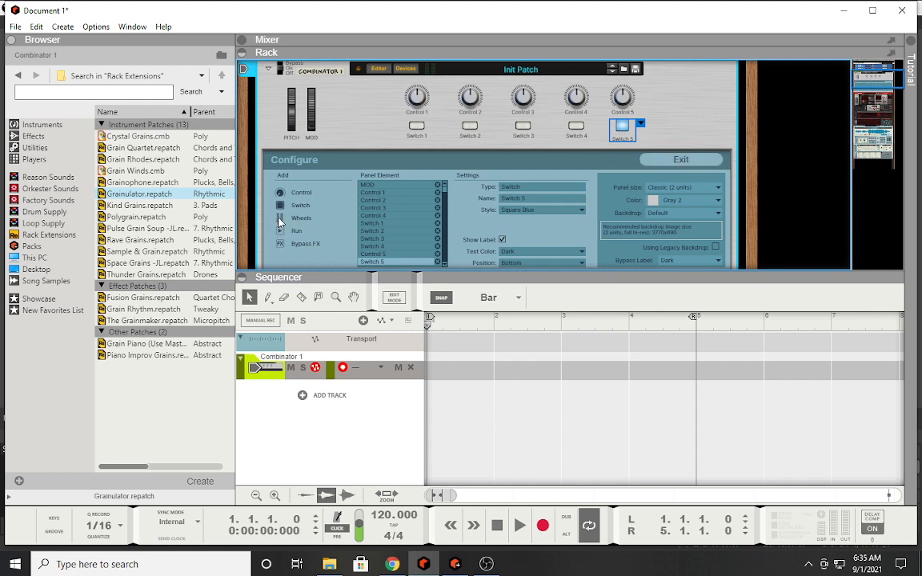
Step: Set the pitch bend wheel's style to Compact (wheel)
scroll(339, 160, up, 3)
scroll(324, 178, down, 1)
click(310, 190)
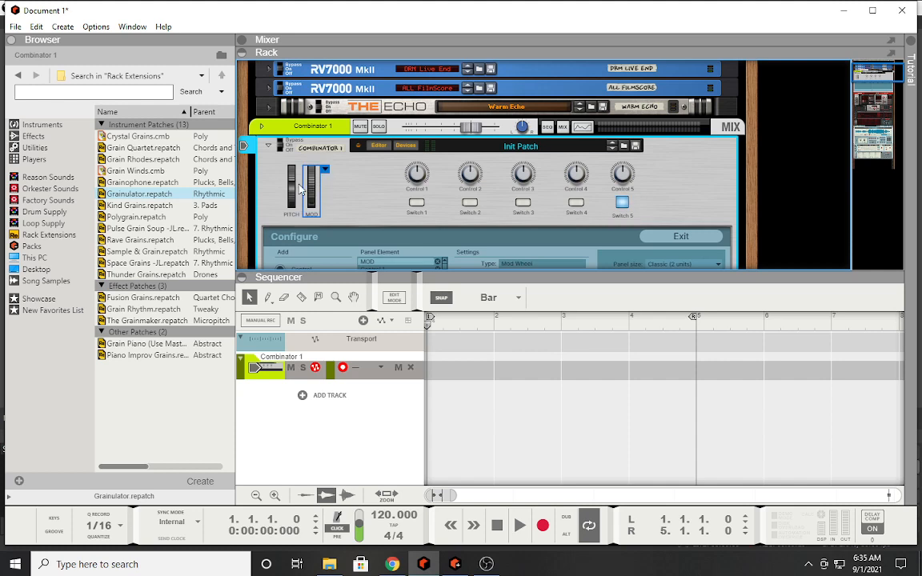
click(292, 187)
scroll(295, 180, down, 3)
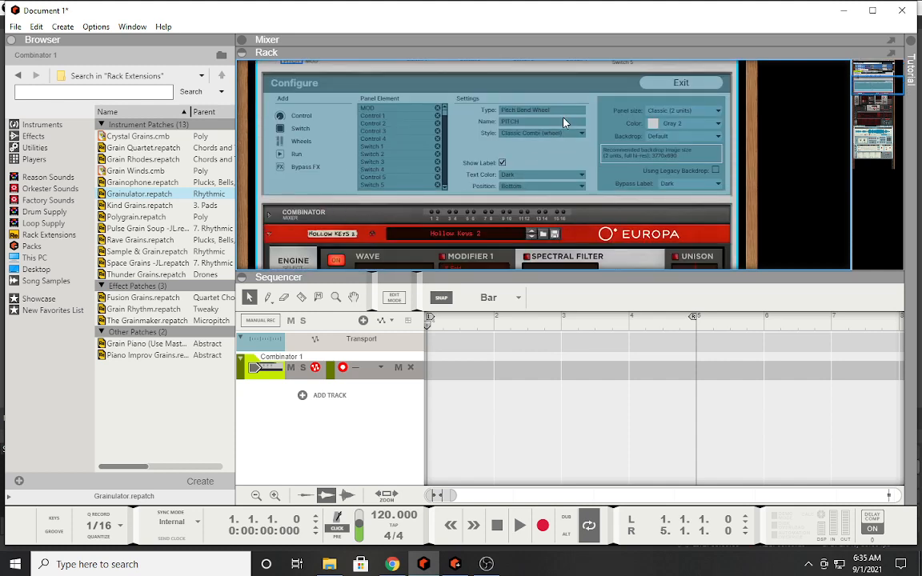
click(560, 132)
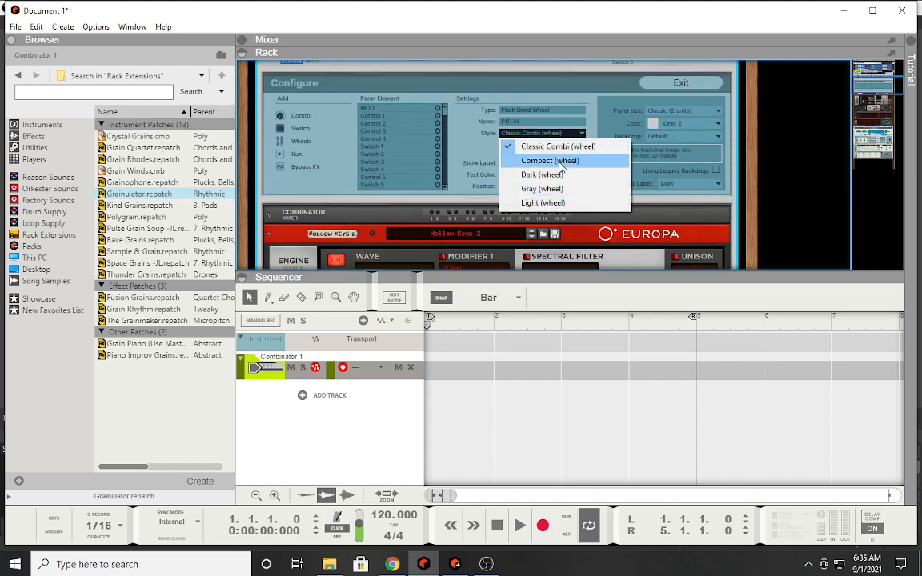
click(560, 161)
scroll(430, 132, up, 2)
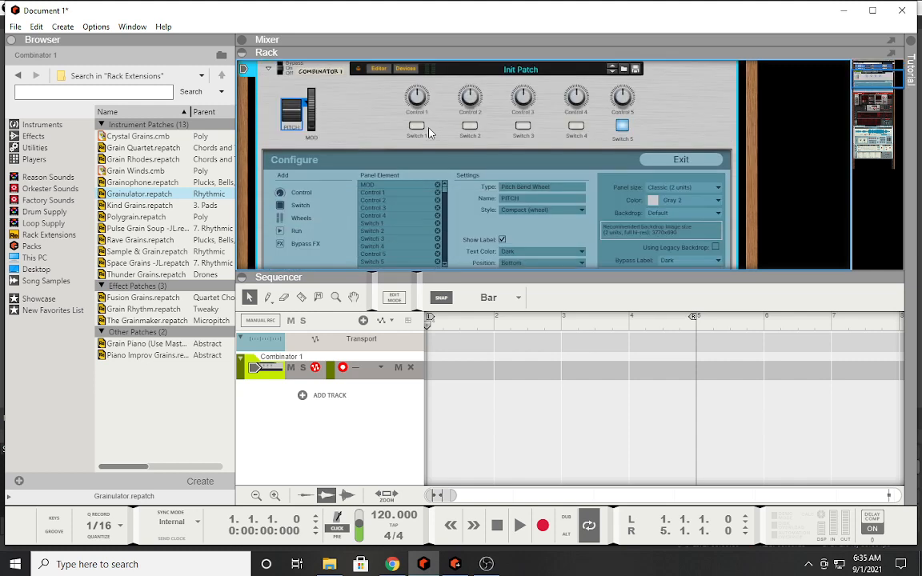
Step: Set the mod wheel's style to Compact (wheel) to match the pitch wheel
click(311, 112)
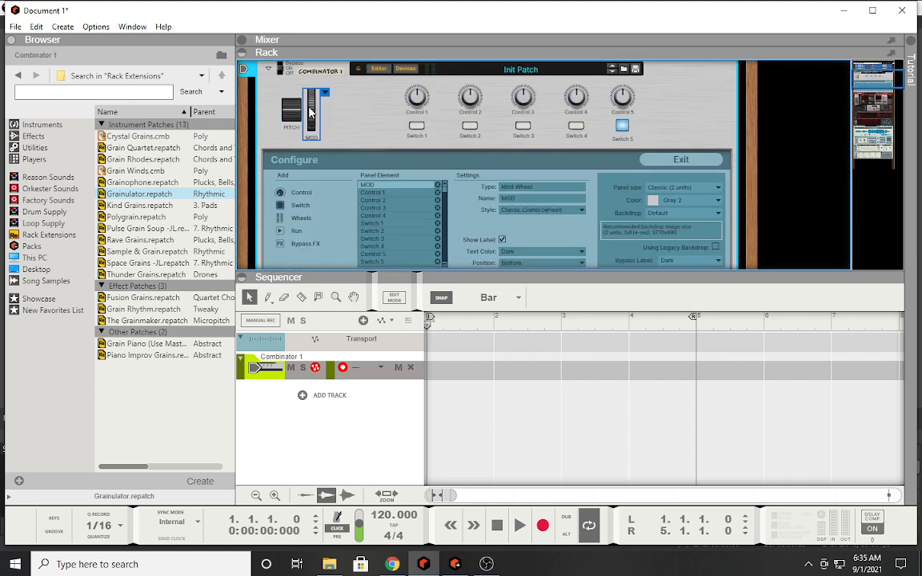
click(573, 211)
click(562, 239)
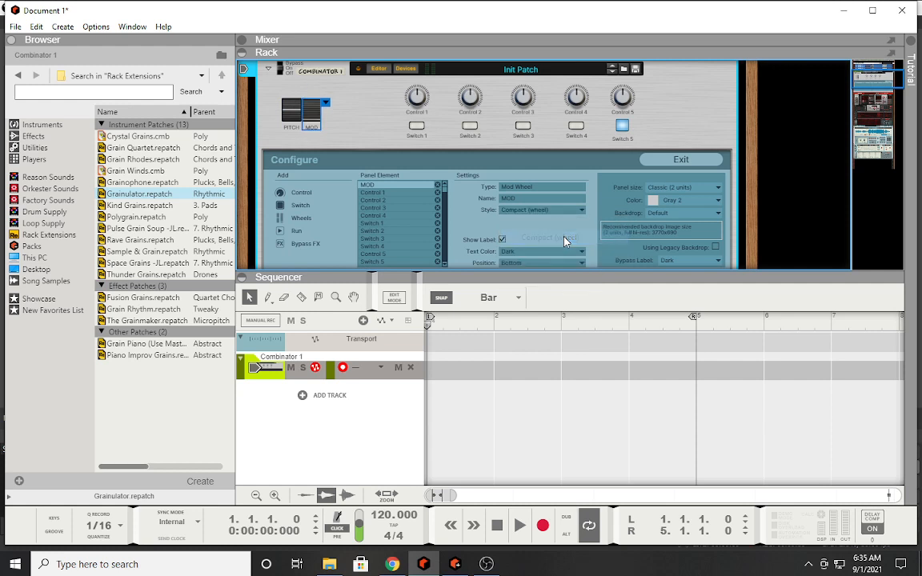
Step: Try the Gray, Light, Dark and Classic Combi wheel styles on the mod wheel, and restore Compact (wheel)
click(571, 211)
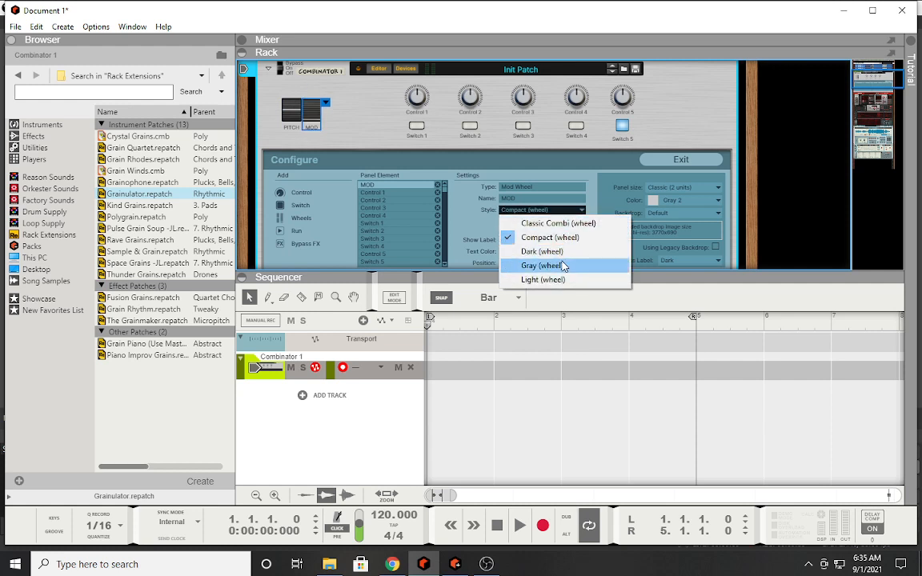
click(564, 266)
click(564, 211)
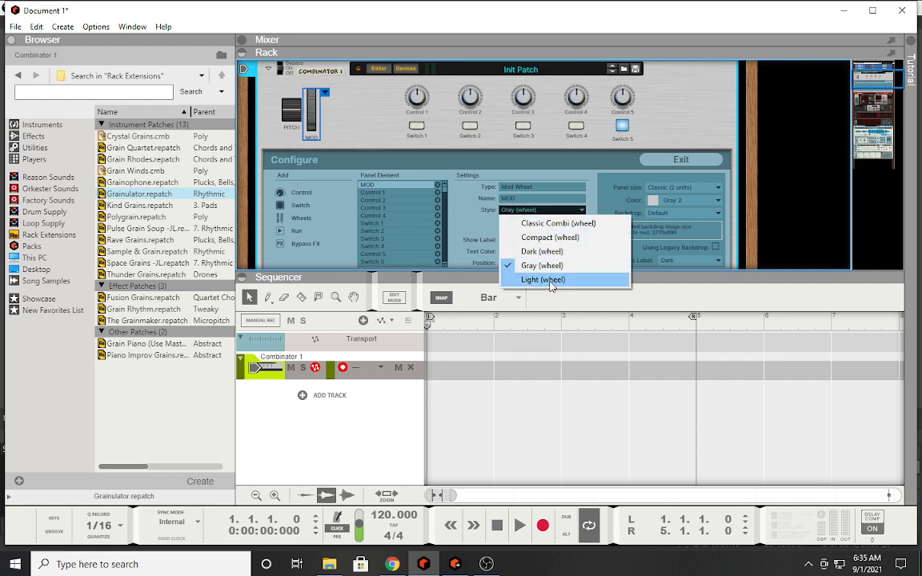
click(550, 280)
click(552, 210)
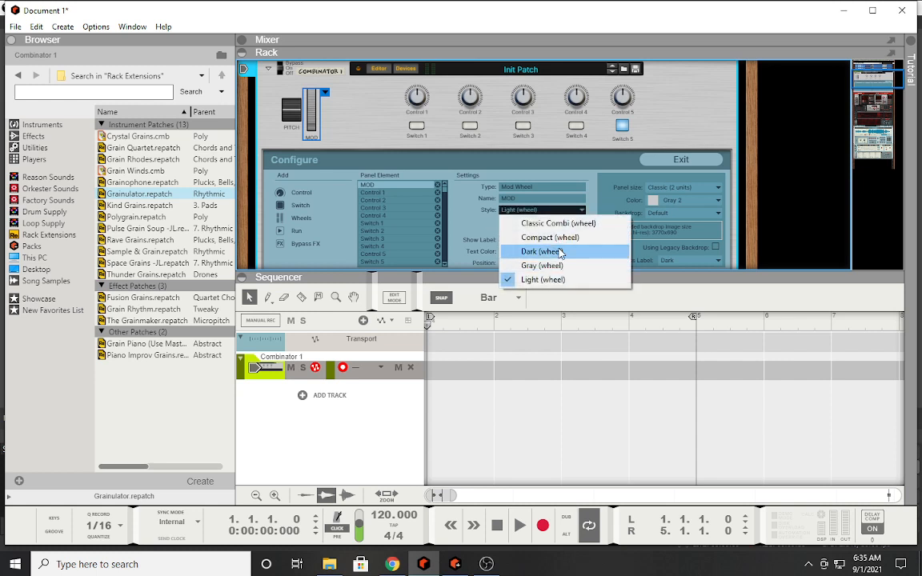
click(560, 253)
click(560, 210)
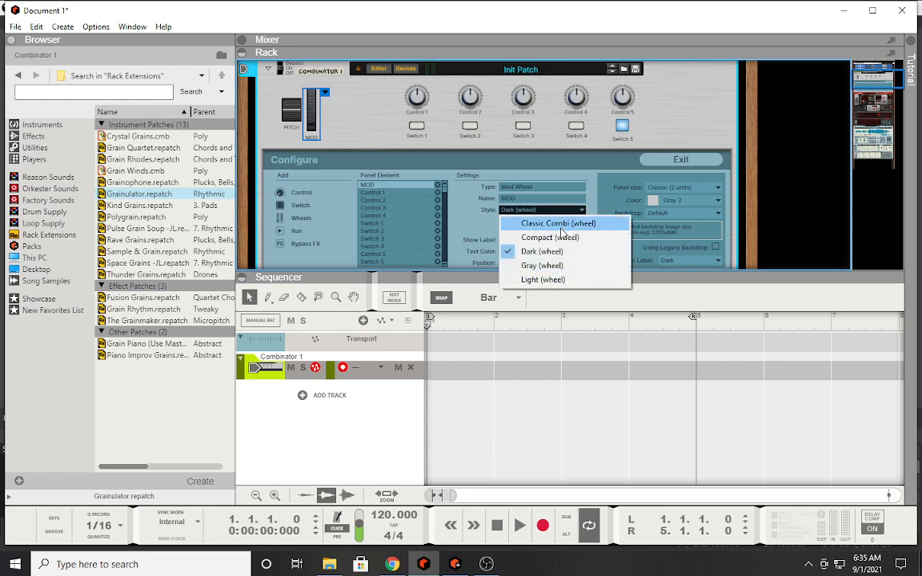
click(559, 225)
click(557, 210)
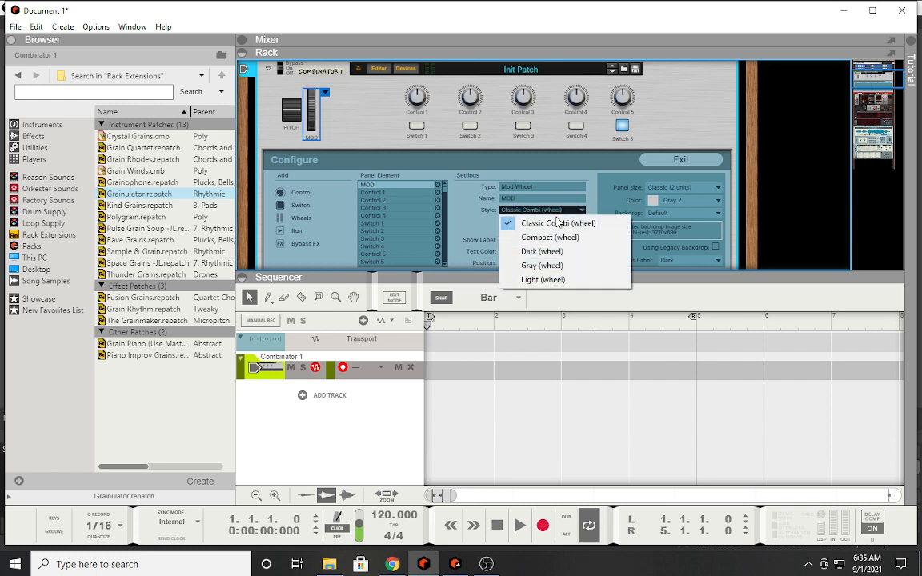
click(549, 237)
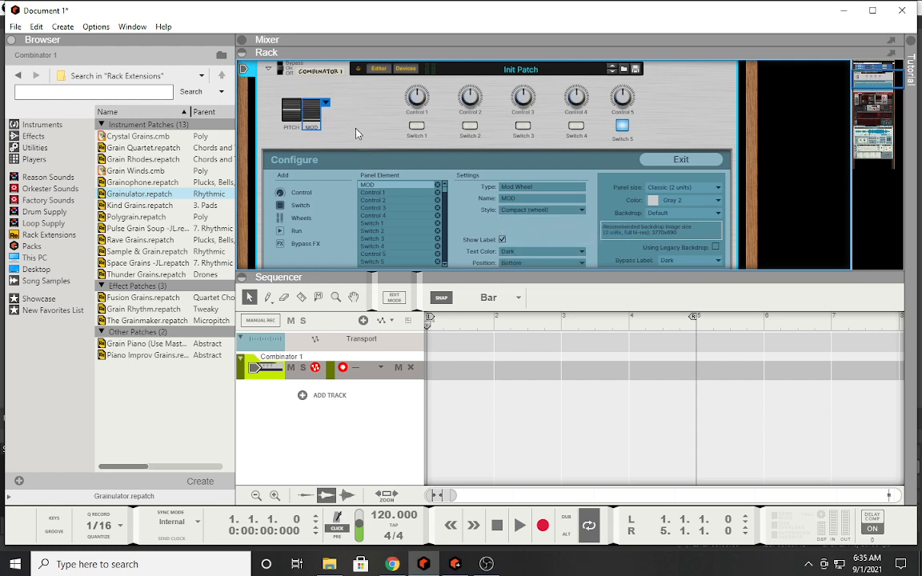
Step: Space the pitch and mod wheels slightly apart and add a Run button above and to the left of the pitch wheel
mouse_move(311, 112)
mouse_down()
mouse_move(332, 115)
mouse_move(301, 114)
mouse_move(311, 114)
mouse_up()
click(343, 111)
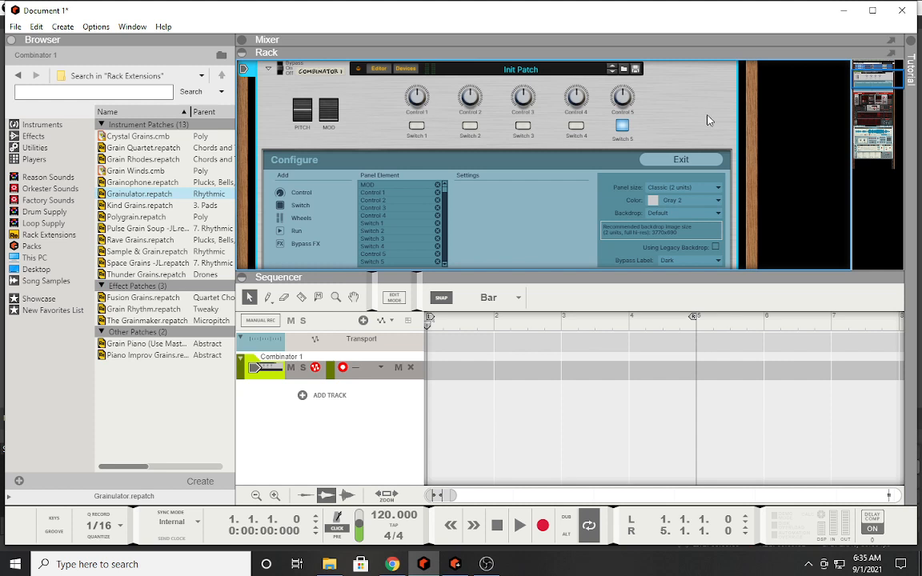
click(288, 234)
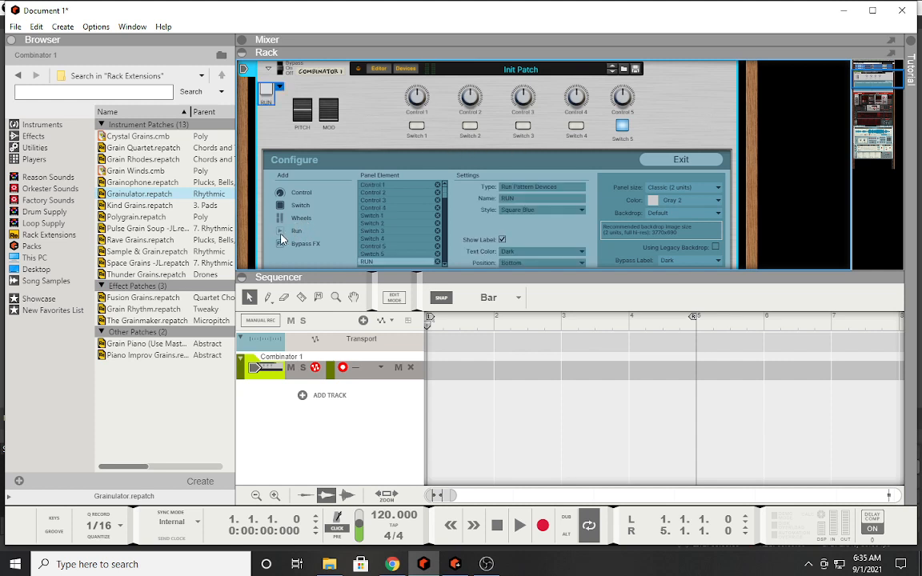
mouse_move(263, 91)
mouse_down()
mouse_move(266, 122)
mouse_move(270, 96)
mouse_up()
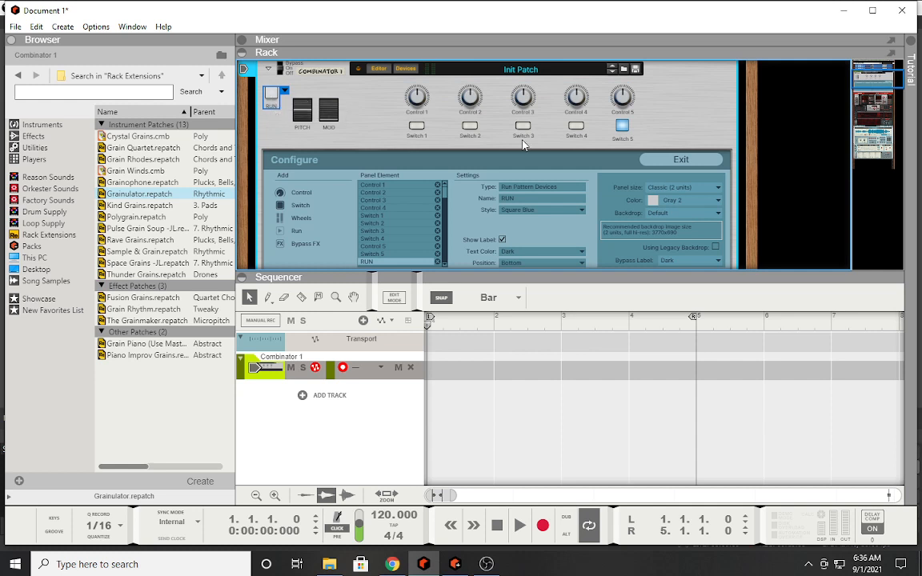
scroll(380, 176, down, 2)
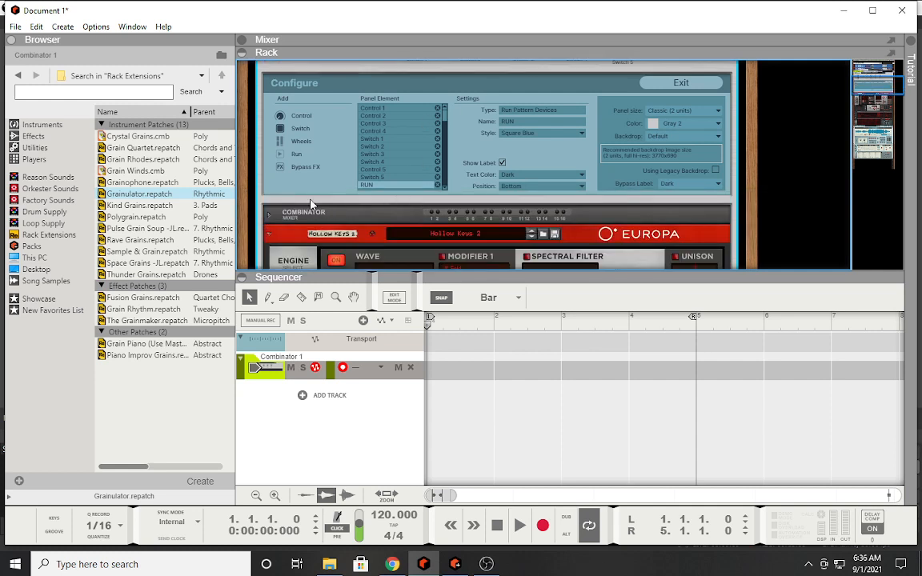
click(579, 132)
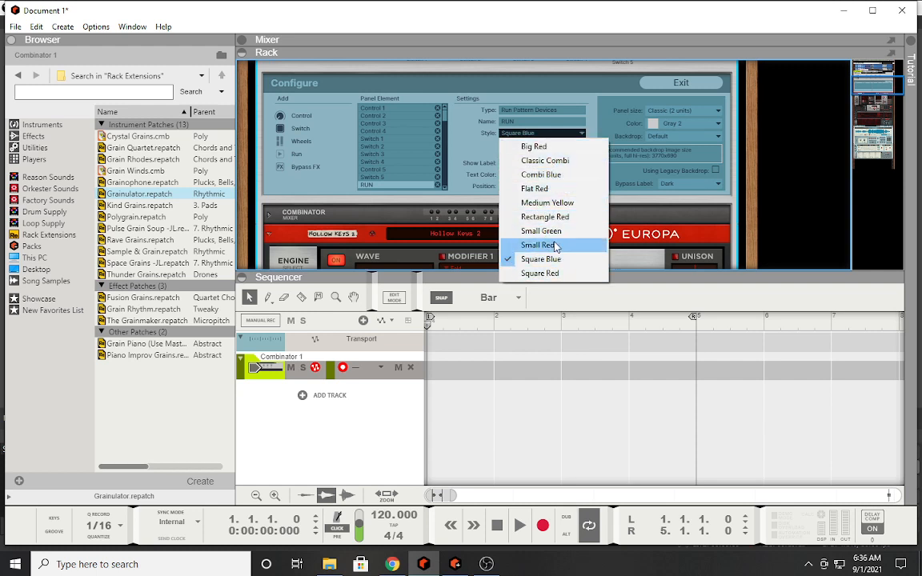
click(319, 166)
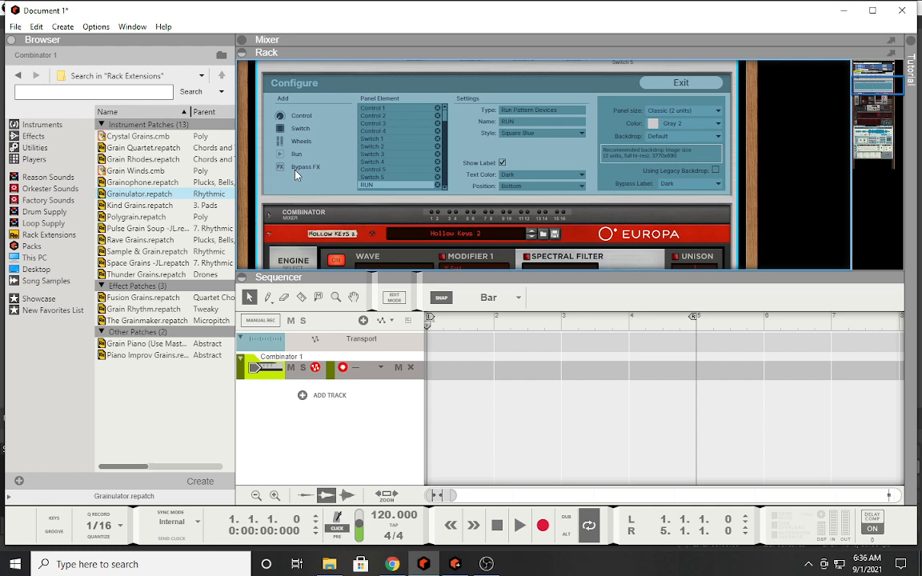
Step: Set Control 5's style to the oversized Vintage XXL knob
scroll(294, 170, up, 2)
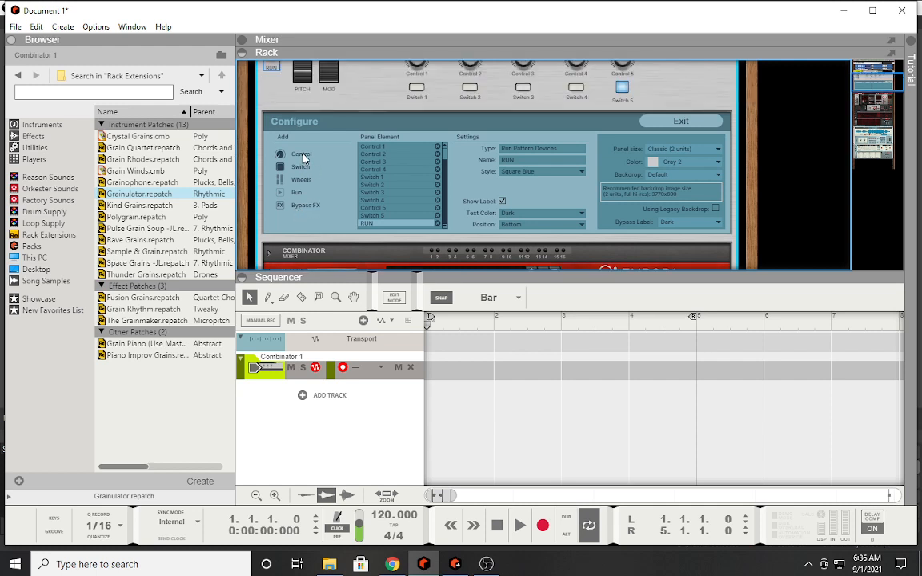
scroll(480, 160, up, 4)
click(622, 147)
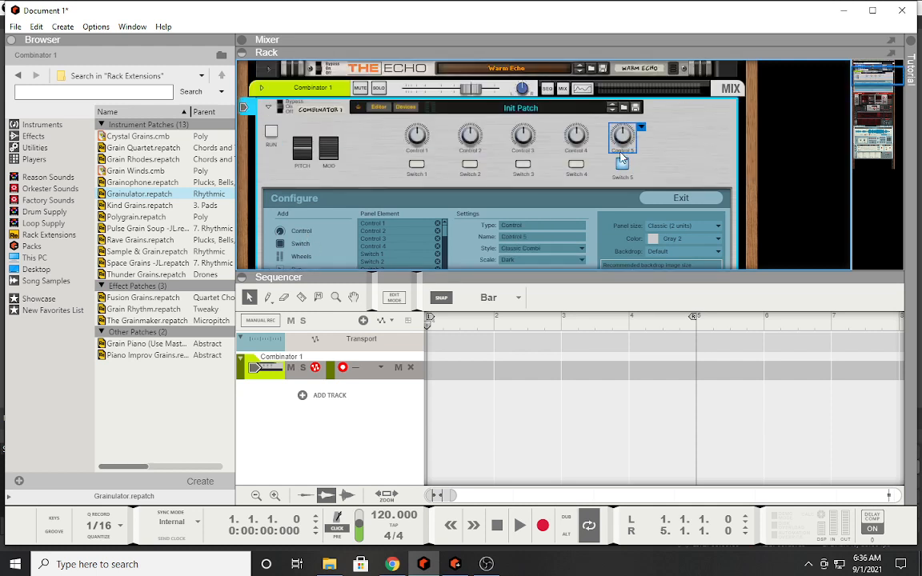
scroll(560, 200, down, 2)
click(565, 211)
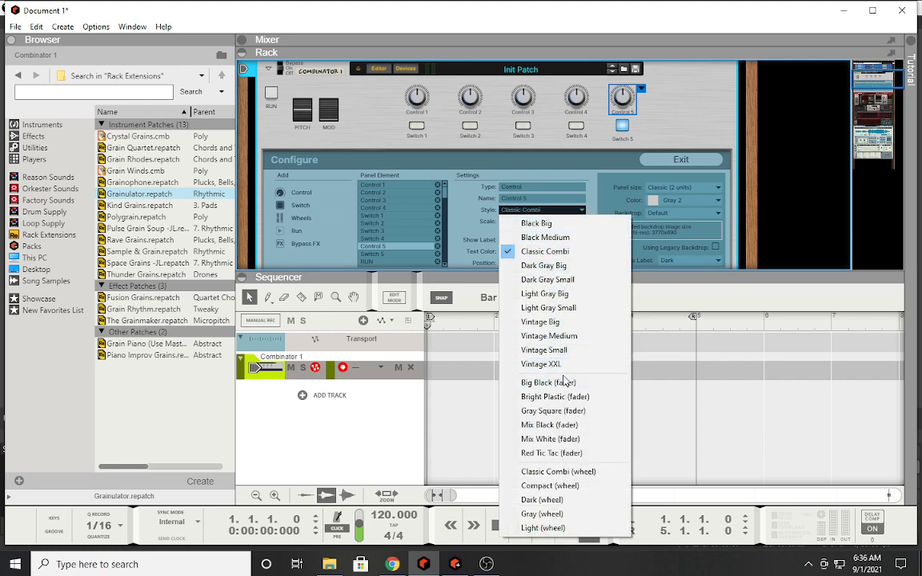
click(560, 365)
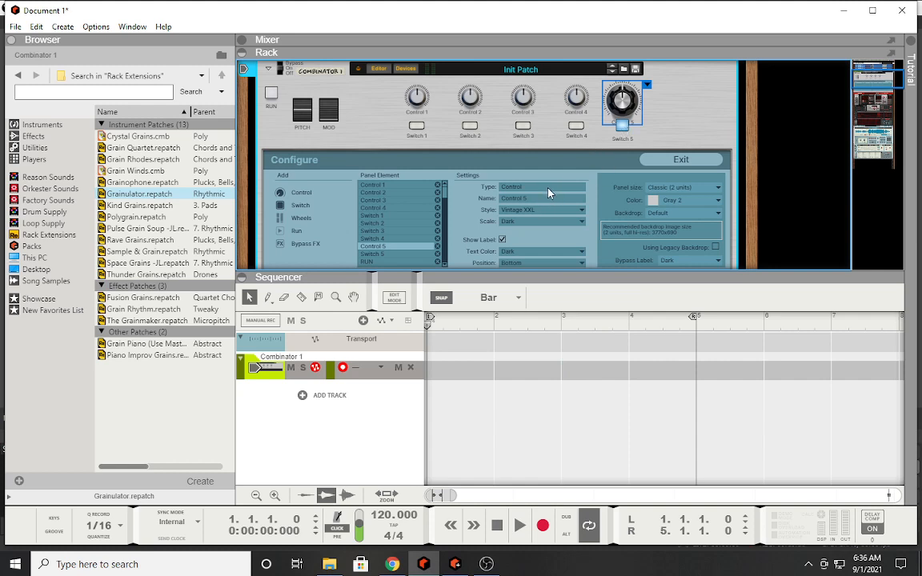
Step: Try the Black Medium and Black Big knob styles on Control 5, and restore Vintage XXL
click(551, 210)
click(553, 239)
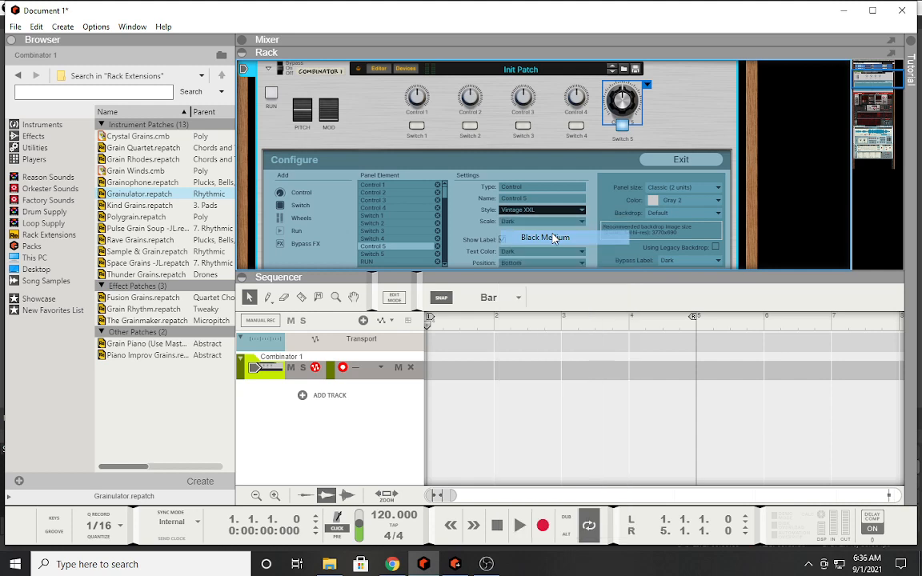
click(554, 210)
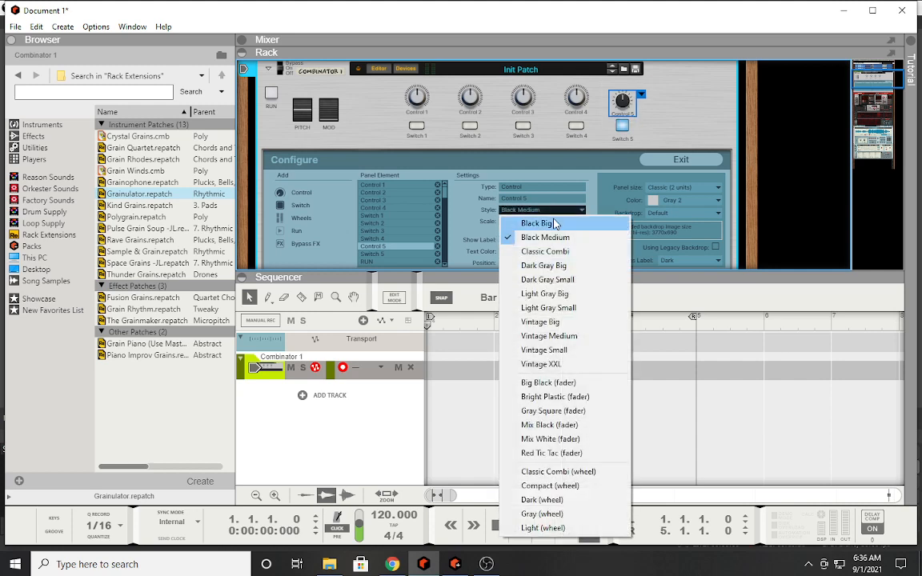
click(552, 223)
click(559, 212)
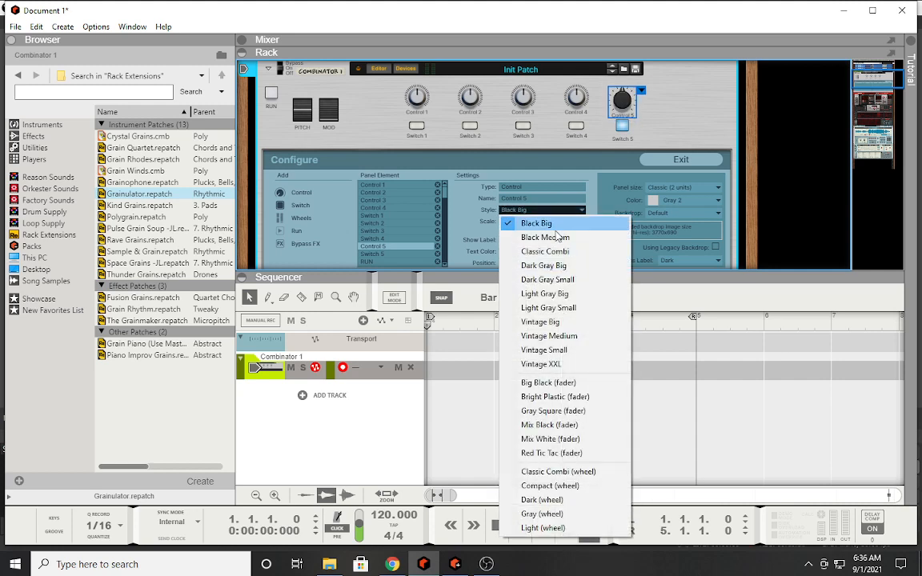
click(559, 366)
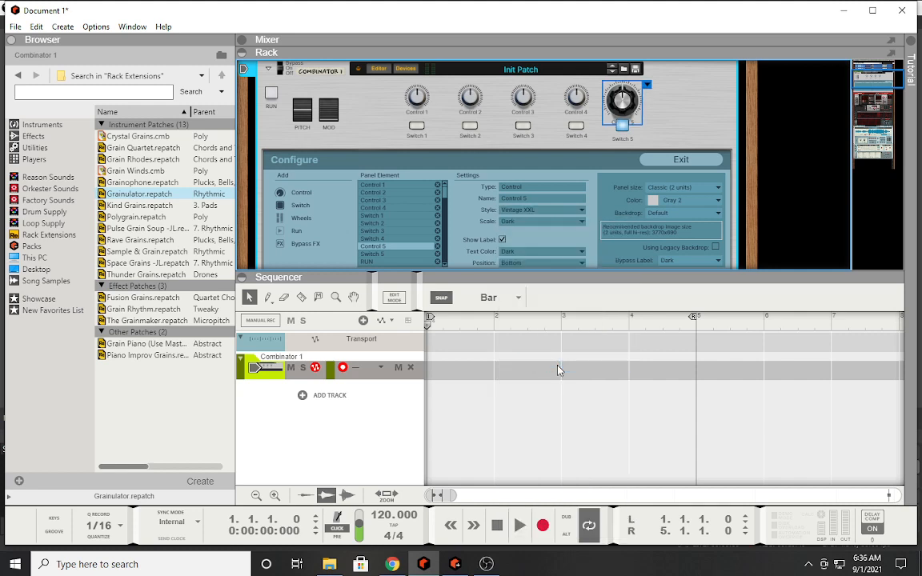
Step: Try the Big Black (fader) style on Control 5, and change it to Classic Combi (wheel)
click(549, 210)
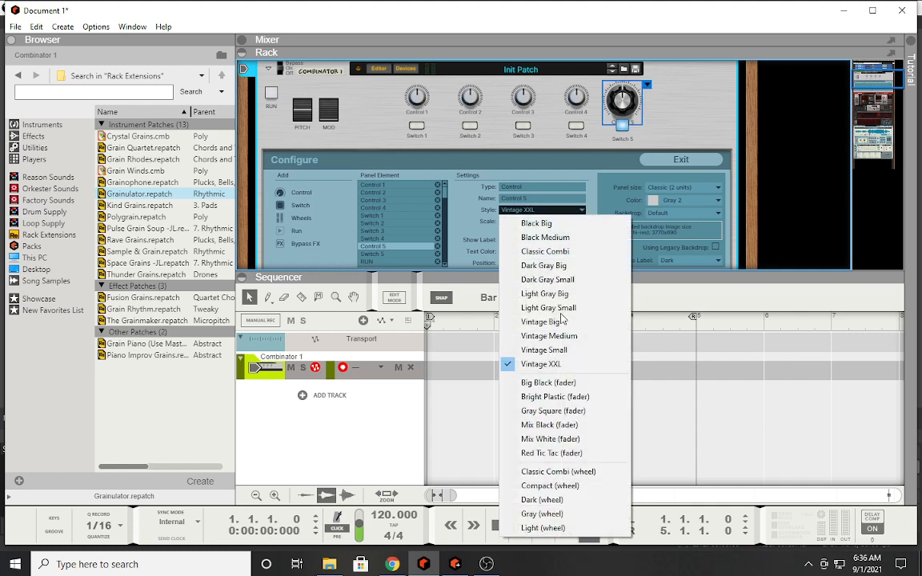
click(564, 383)
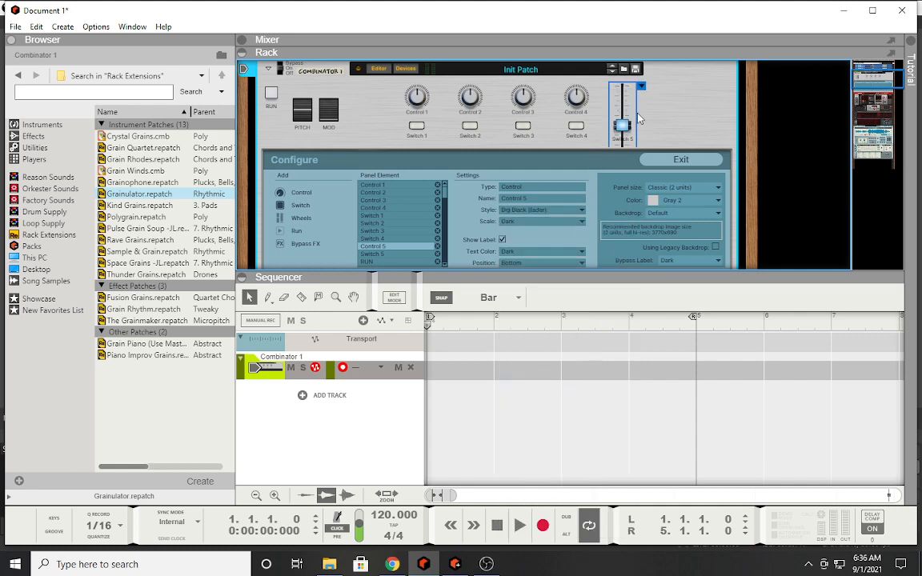
click(641, 86)
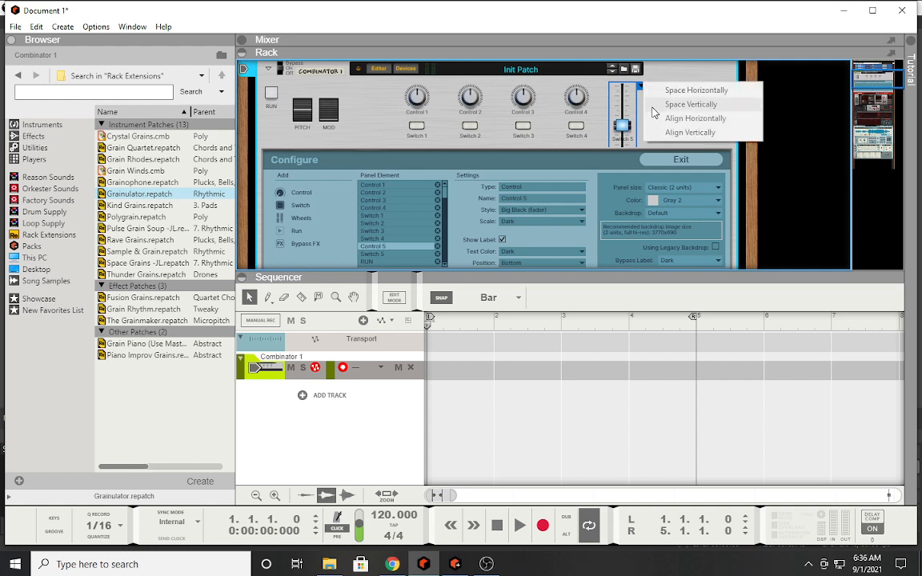
click(542, 211)
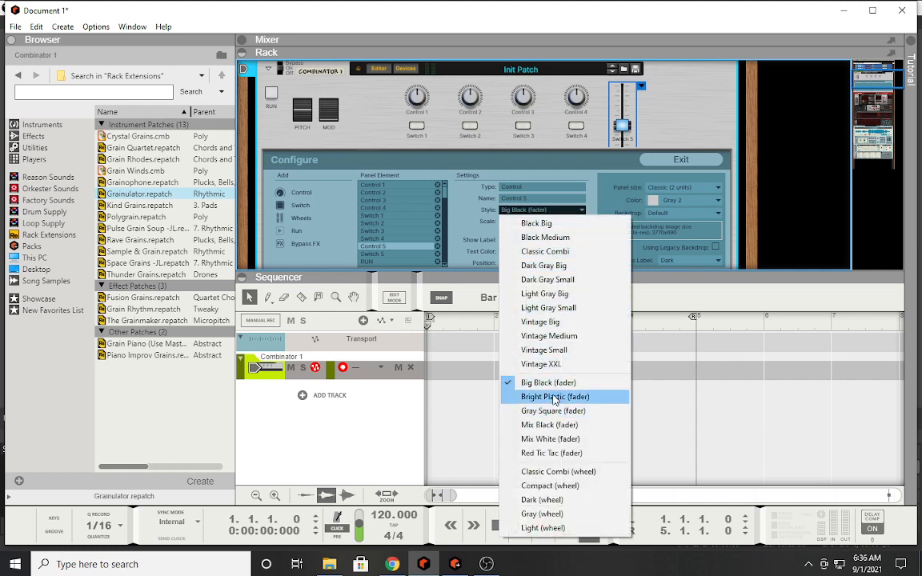
click(552, 471)
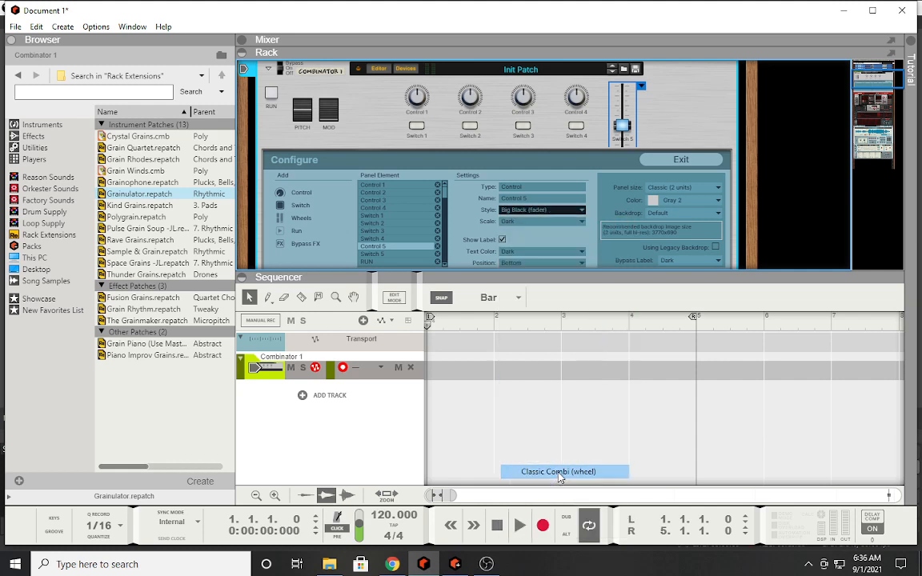
Step: Set Control 5's style to Vintage Big and move the knob up above Switch 5, in line with the other knobs
click(573, 211)
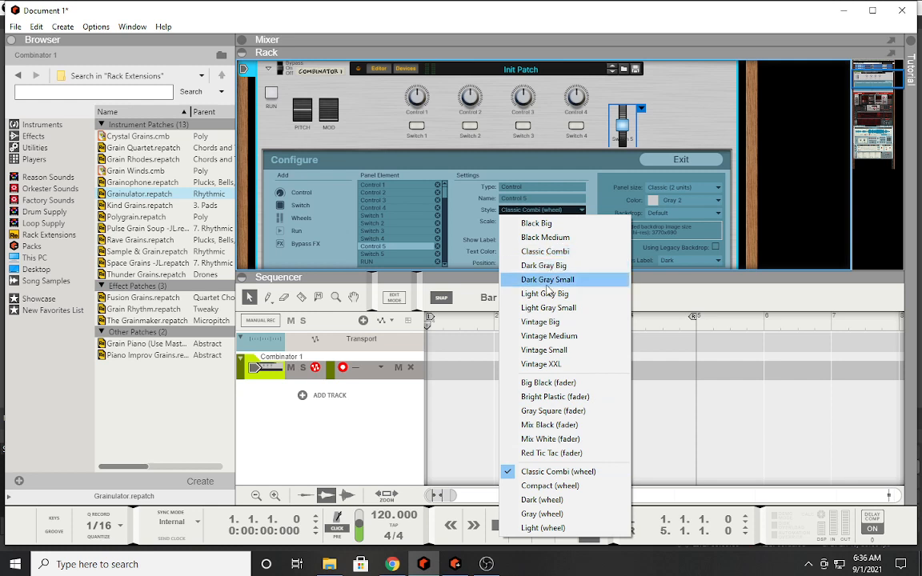
click(552, 324)
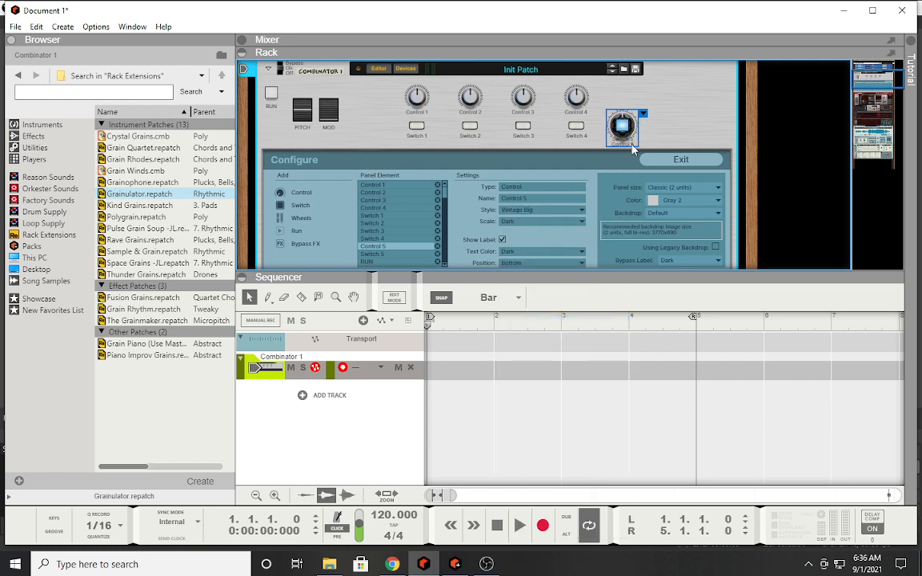
drag(632, 137, 632, 103)
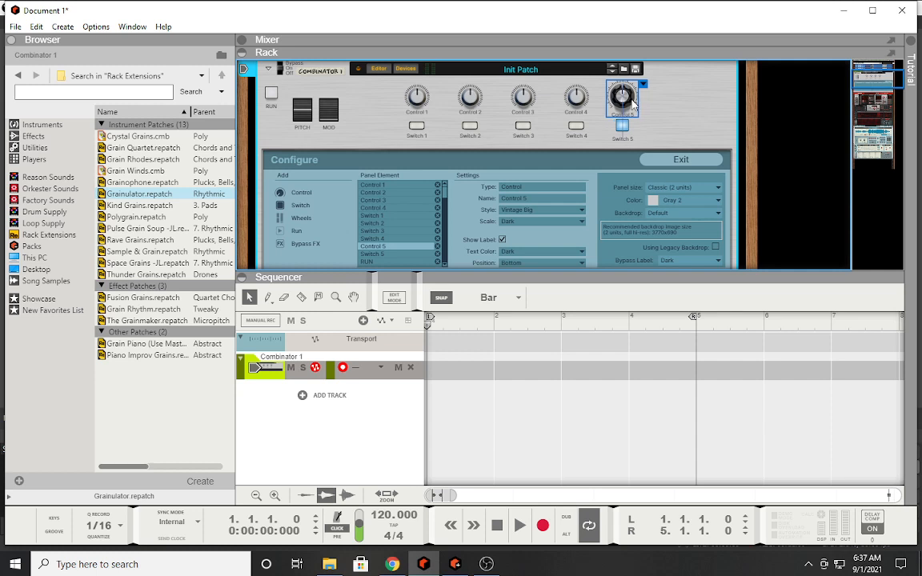
click(670, 122)
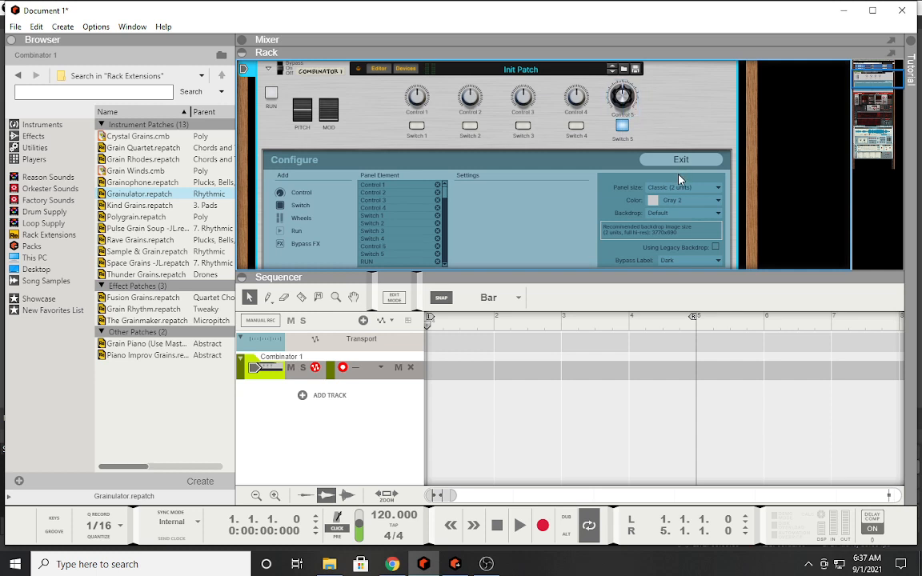
click(612, 108)
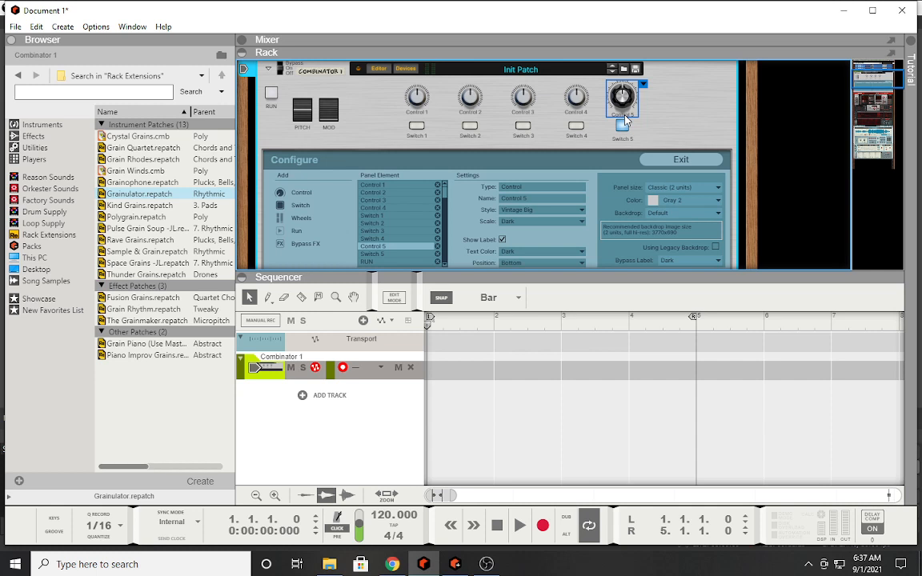
scroll(591, 112, down, 3)
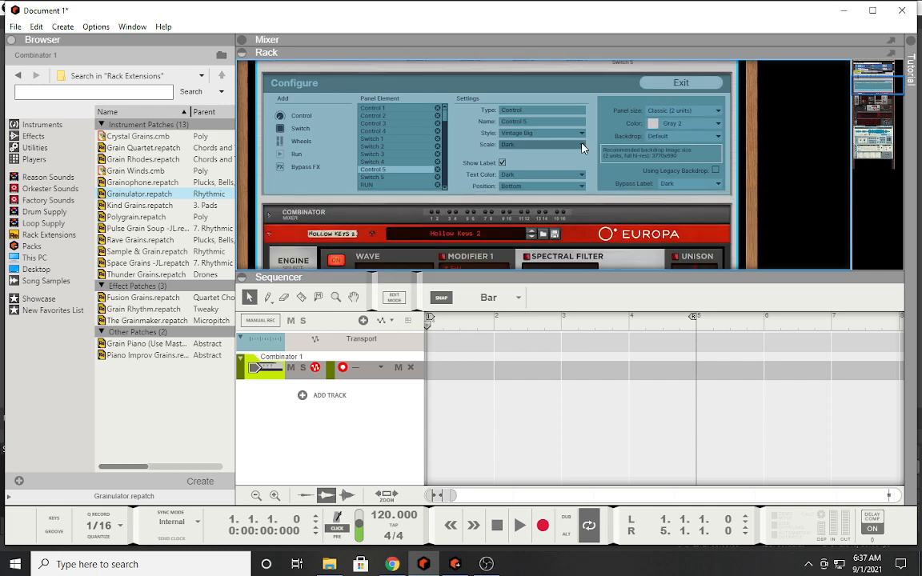
scroll(535, 161, up, 3)
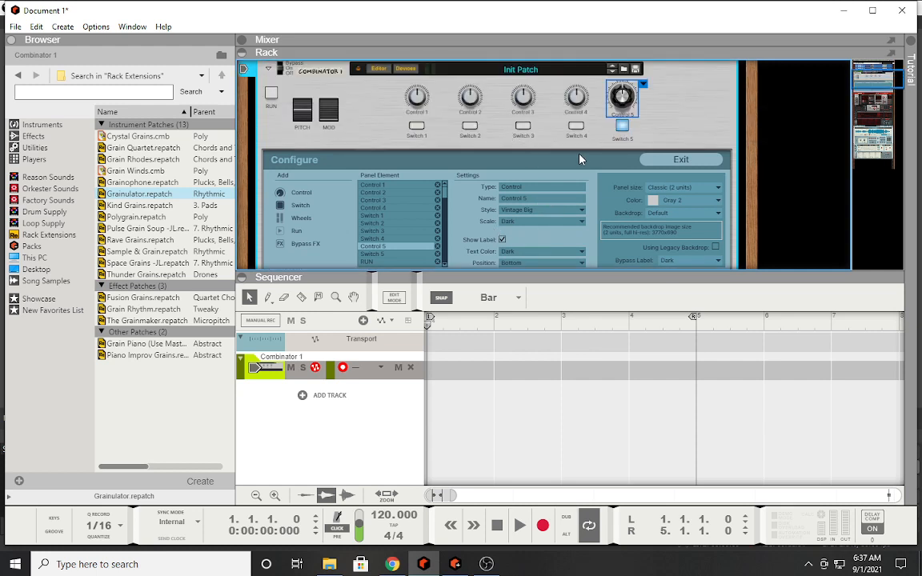
click(679, 126)
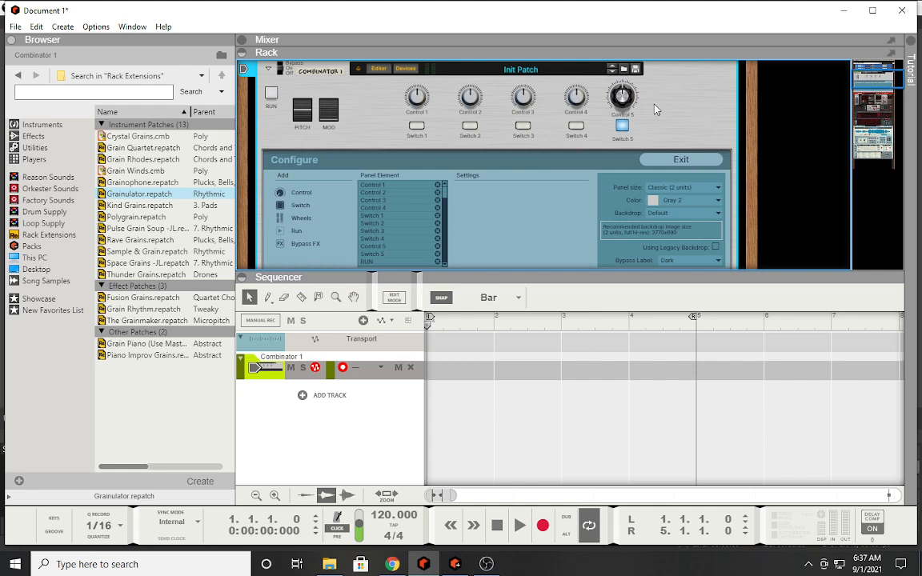
Step: Hide the Combinator's editor, show it again and reopen the panel configuration
click(378, 69)
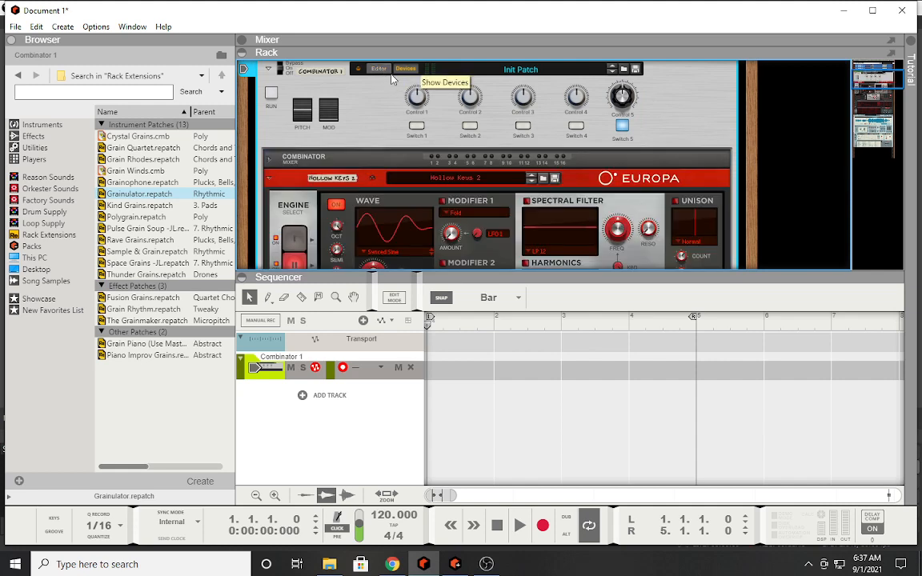
click(380, 72)
click(676, 162)
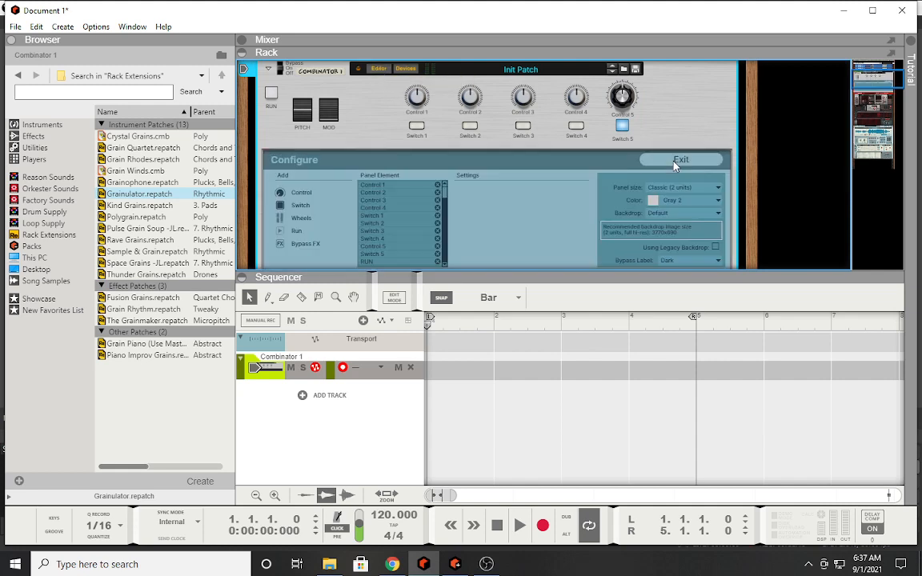
Step: Try Orange and Brown 1 as the Combinator's panel color
scroll(676, 164, down, 2)
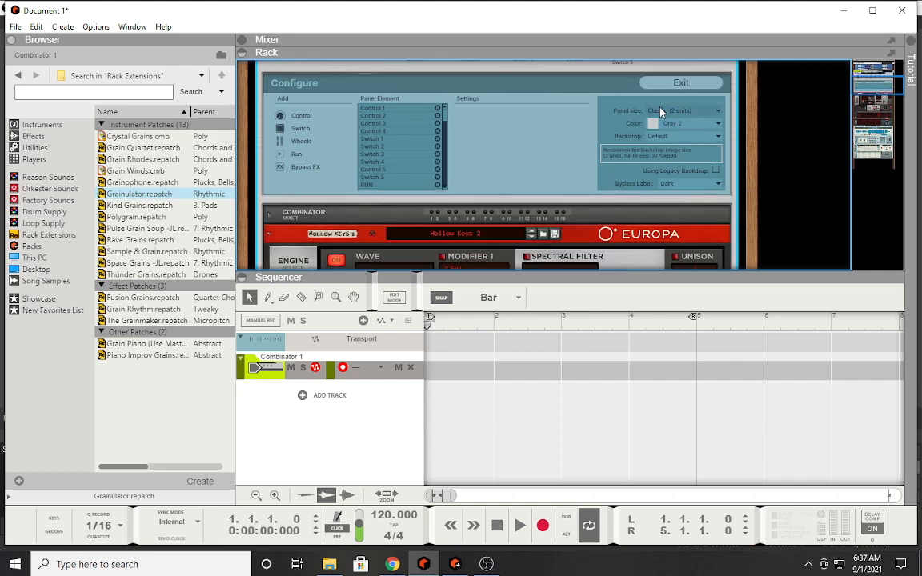
click(692, 125)
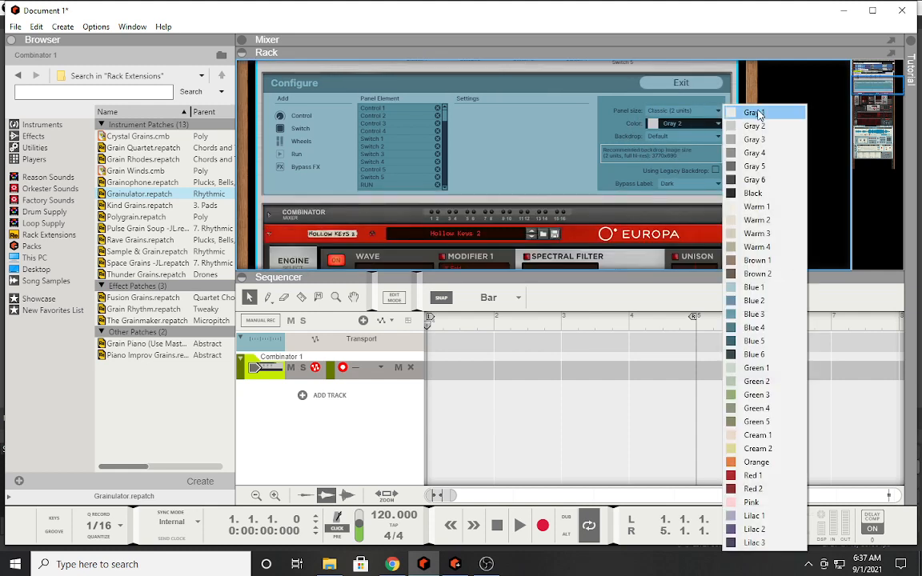
click(753, 464)
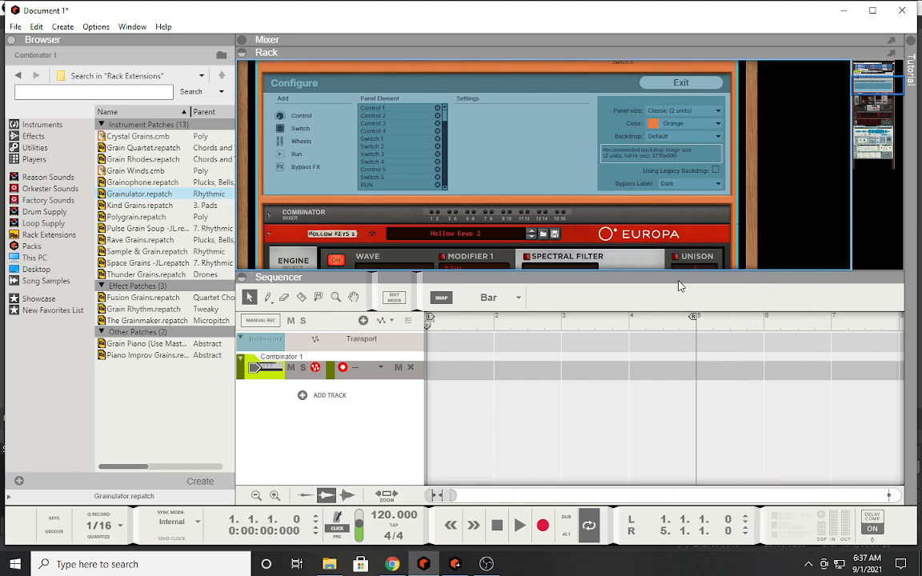
scroll(656, 158, up, 2)
click(672, 201)
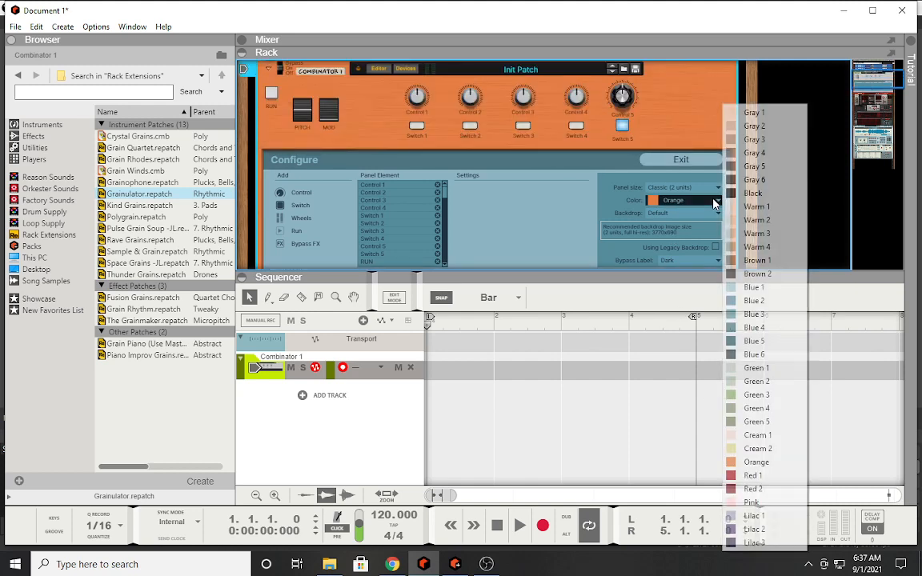
click(755, 262)
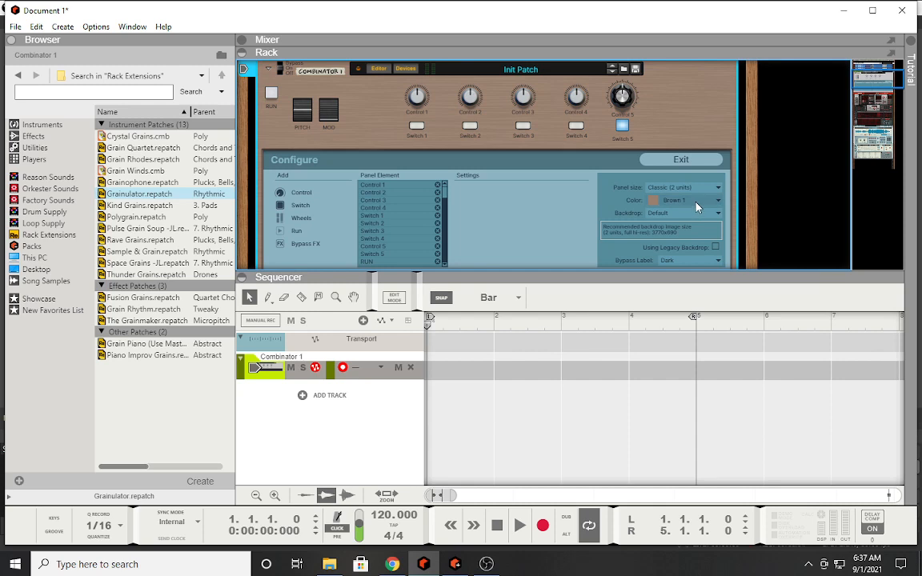
Step: Set the Combinator's panel color to Blue 5
click(693, 200)
click(745, 342)
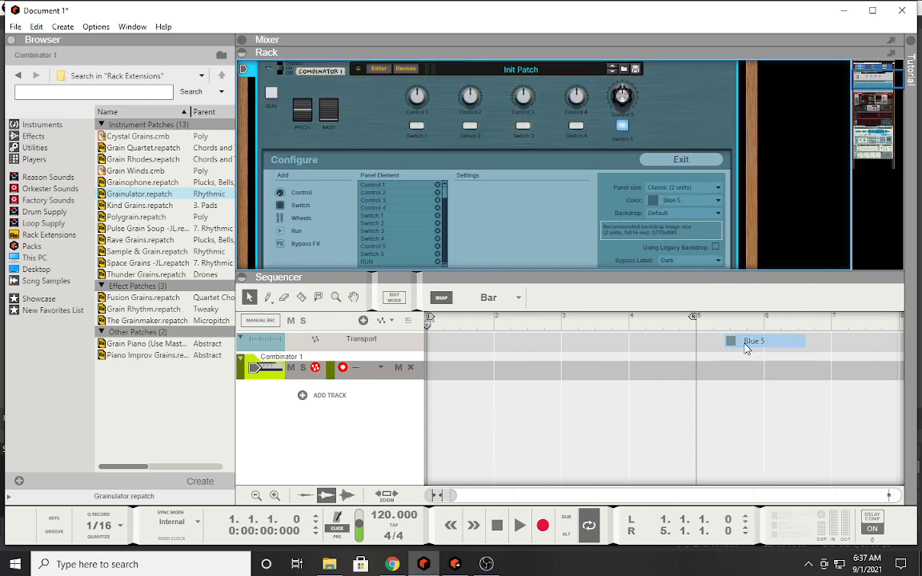
click(692, 200)
click(565, 242)
Step: Turn on the legacy backdrop option for the Combinator panel, inspect the panel, and turn the option off again
scroll(714, 245, down, 1)
click(715, 210)
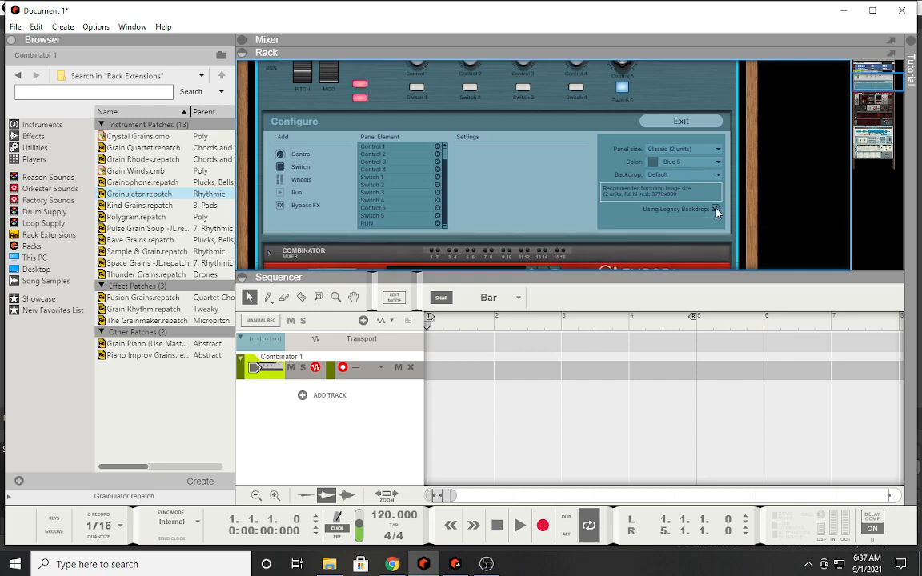
scroll(432, 192, up, 3)
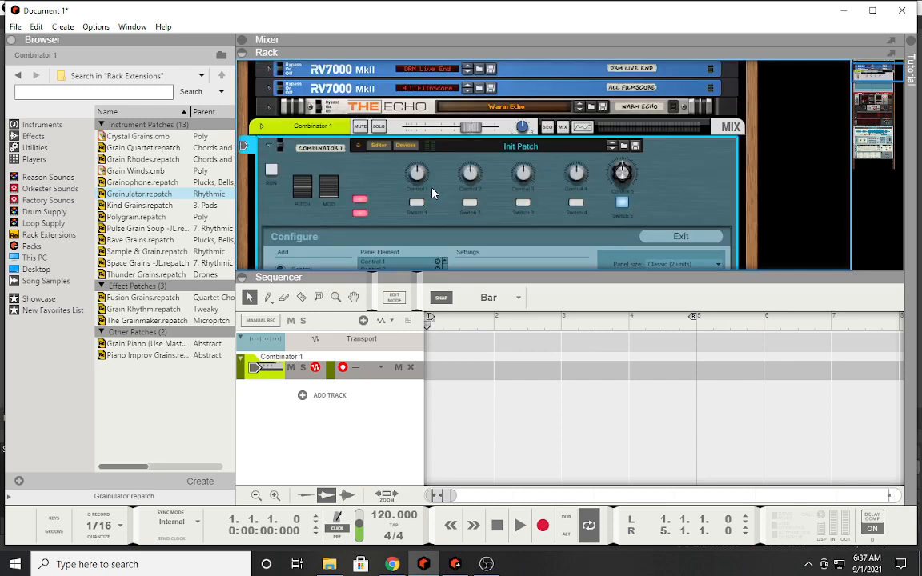
scroll(534, 227, down, 2)
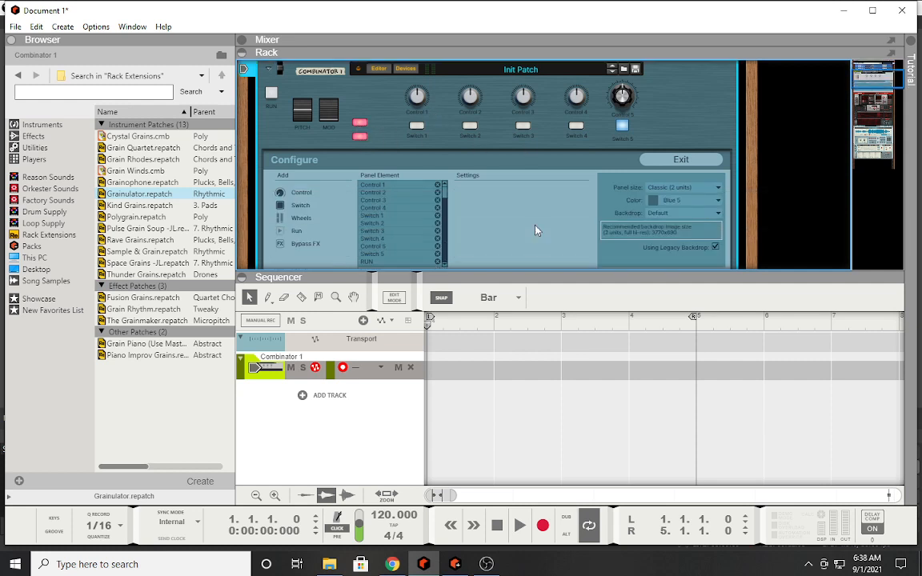
click(715, 247)
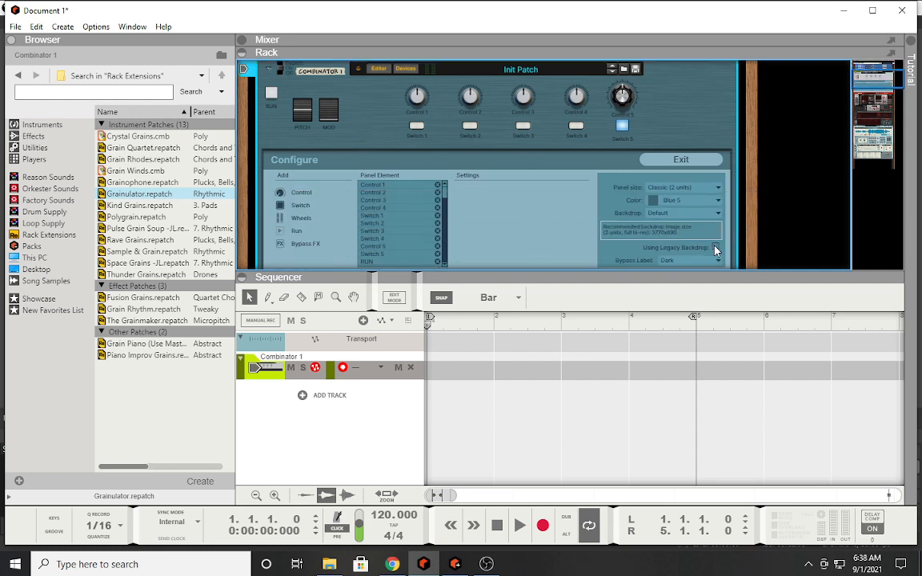
Step: Try the Light and Off settings for the bypass label, and restore Dark
scroll(562, 232, down, 2)
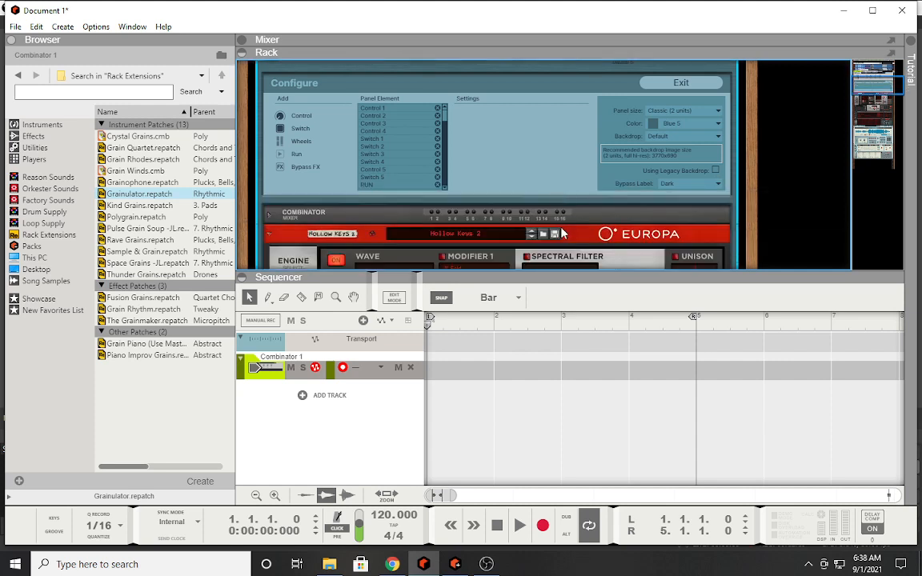
click(702, 187)
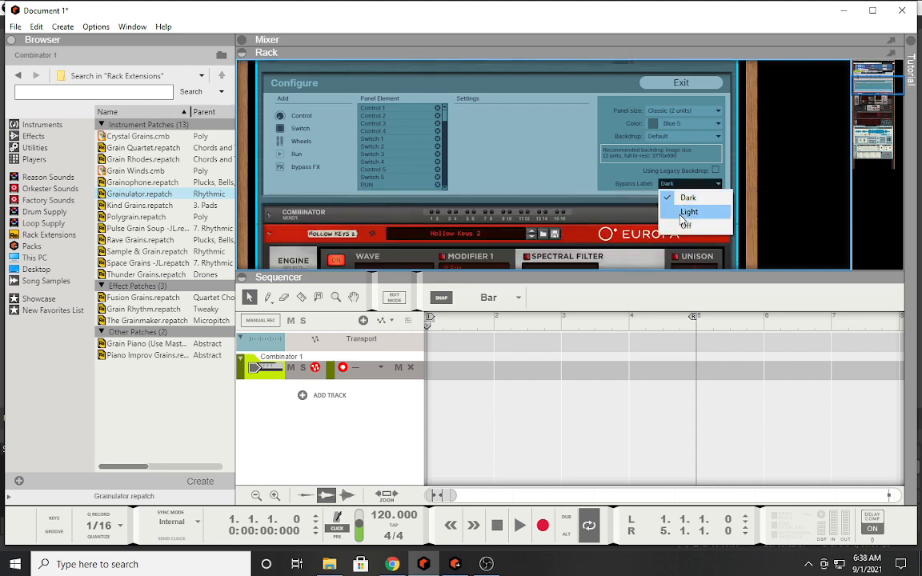
click(687, 211)
click(706, 184)
click(680, 226)
scroll(608, 188, up, 3)
scroll(608, 194, down, 3)
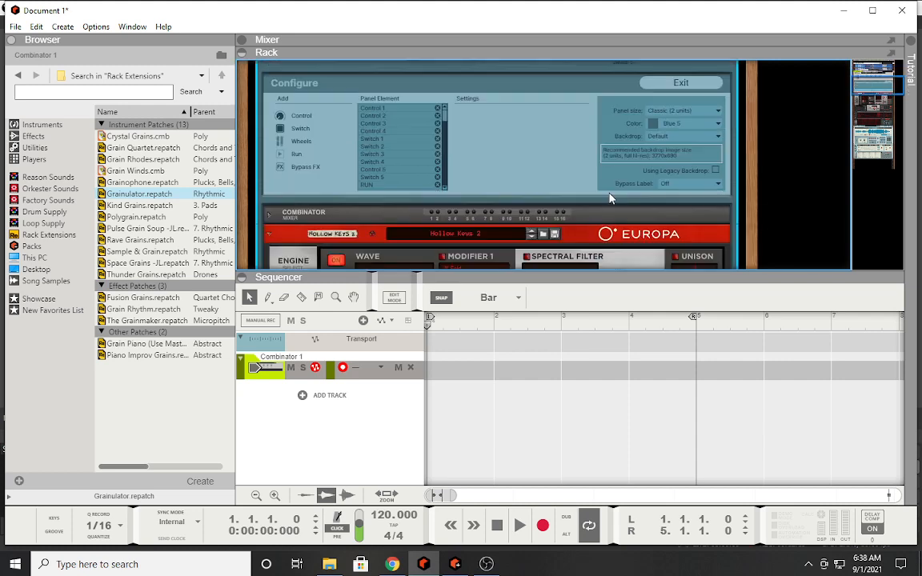
click(680, 183)
click(676, 198)
scroll(559, 164, up, 3)
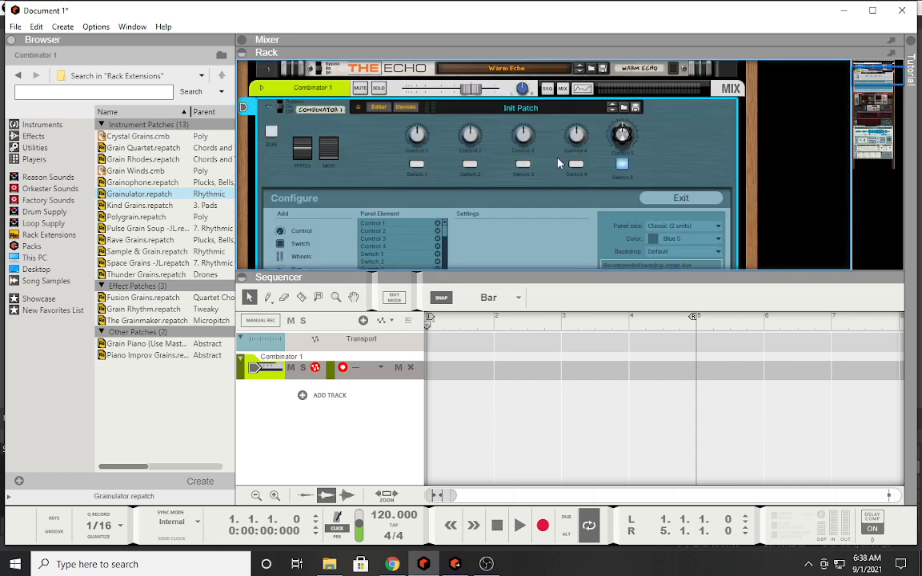
scroll(558, 164, down, 1)
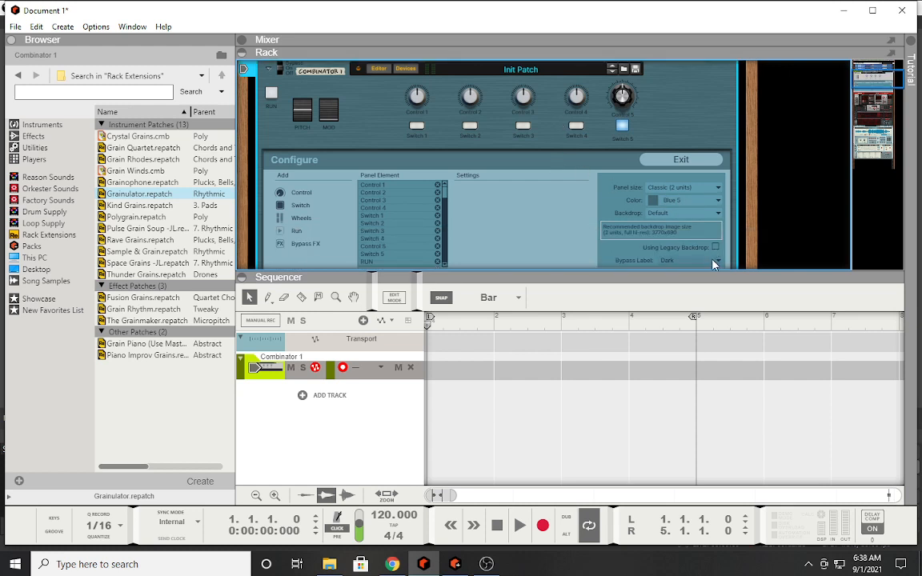
Step: Load the Hardware vs Software image from the Pictures folder as the Combinator's backdrop
scroll(679, 236, down, 2)
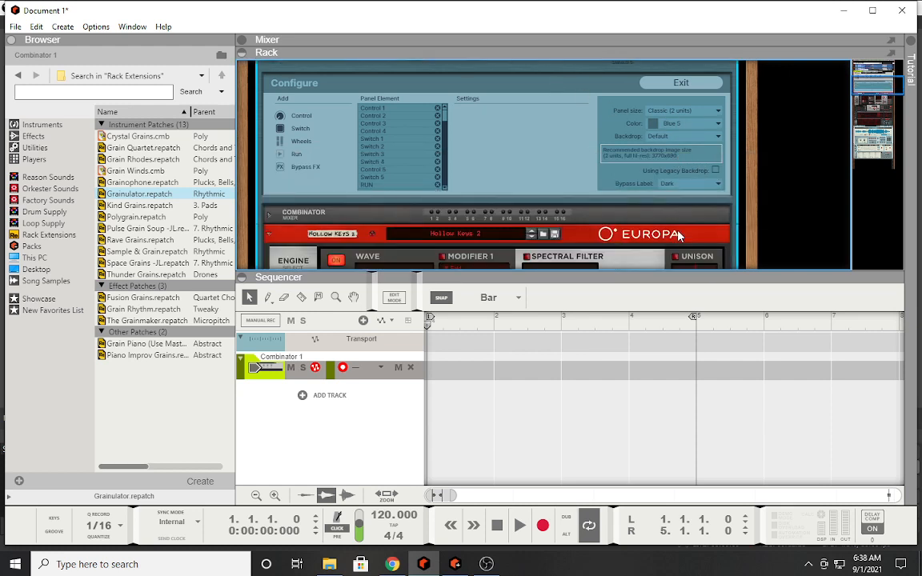
click(704, 136)
click(697, 180)
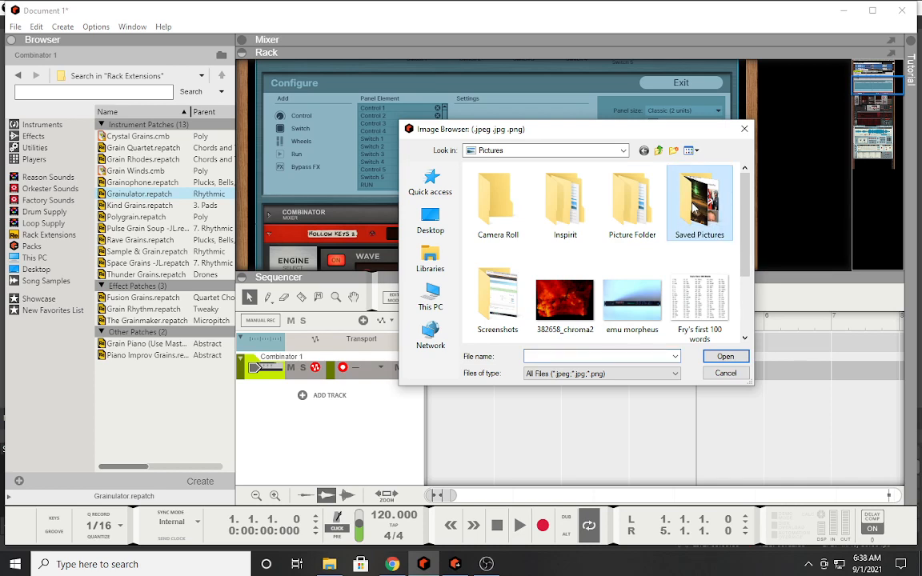
scroll(584, 311, down, 1)
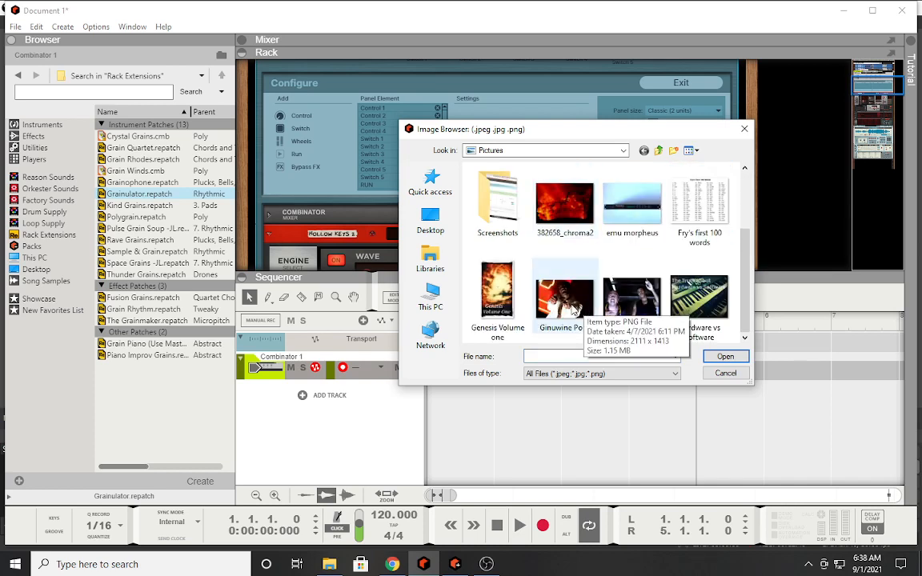
double_click(703, 307)
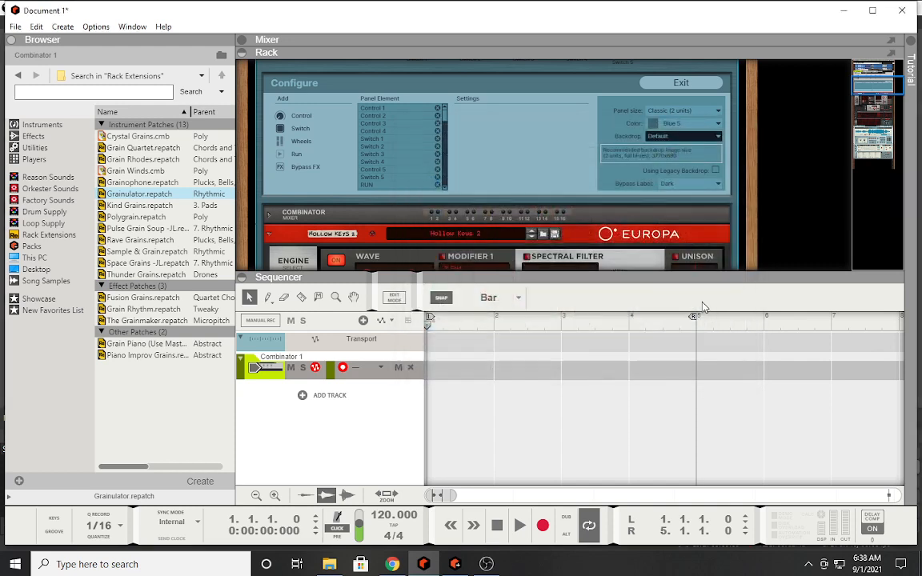
scroll(646, 205, up, 2)
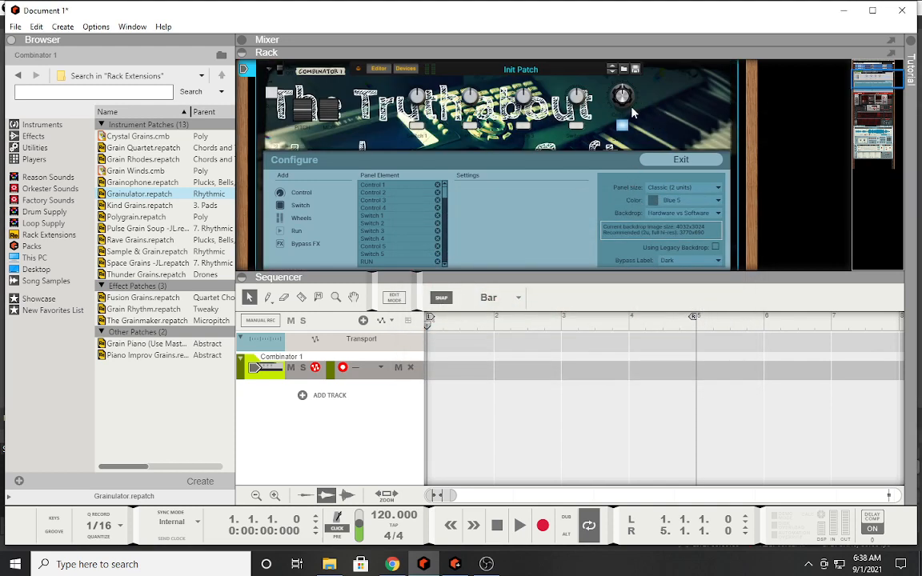
scroll(570, 103, up, 2)
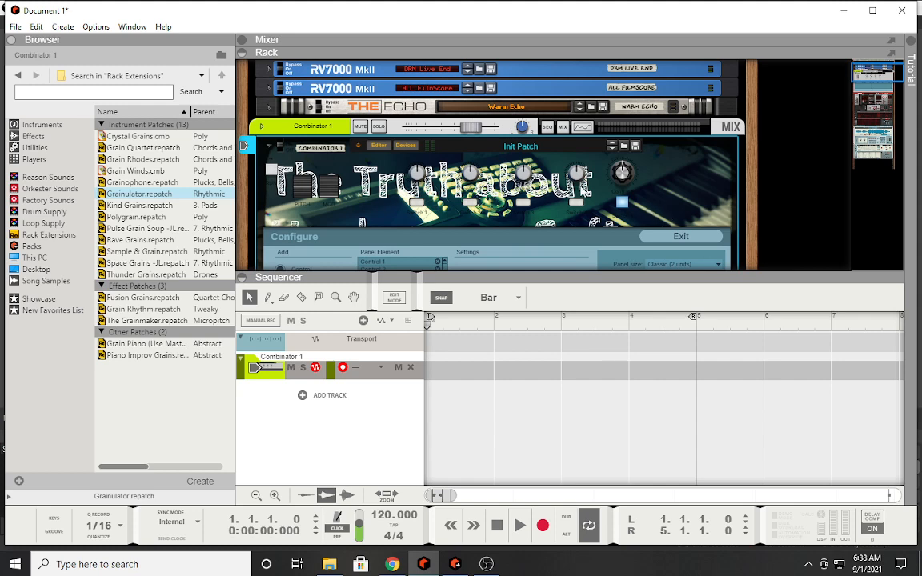
Step: Set the Combinator's panel size to Bigger (5 units) and look over the enlarged backdrop
scroll(664, 226, down, 2)
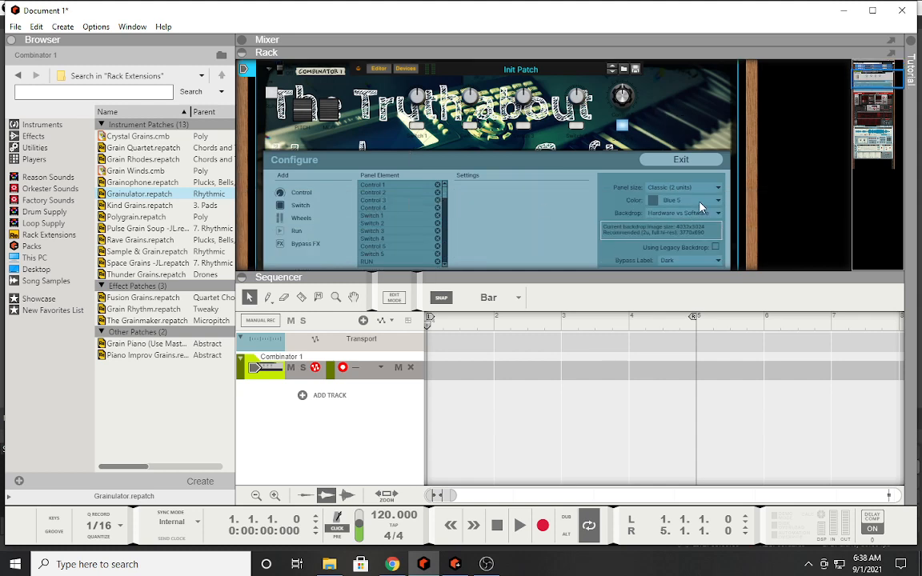
click(715, 187)
click(693, 258)
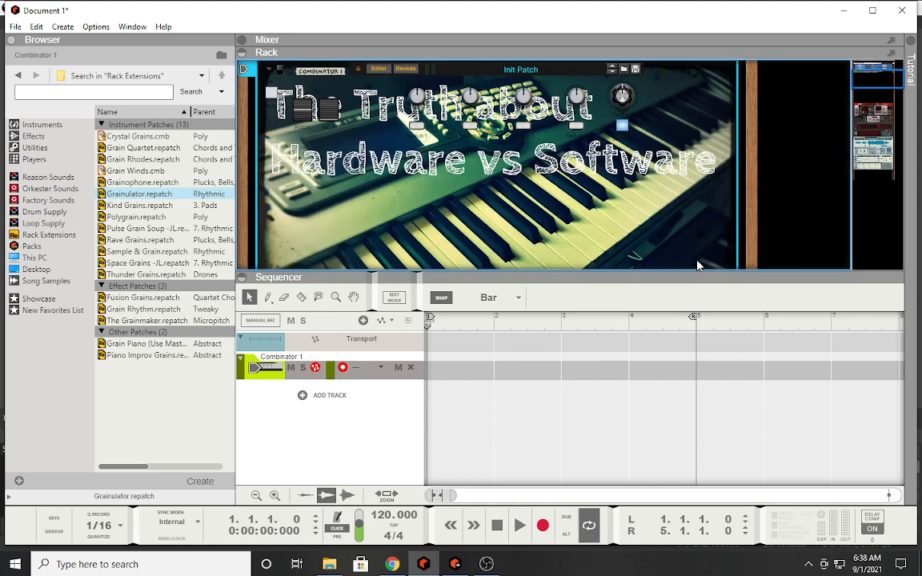
scroll(617, 163, down, 3)
scroll(617, 163, up, 3)
scroll(687, 187, up, 3)
scroll(687, 187, down, 4)
scroll(687, 187, down, 2)
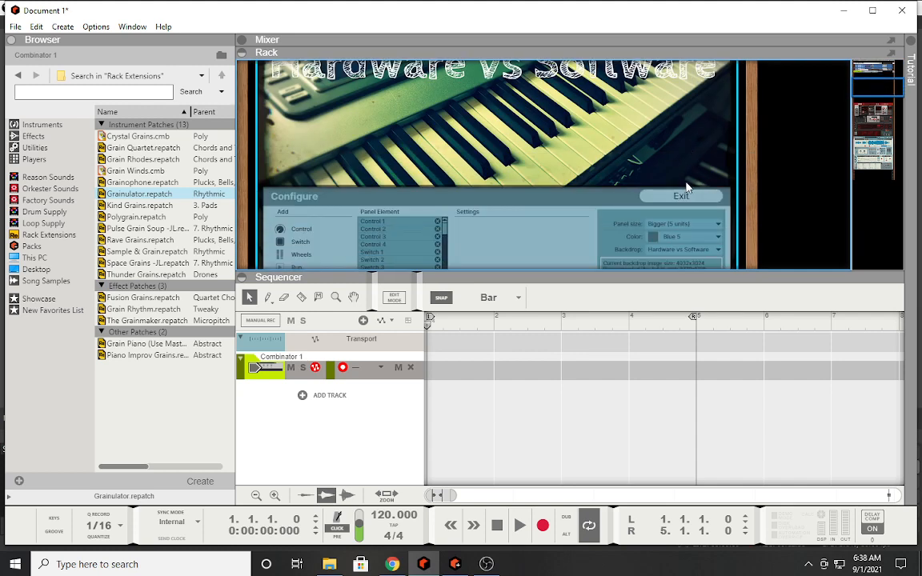
scroll(700, 204, down, 2)
scroll(696, 222, down, 2)
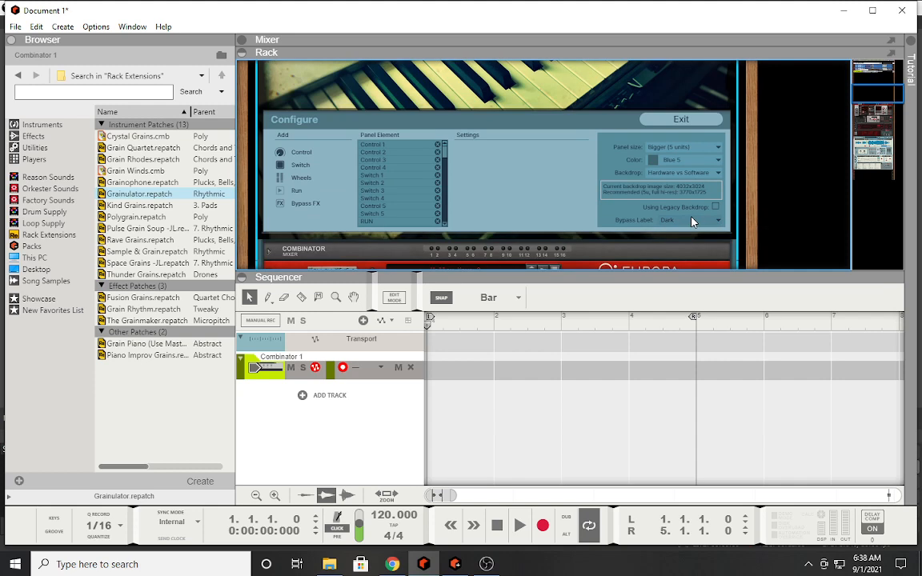
Step: Examine how the Hardware vs Software image sits behind the Combinator's knobs and check the backdrop size information in the panel settings
scroll(692, 220, up, 5)
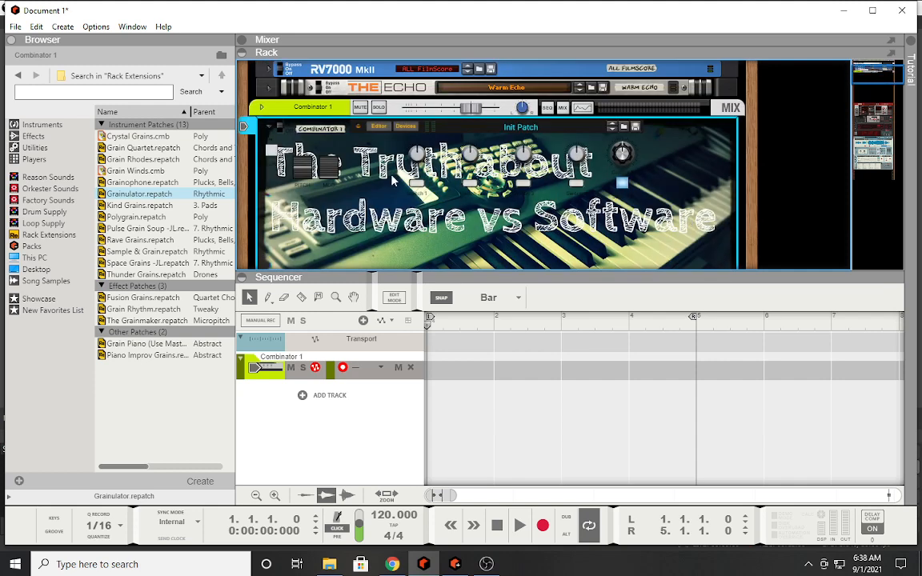
scroll(690, 224, down, 4)
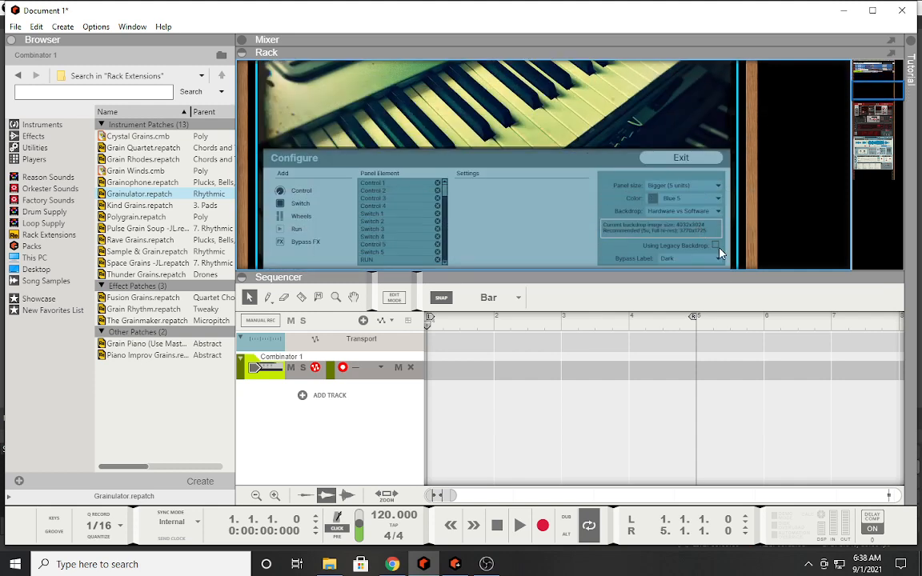
scroll(695, 232, down, 2)
scroll(640, 188, up, 2)
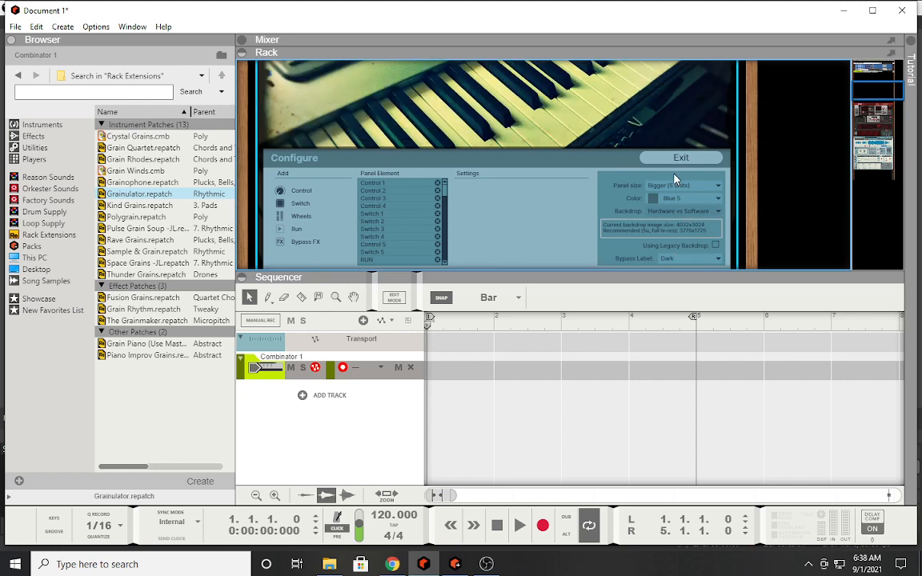
scroll(675, 176, up, 2)
scroll(628, 194, down, 2)
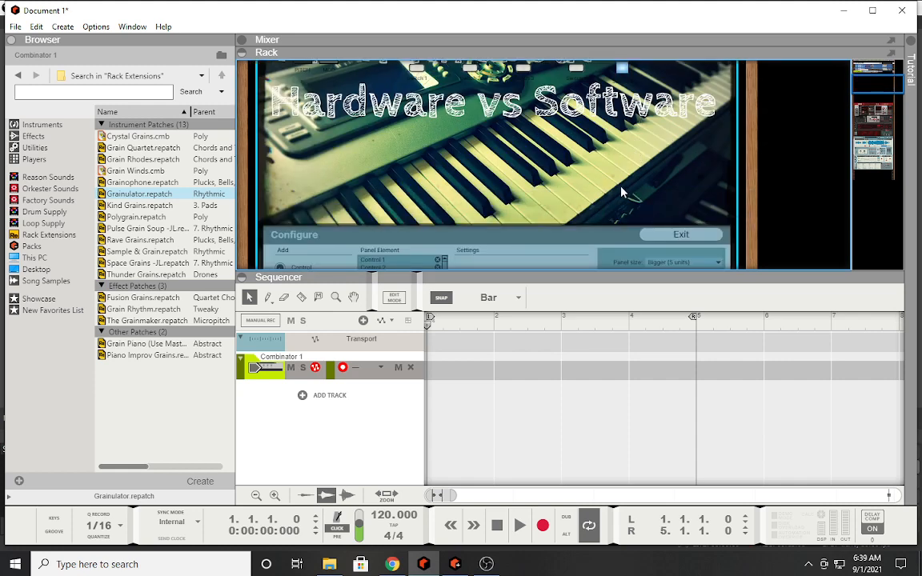
scroll(620, 192, up, 3)
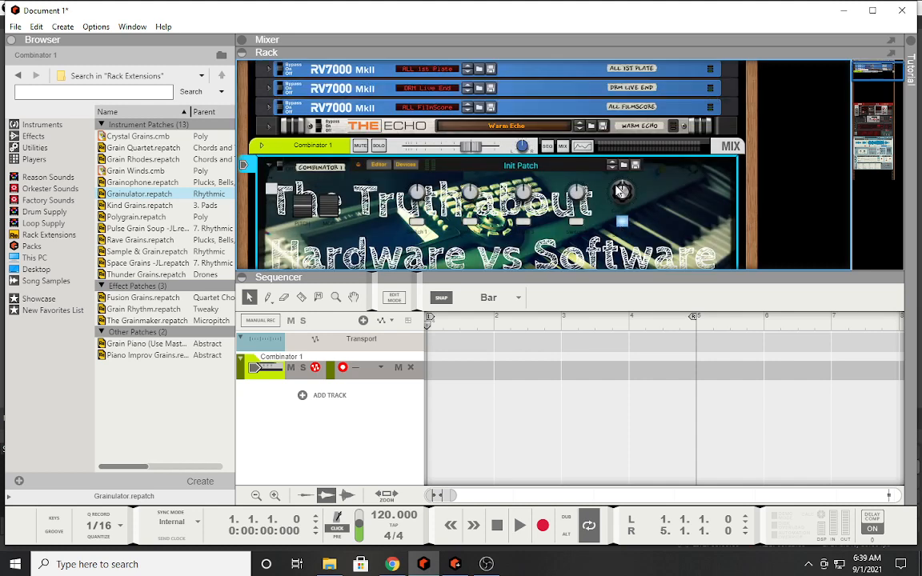
mouse_move(616, 188)
scroll(516, 228, down, 3)
scroll(518, 228, down, 3)
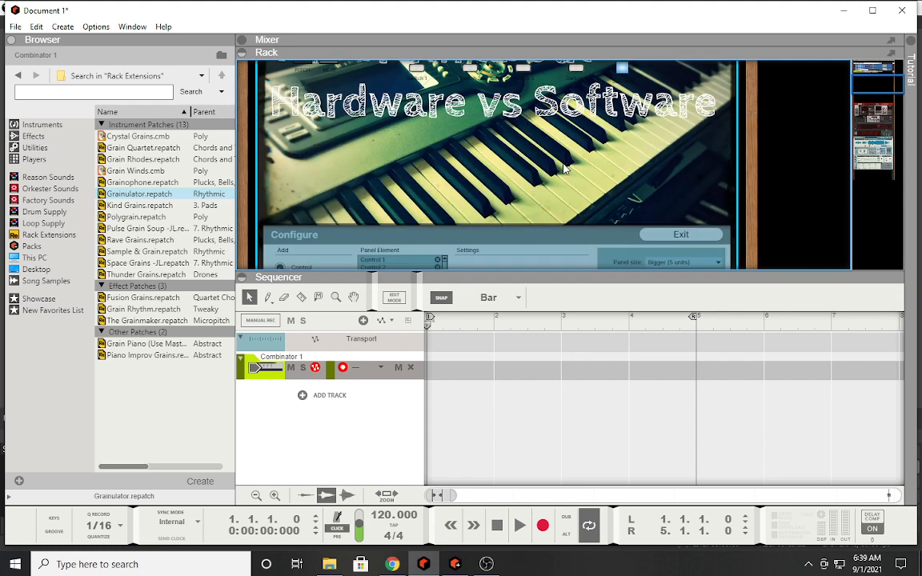
scroll(417, 181, down, 3)
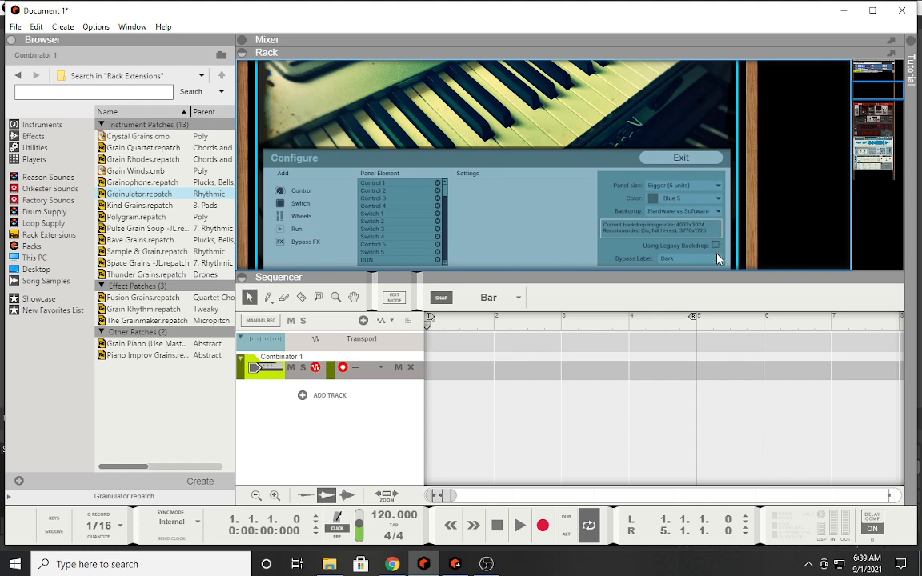
Step: Set the Combinator's backdrop to None and its panel color to Gray 2
click(715, 199)
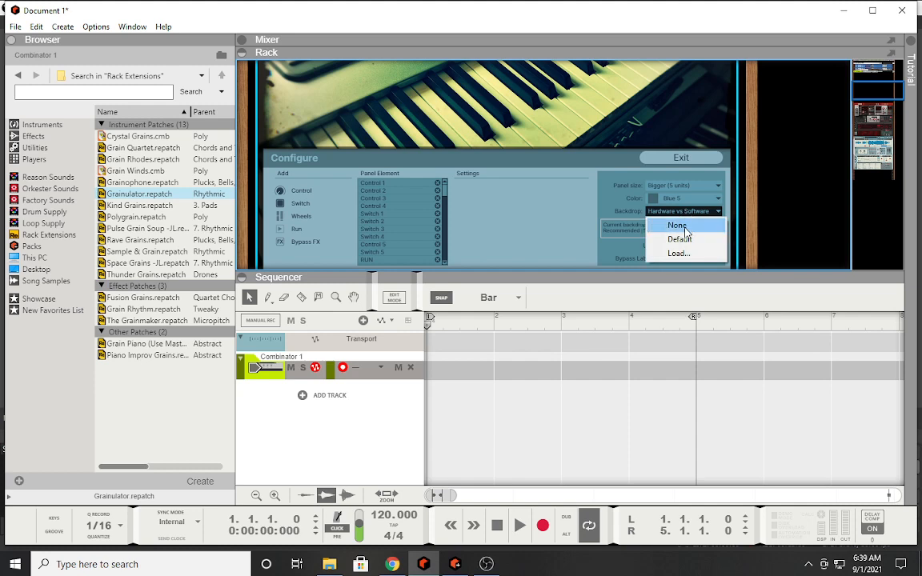
click(683, 226)
click(695, 205)
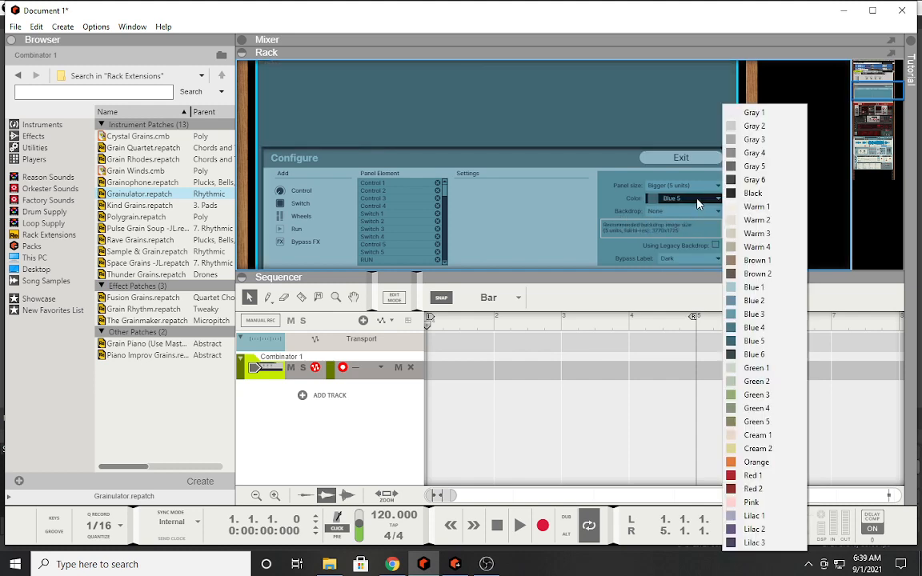
click(733, 126)
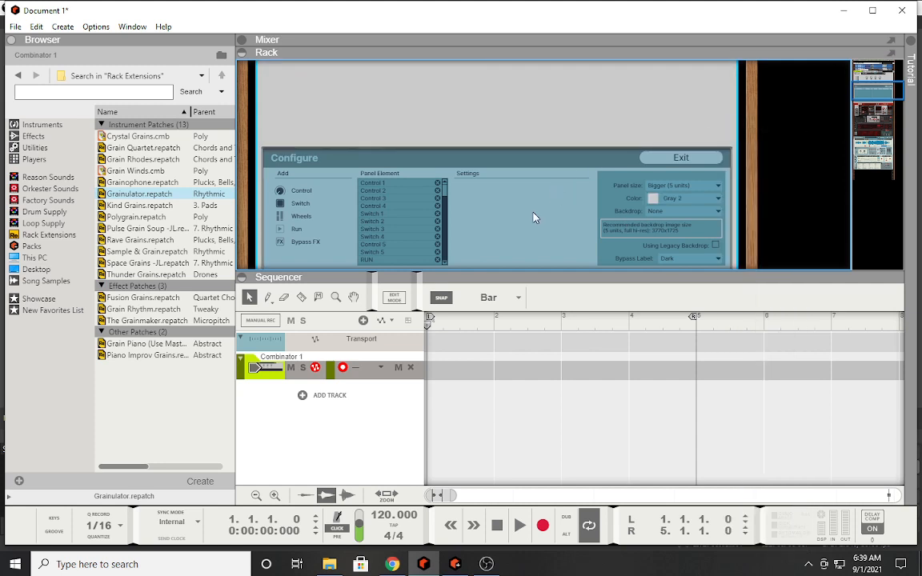
Step: Exit the panel configuration, look over the plain panel, and select Hollow Keys 2 (Europa) in the Combinator's Editor
click(676, 157)
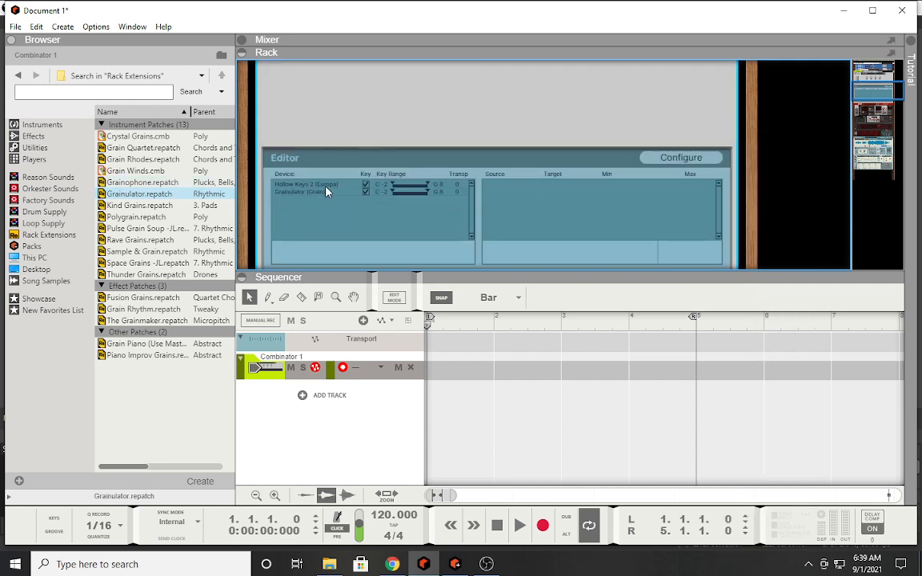
scroll(326, 192, up, 3)
scroll(325, 192, down, 2)
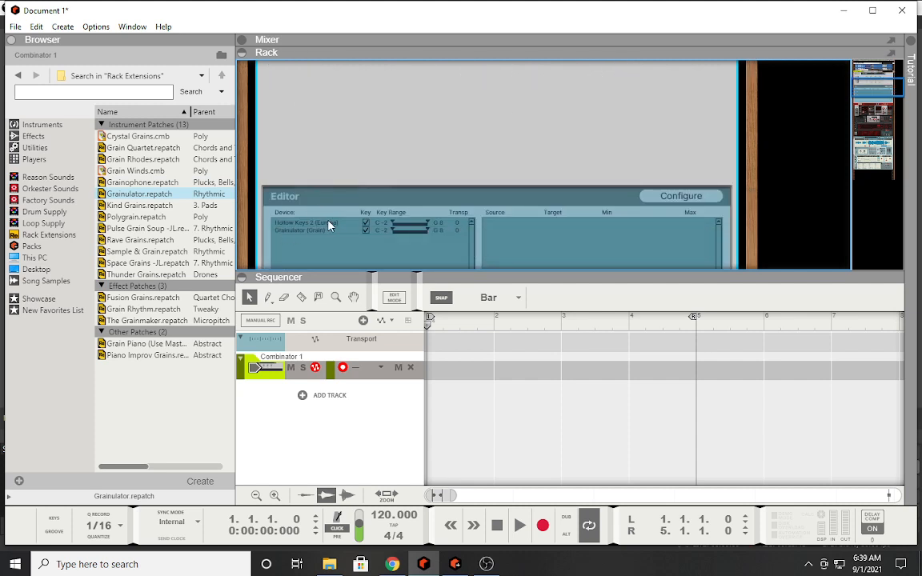
scroll(300, 147, up, 4)
scroll(300, 147, down, 1)
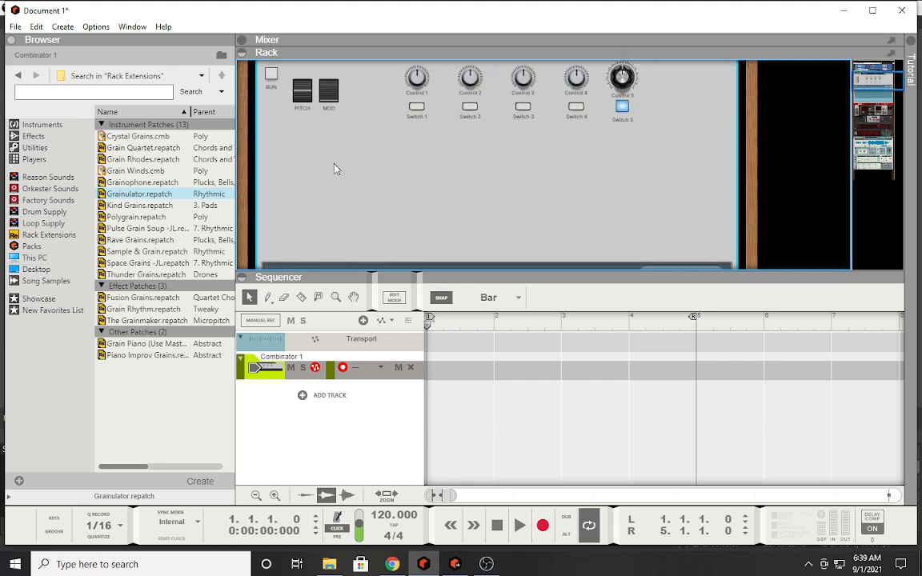
scroll(300, 147, up, 1)
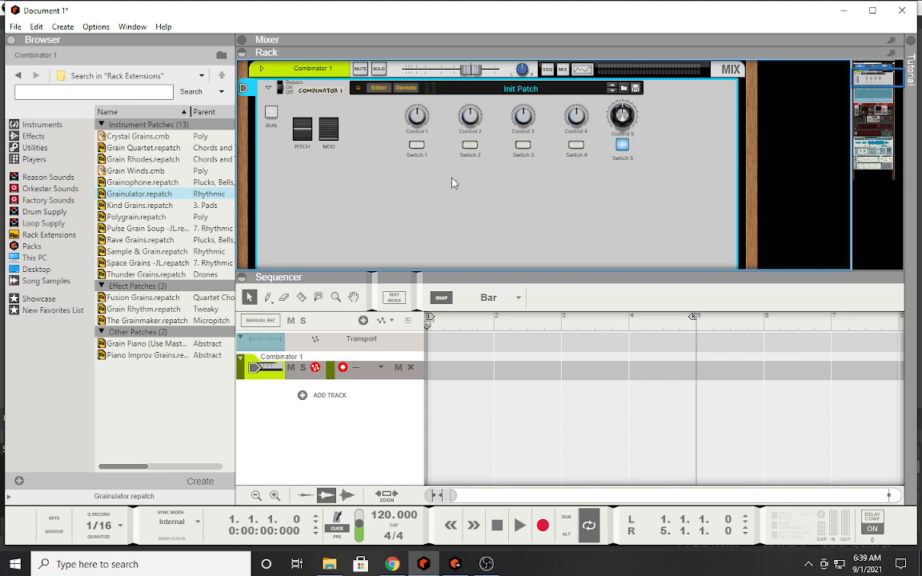
scroll(438, 185, down, 4)
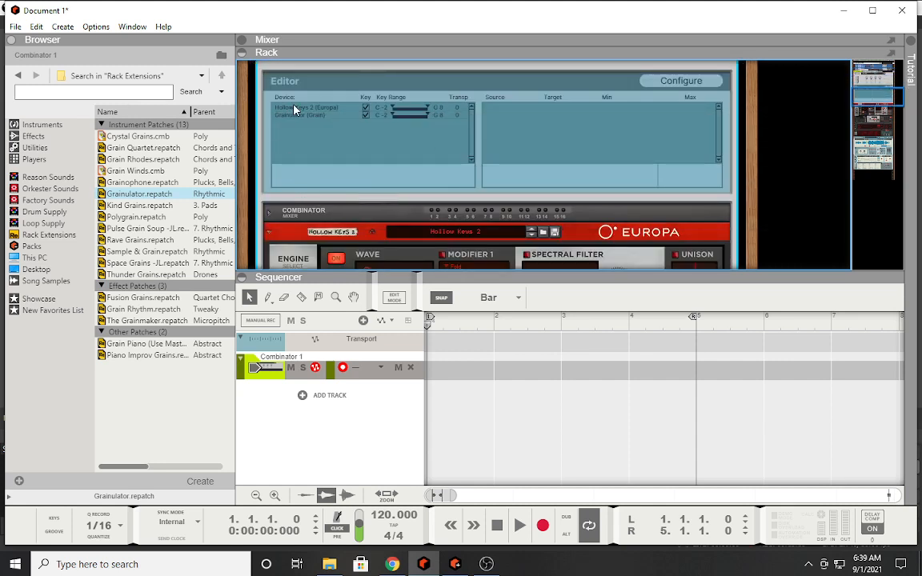
click(294, 108)
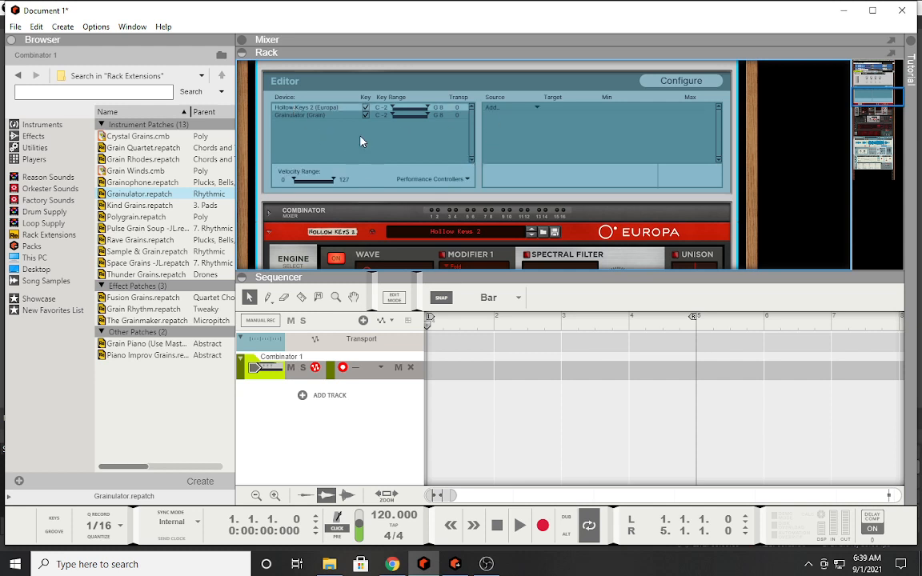
scroll(360, 141, down, 1)
scroll(359, 143, up, 2)
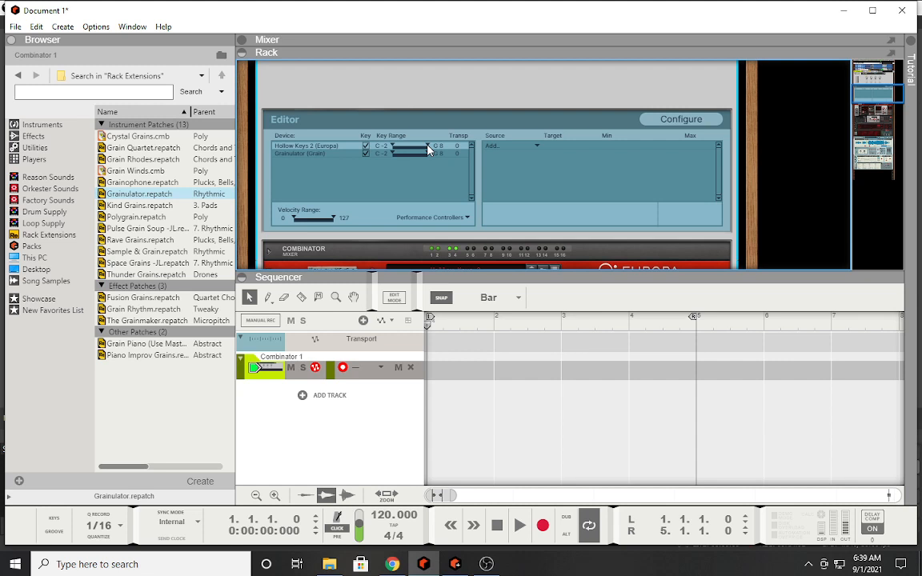
Step: Try a keyboard split with Europa from C 4 to G 8 and Grain from C -2 to D 4, and restore both full ranges
drag(428, 148, 408, 153)
drag(411, 148, 429, 147)
drag(430, 156, 423, 156)
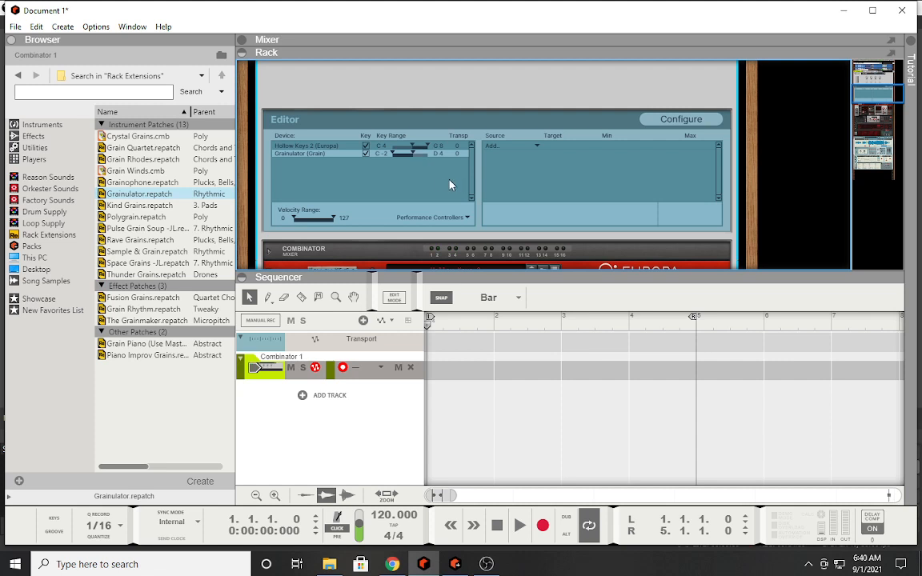
scroll(443, 188, up, 2)
scroll(443, 186, down, 1)
scroll(442, 187, up, 2)
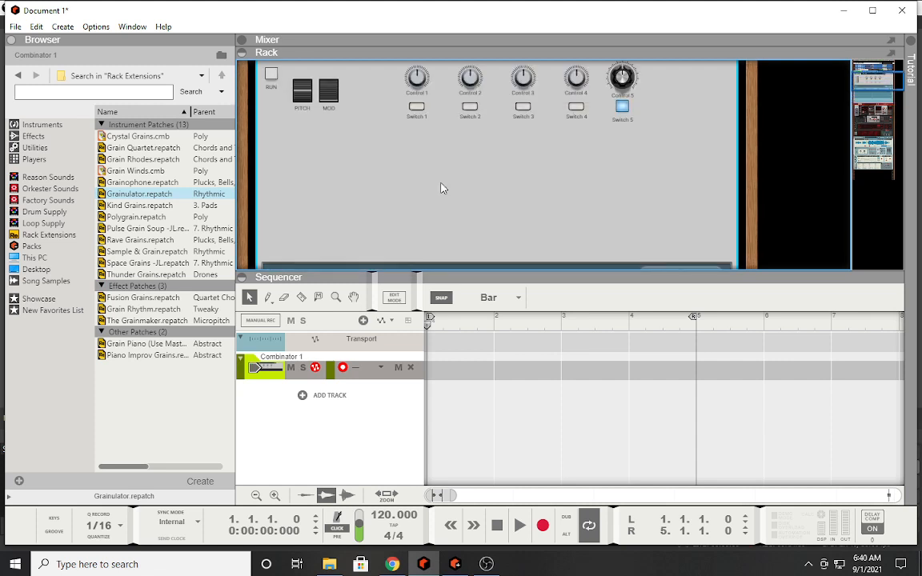
scroll(442, 188, down, 4)
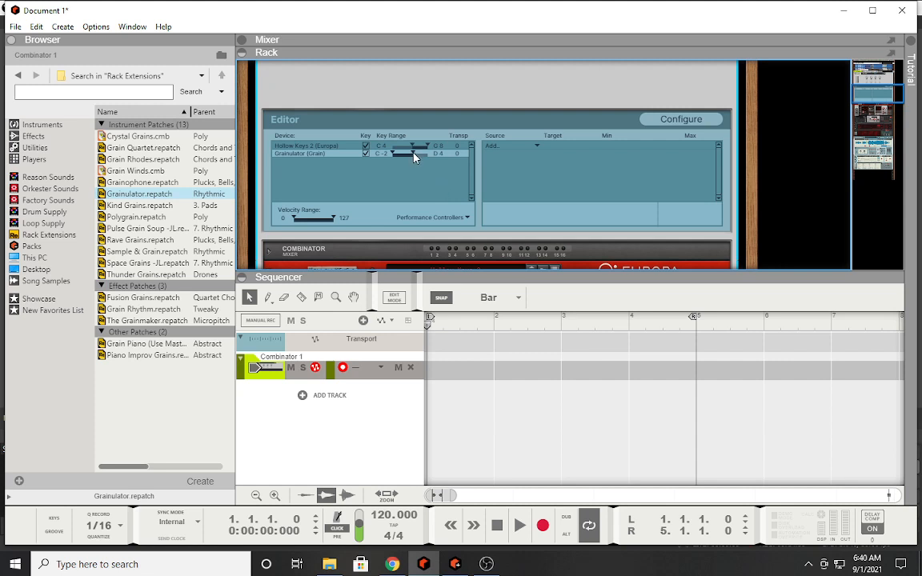
drag(413, 152, 380, 146)
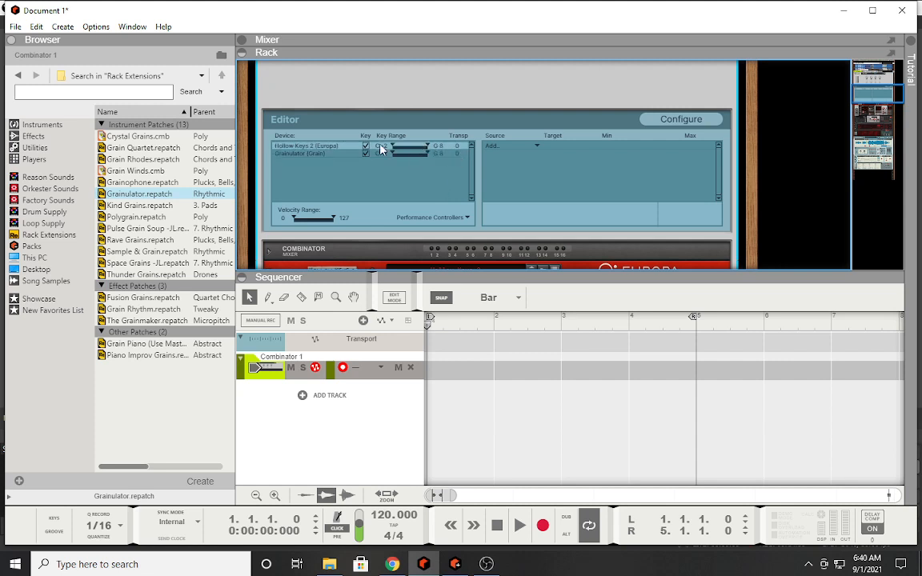
Step: Add Control 1 as a modulation source for Europa and locate that knob on the Combinator panel
click(540, 149)
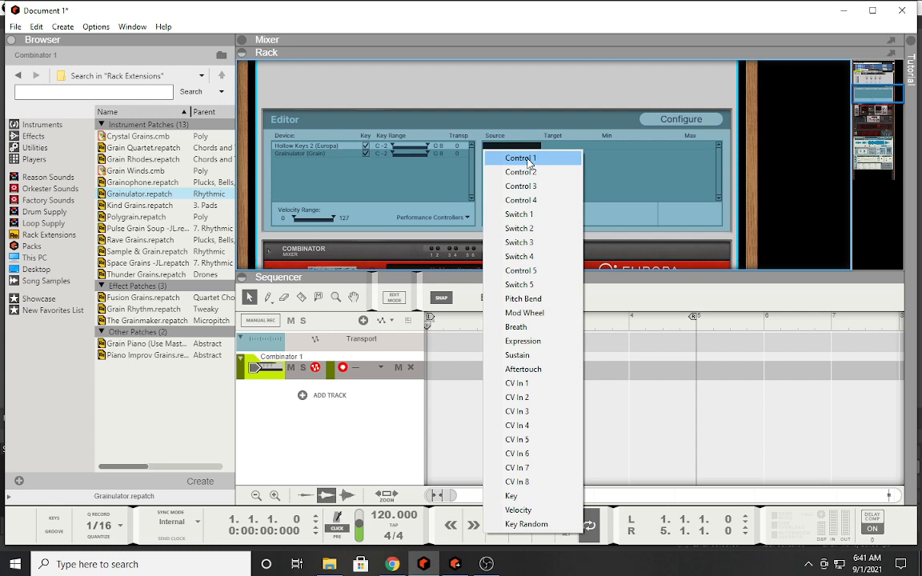
click(528, 158)
scroll(522, 165, up, 5)
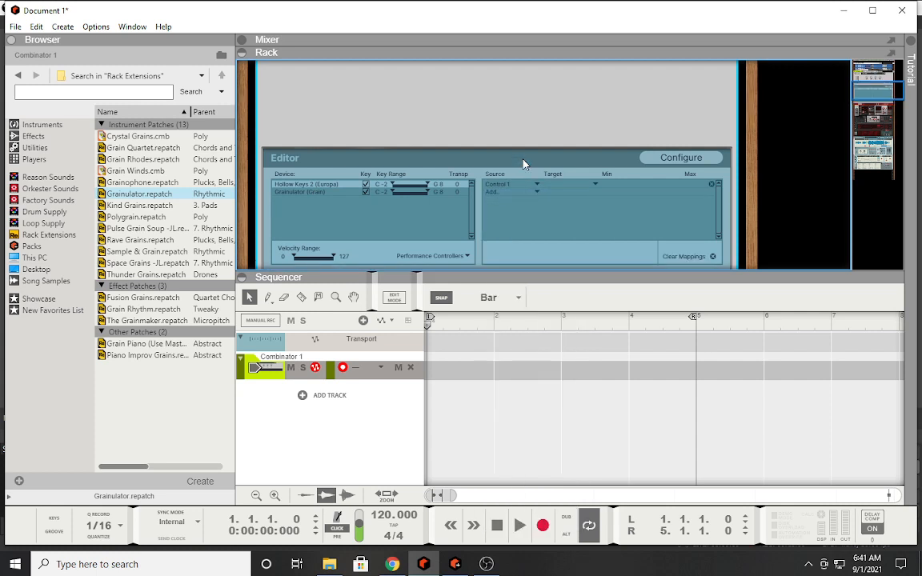
scroll(512, 160, up, 2)
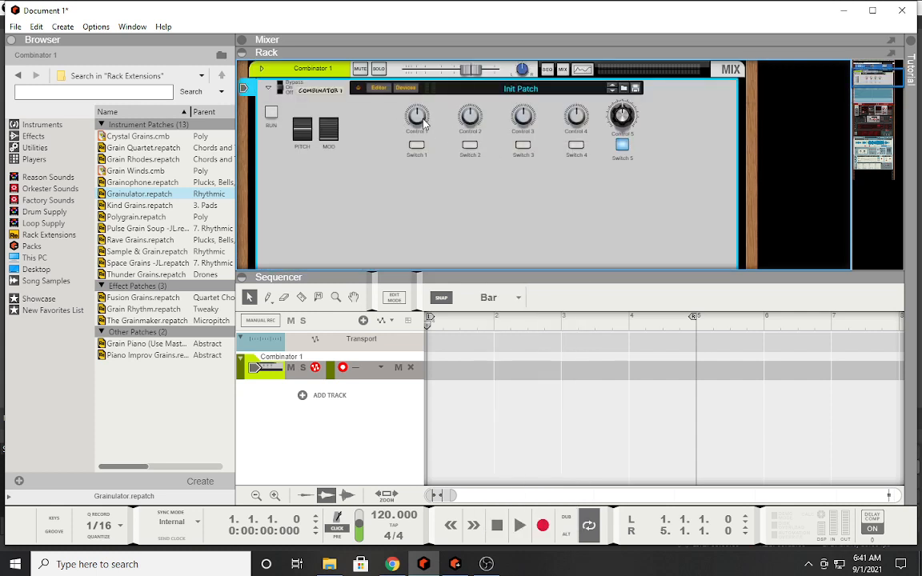
mouse_move(415, 118)
scroll(528, 168, down, 5)
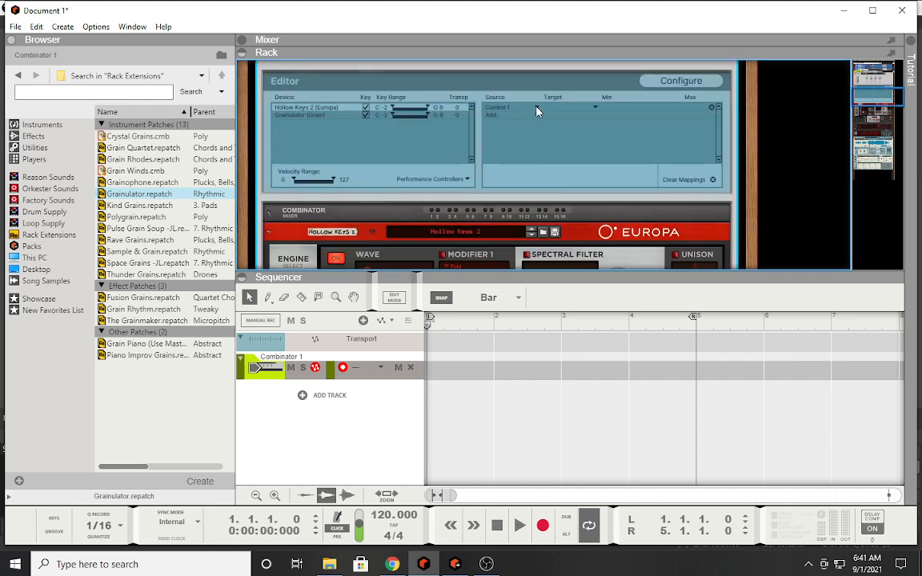
Step: Review Europa's available targets, assign Master Volume to Control 1, and try the Control 1 knob on the panel
click(553, 109)
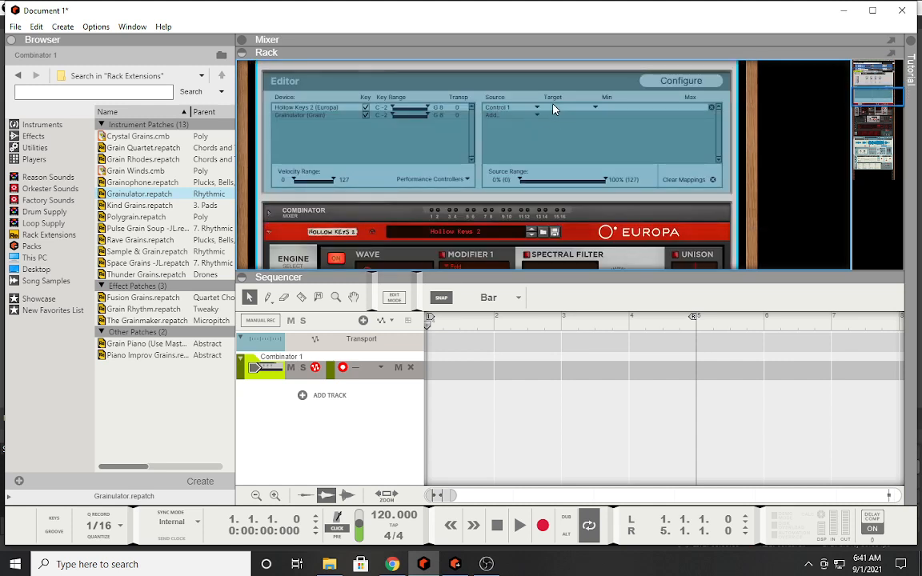
click(537, 107)
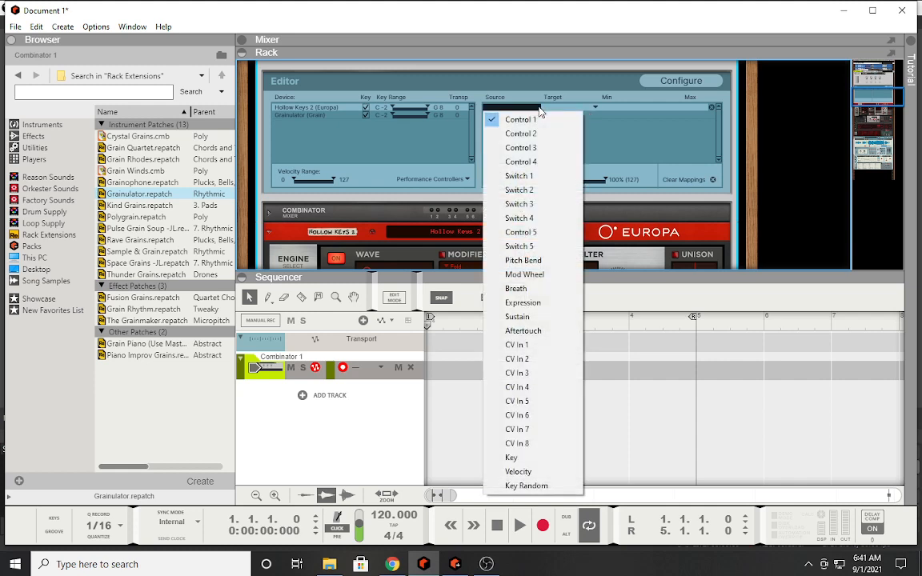
click(578, 108)
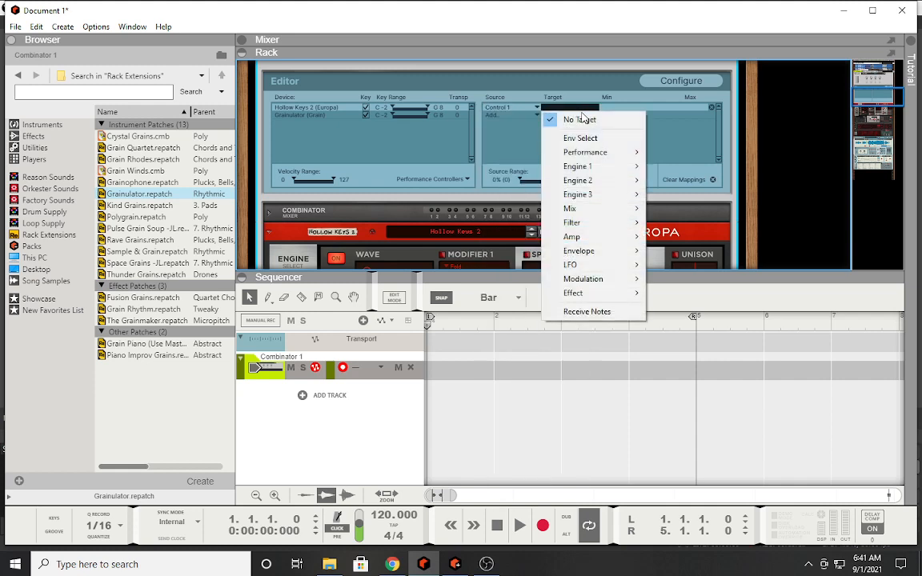
mouse_move(589, 216)
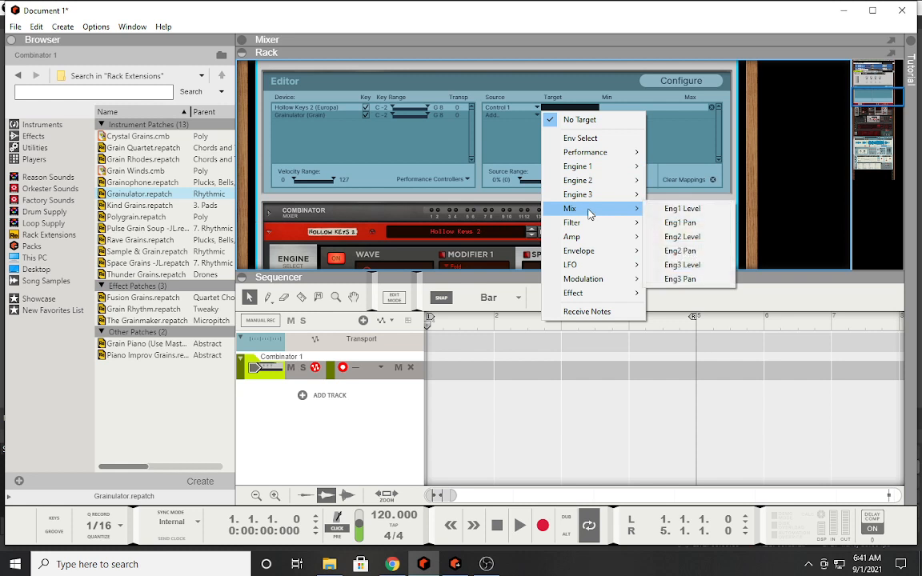
mouse_move(599, 158)
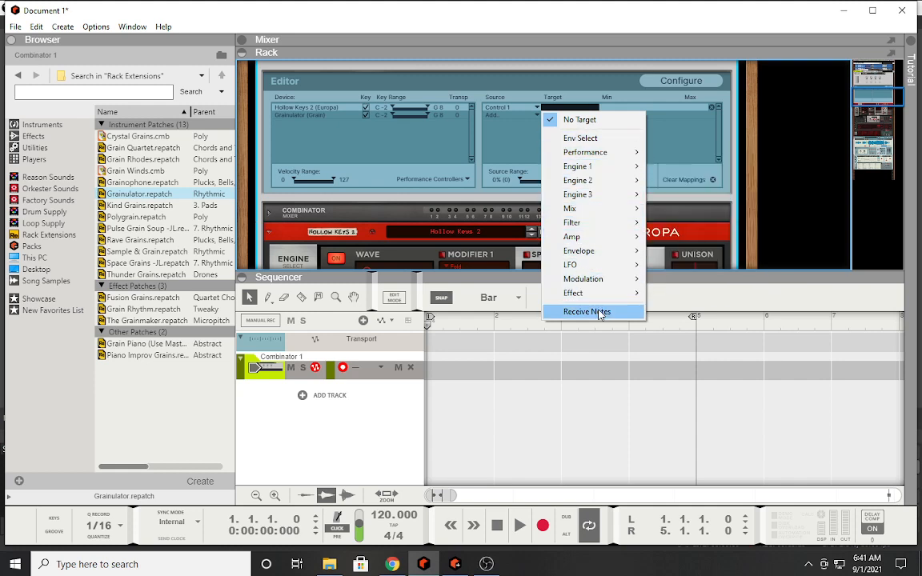
mouse_move(604, 301)
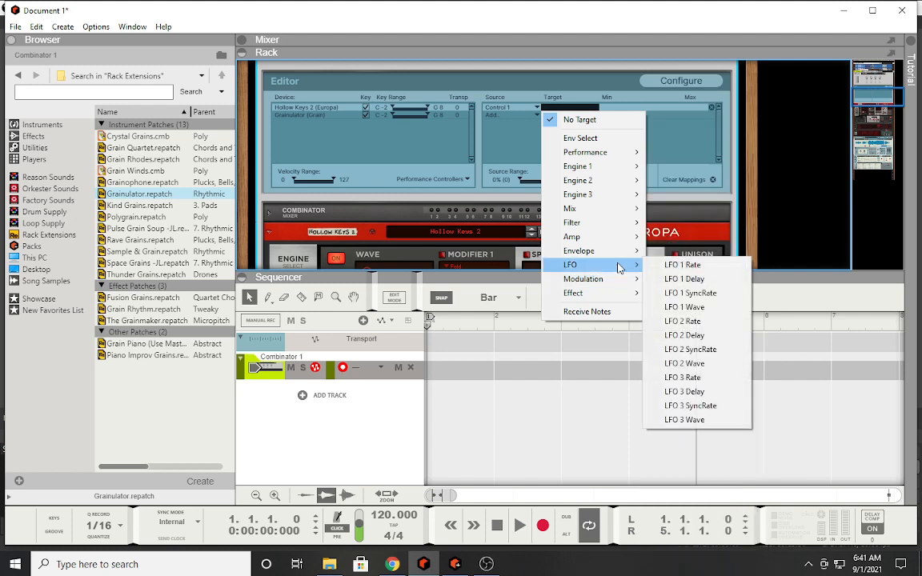
mouse_move(630, 244)
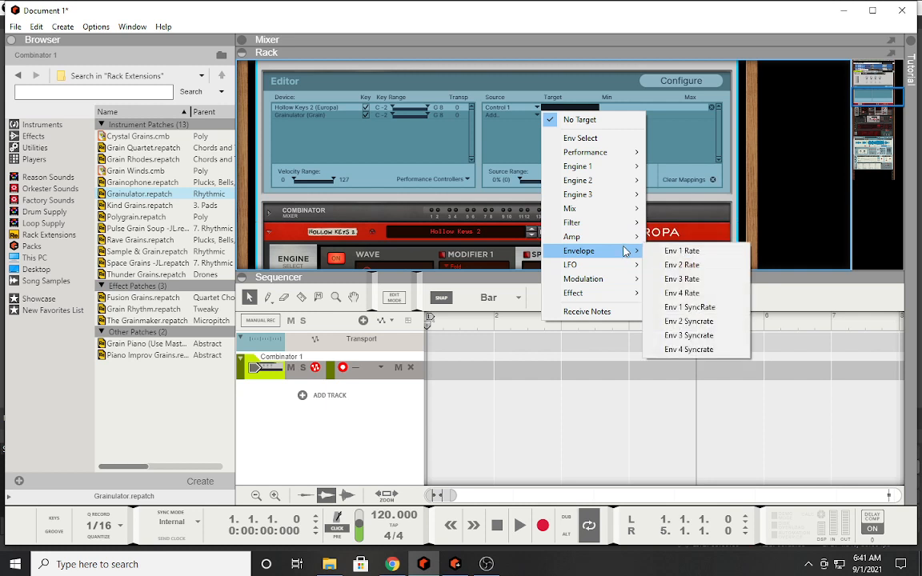
click(686, 239)
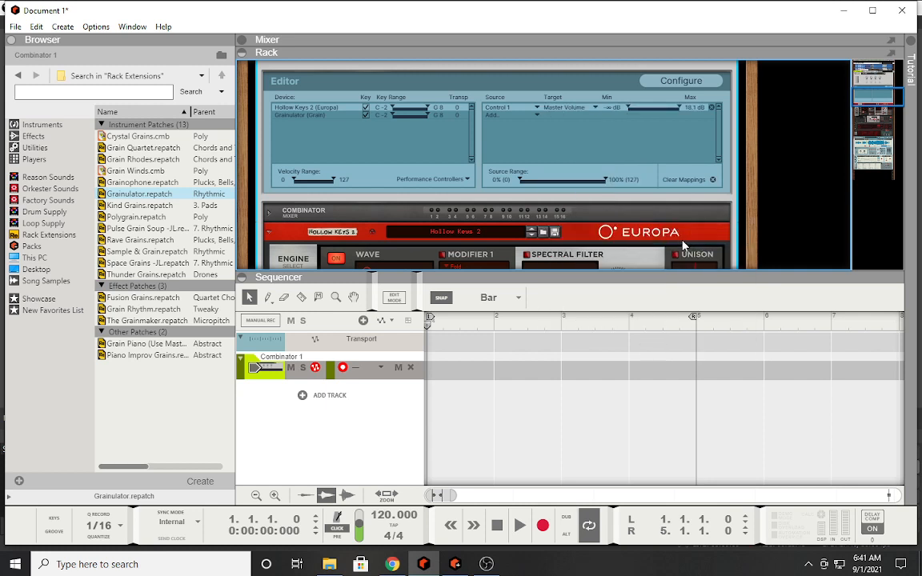
scroll(648, 132, up, 2)
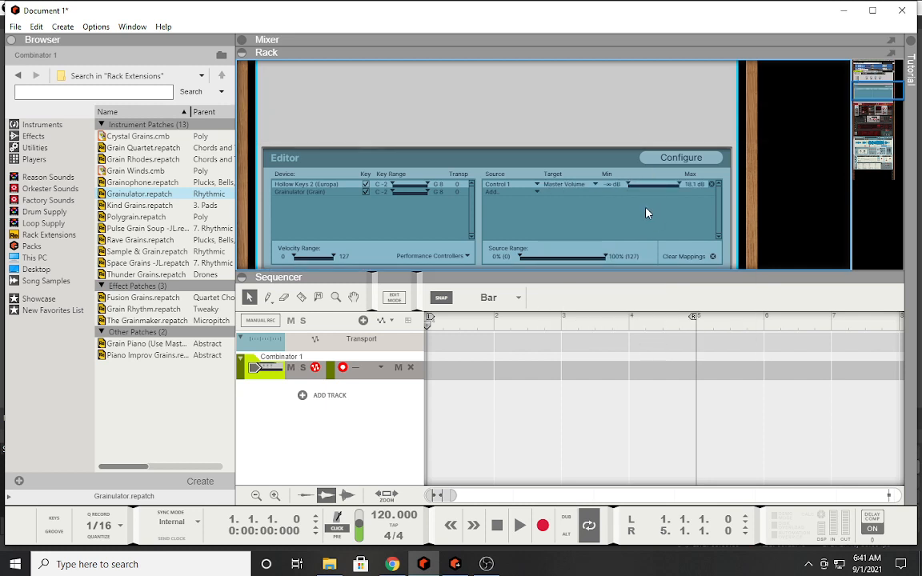
scroll(527, 191, up, 4)
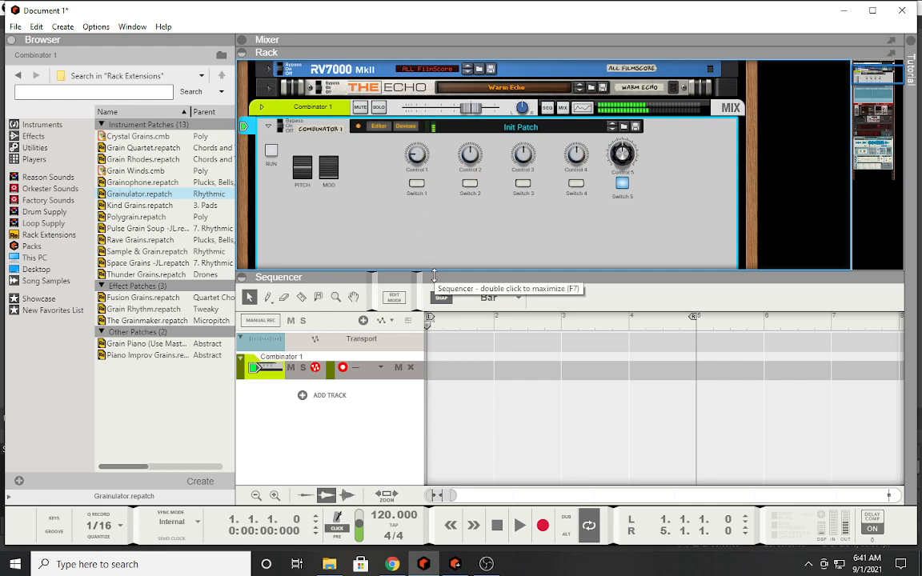
Step: Turn the Control 1 knob up and down to test Europa's volume, and view the Europa device
mouse_move(419, 157)
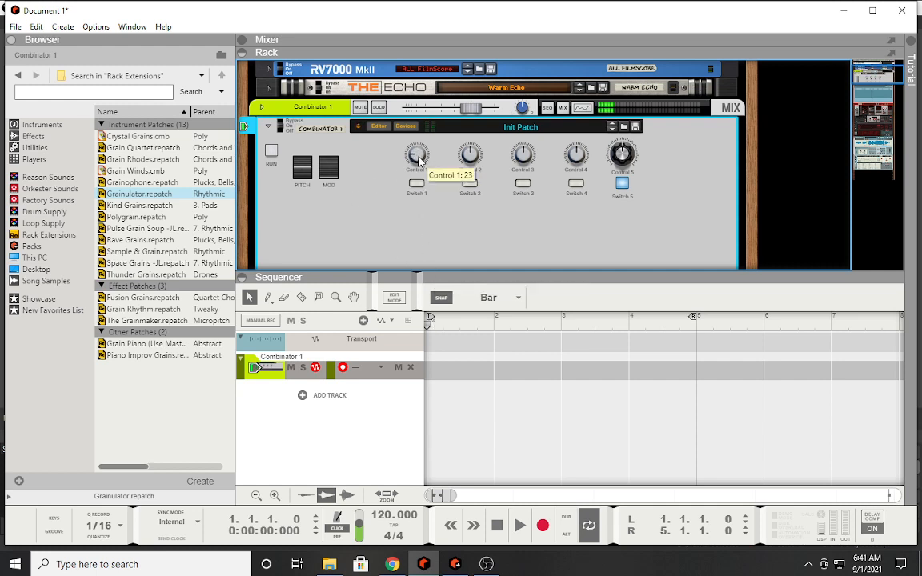
drag(418, 157, 426, 42)
drag(430, 150, 431, 254)
scroll(430, 254, down, 5)
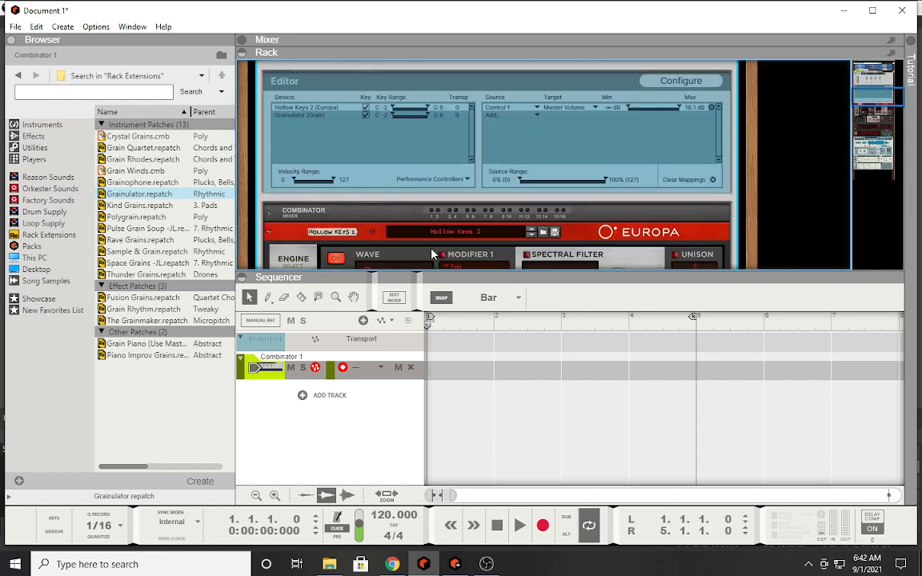
scroll(513, 160, down, 8)
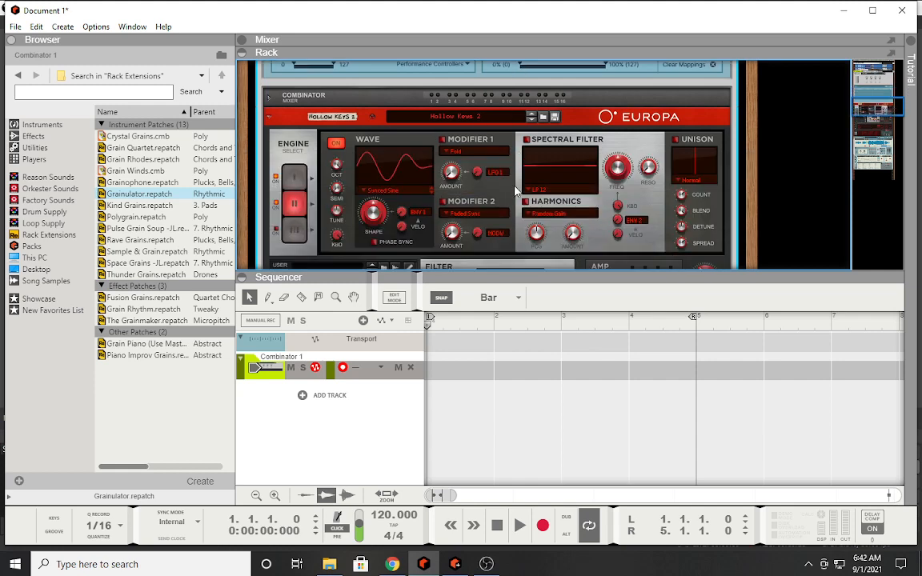
Step: Select Grainulator (Grain) in the Combinator's Editor and map Control 2 to its Master Volume
scroll(515, 196, up, 10)
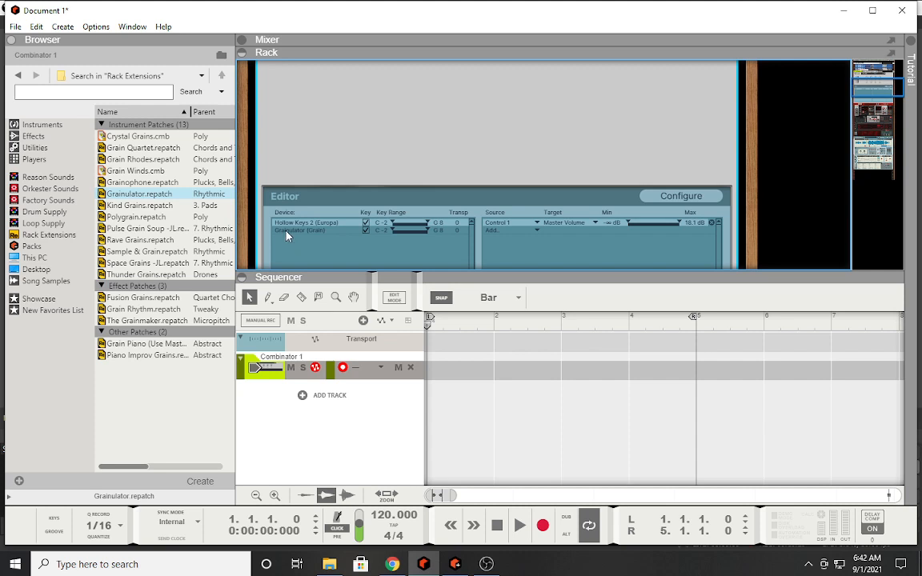
click(285, 231)
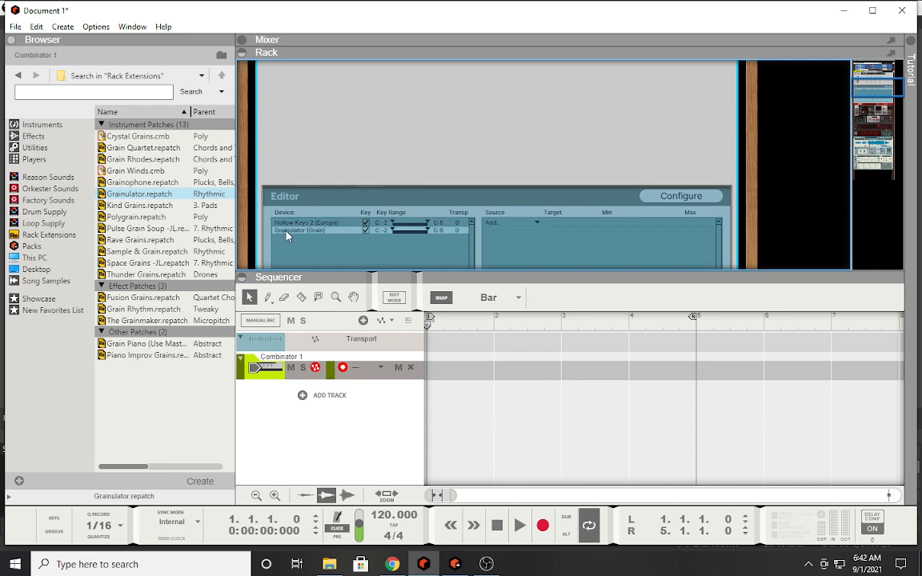
click(534, 229)
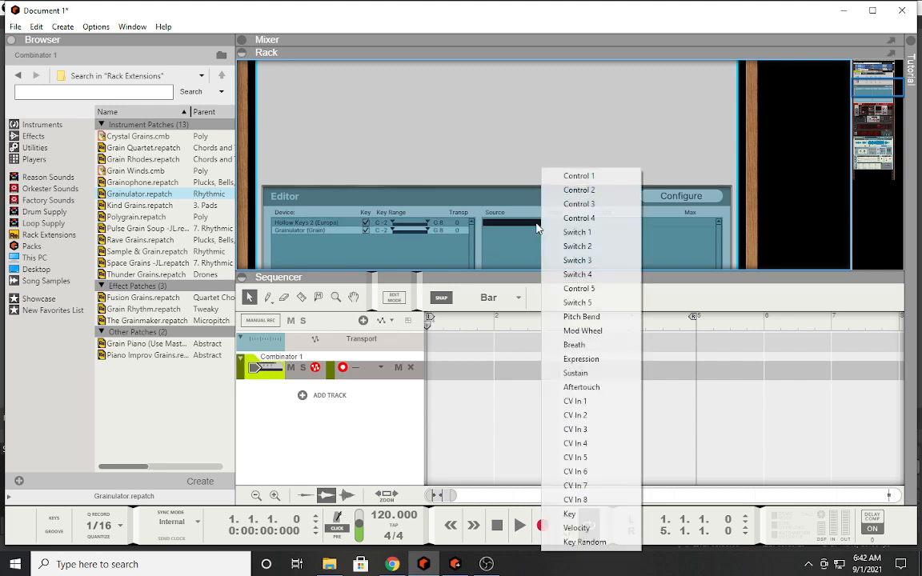
click(584, 193)
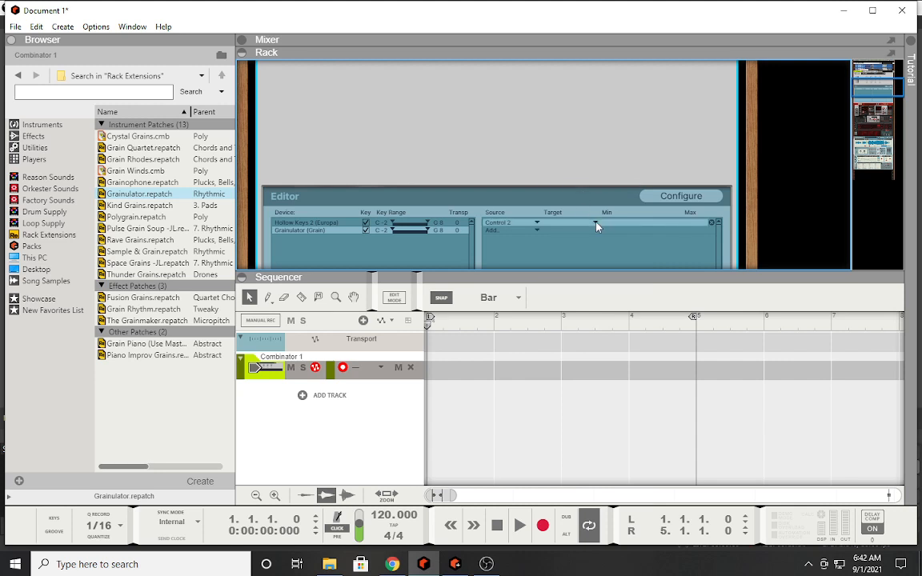
click(596, 224)
mouse_move(596, 256)
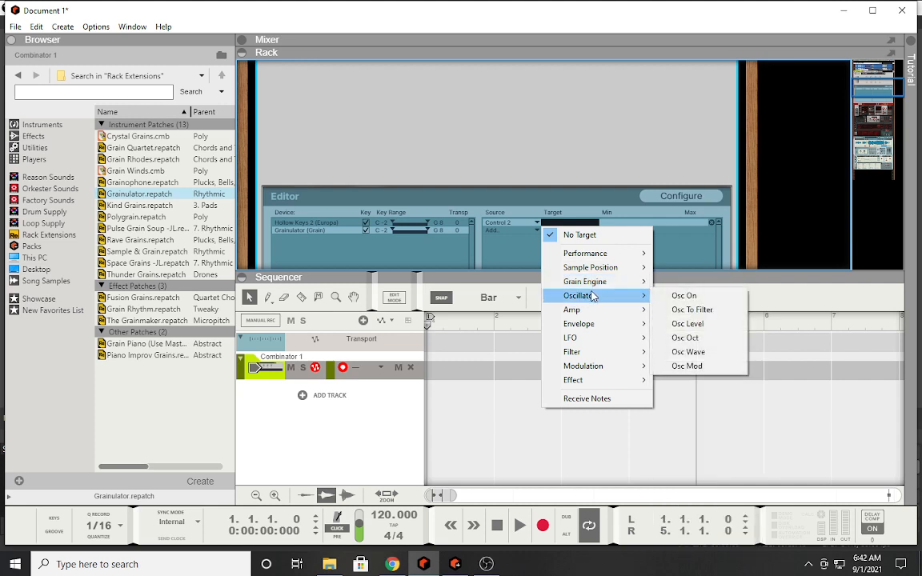
click(685, 311)
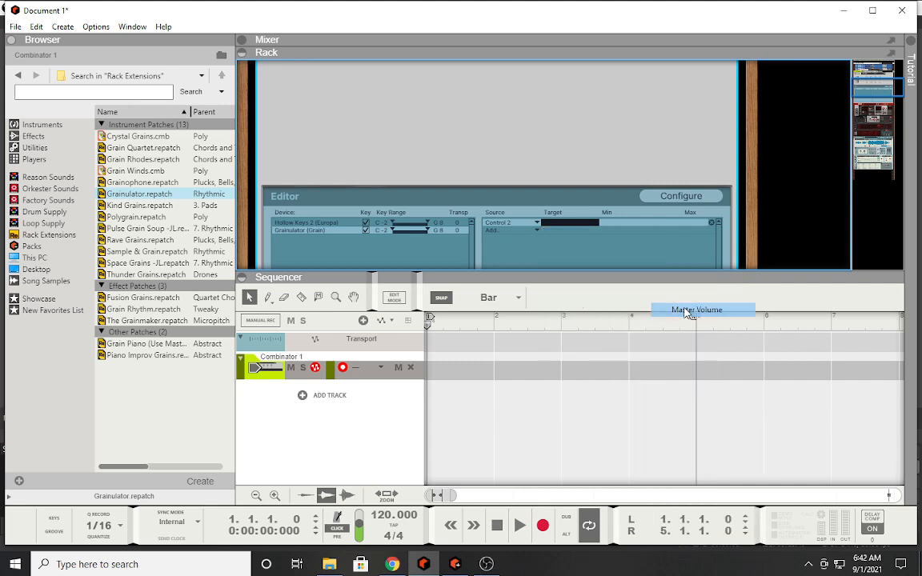
Step: Turn up the Control 2 knob on the Combinator panel to test Grain's volume
scroll(649, 231, up, 3)
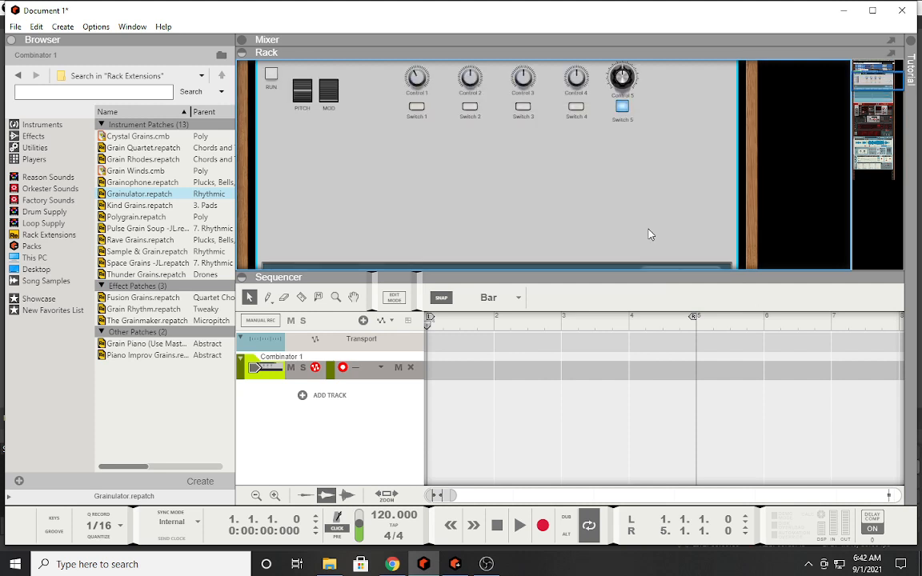
mouse_move(480, 239)
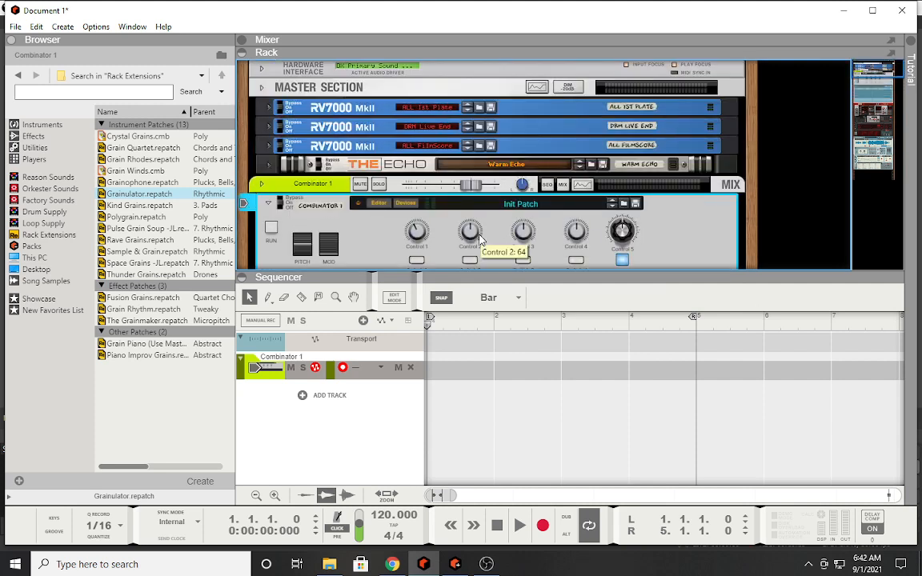
drag(472, 244, 469, 214)
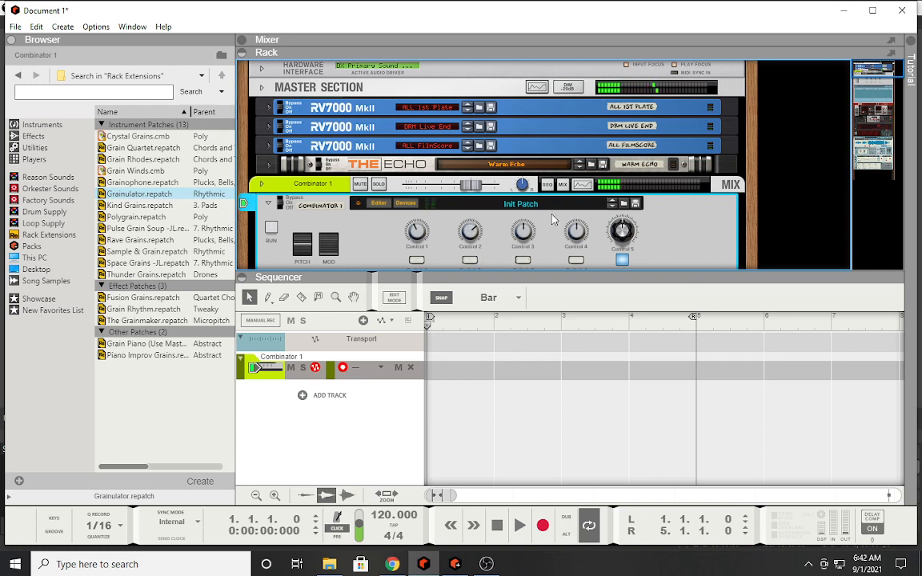
Step: Review Grain's Control 2 mapping, the Combinator panel, and the Europa and Grain parameters available for further mappings
scroll(536, 216, down, 3)
scroll(536, 216, down, 3)
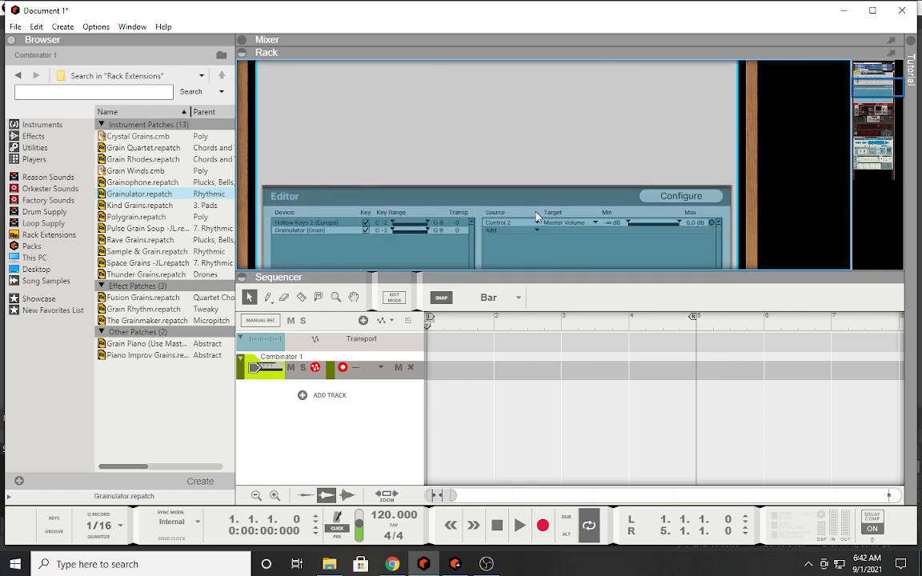
scroll(536, 216, up, 6)
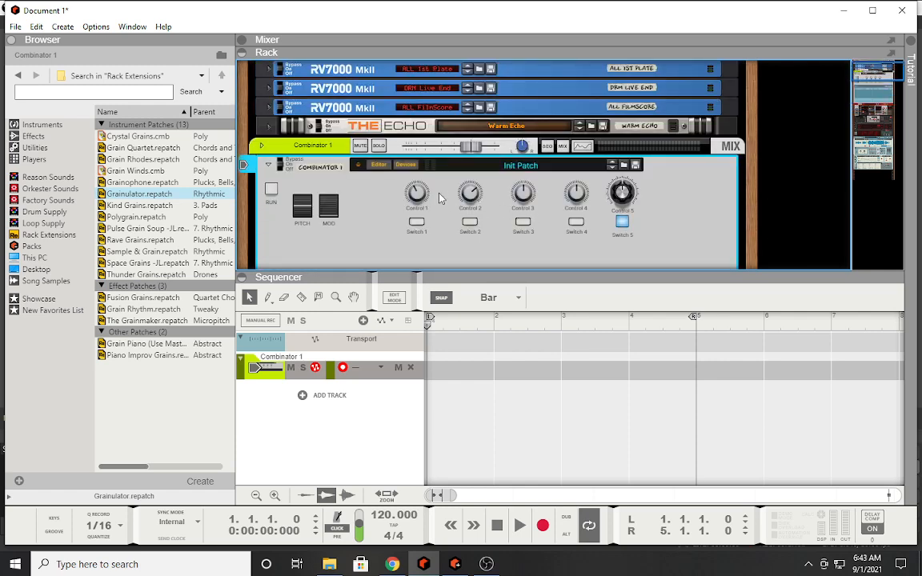
scroll(480, 232, down, 10)
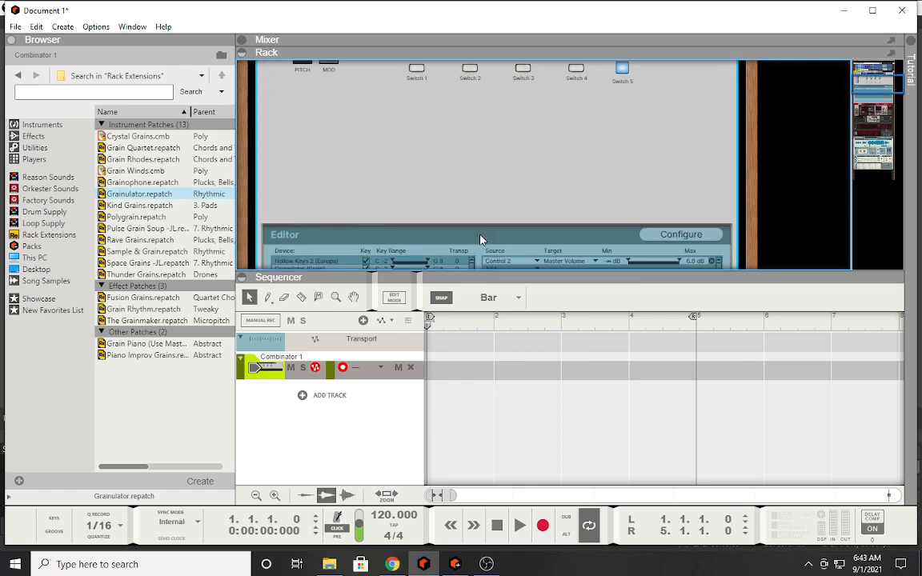
scroll(482, 240, down, 8)
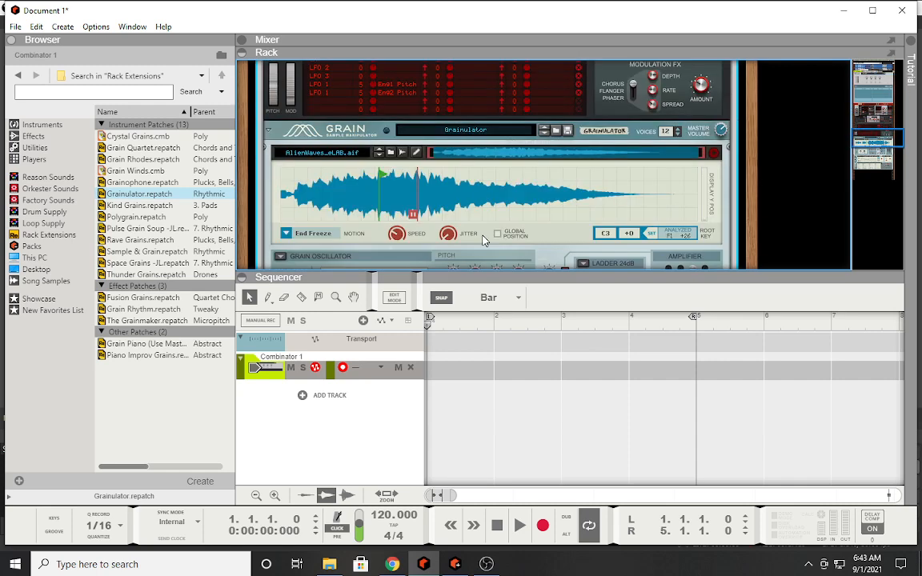
scroll(483, 240, down, 1)
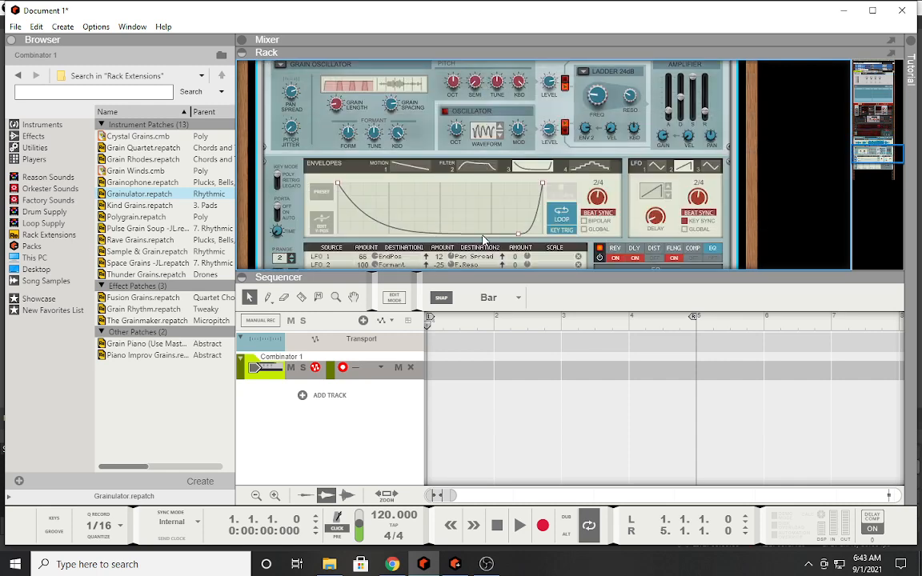
scroll(482, 240, up, 10)
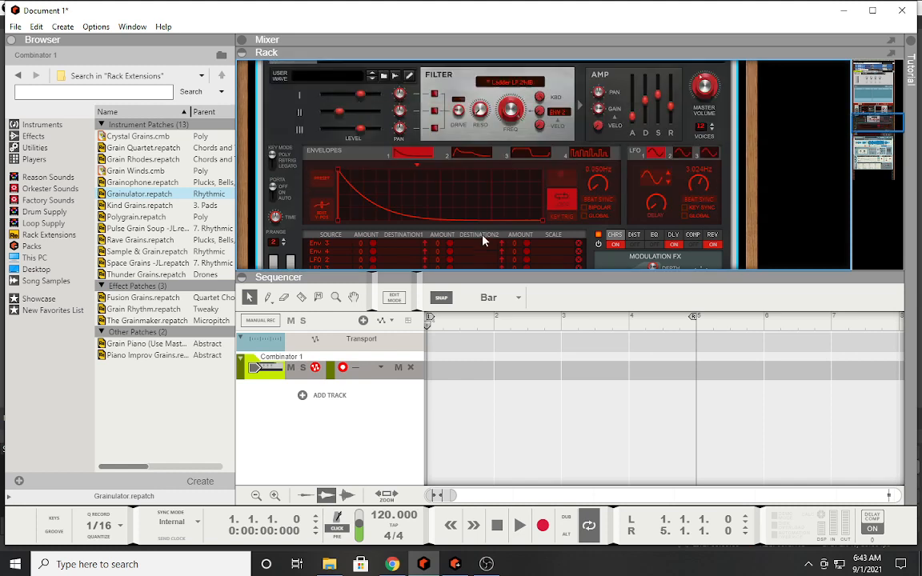
scroll(483, 240, up, 6)
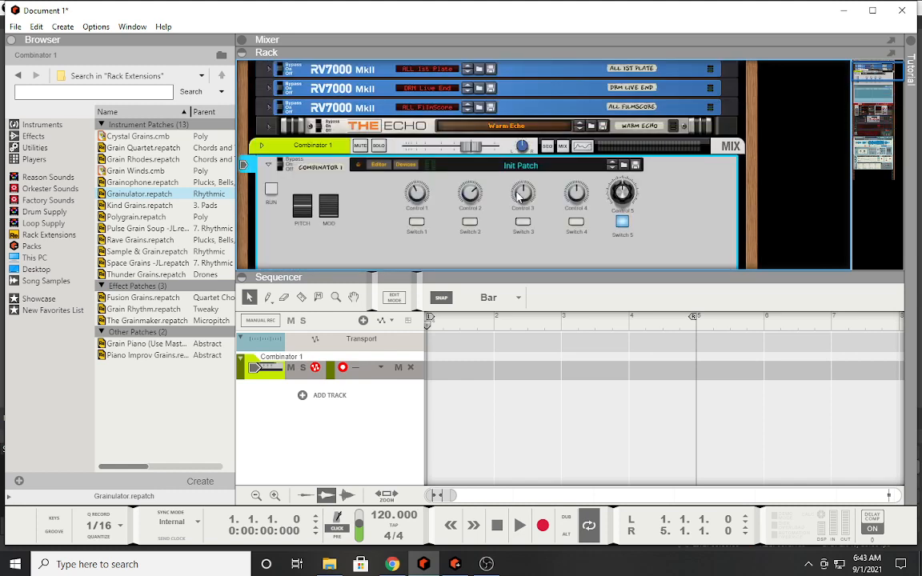
Step: Add Control 3 as a second modulation source for Grain and set its target to Filter Freq
mouse_move(521, 193)
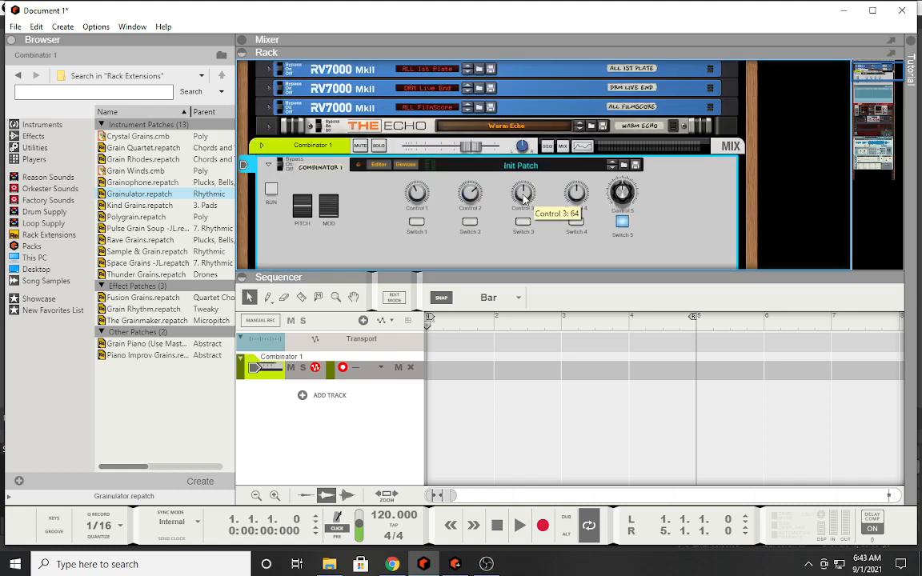
scroll(519, 210, down, 5)
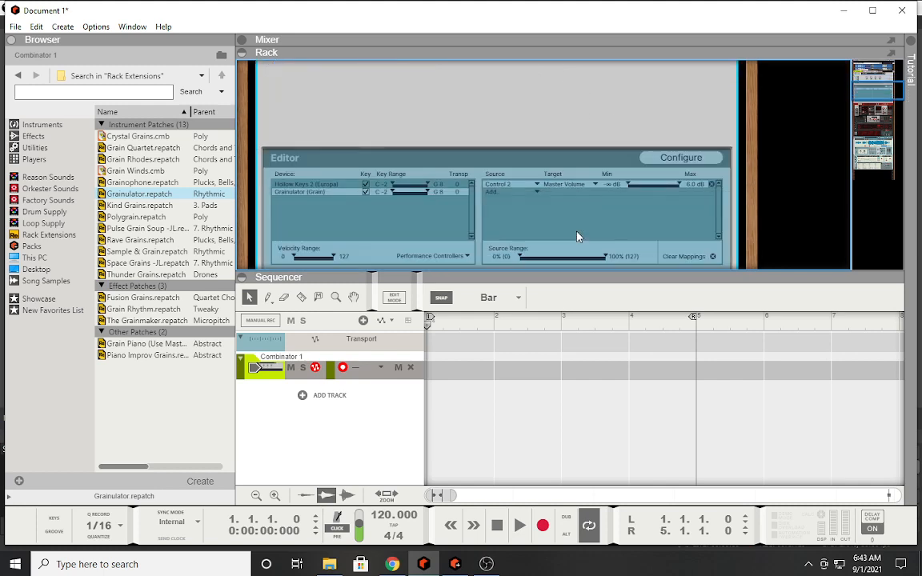
click(538, 194)
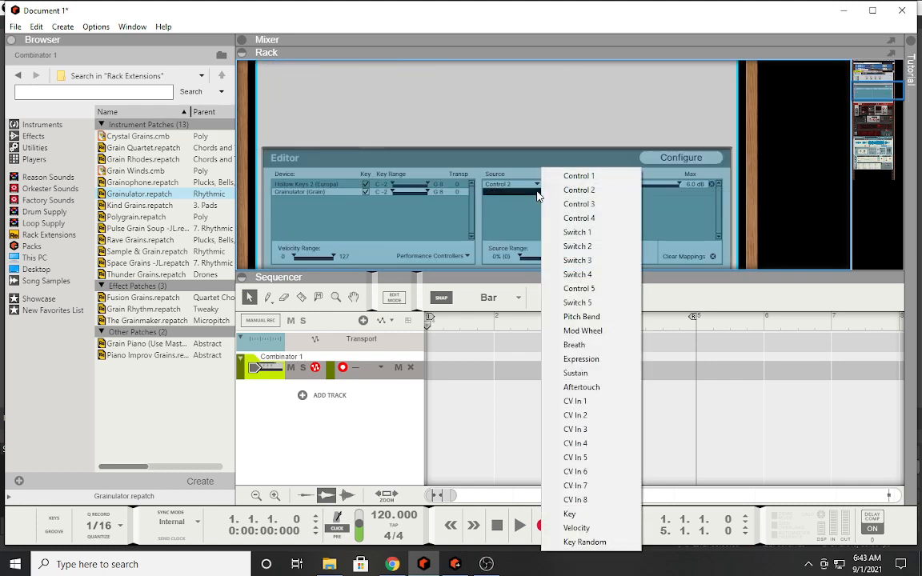
click(580, 206)
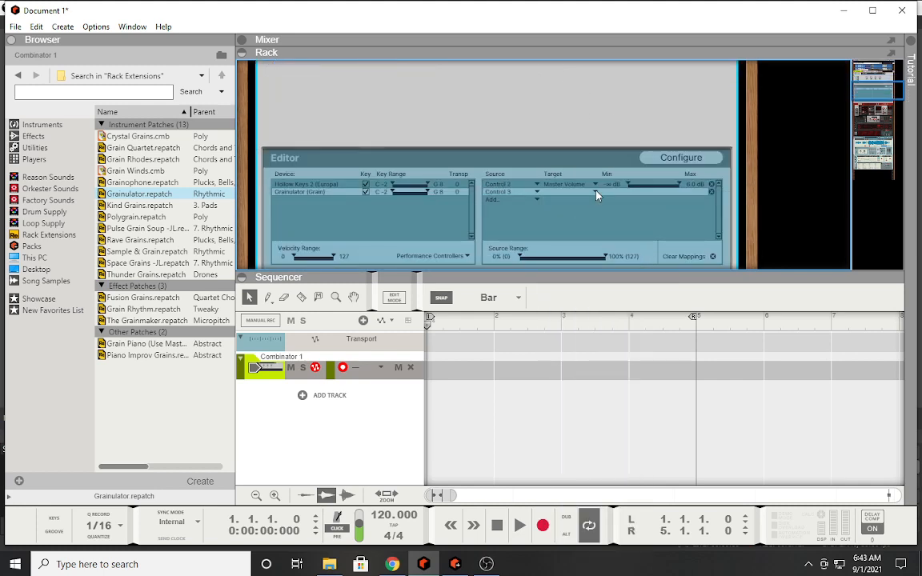
click(593, 193)
mouse_move(601, 228)
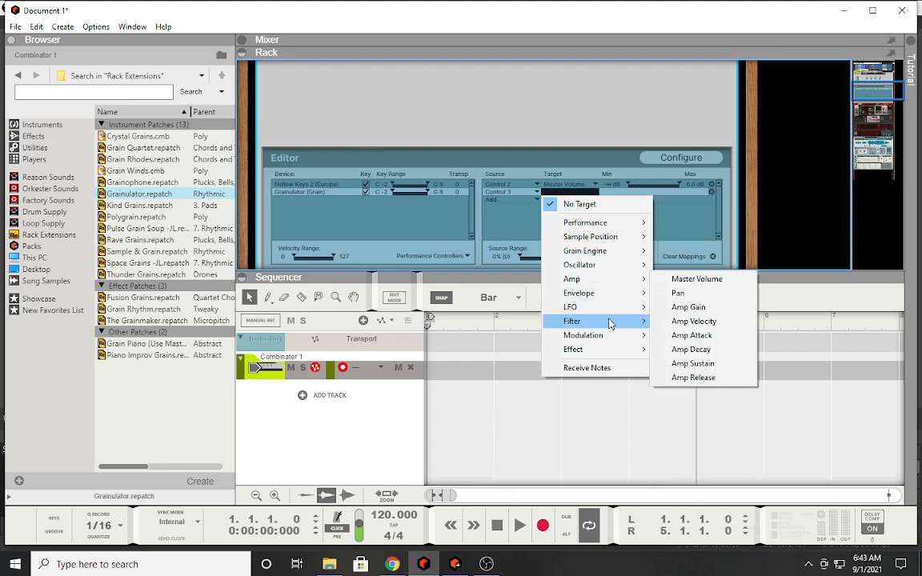
mouse_move(611, 320)
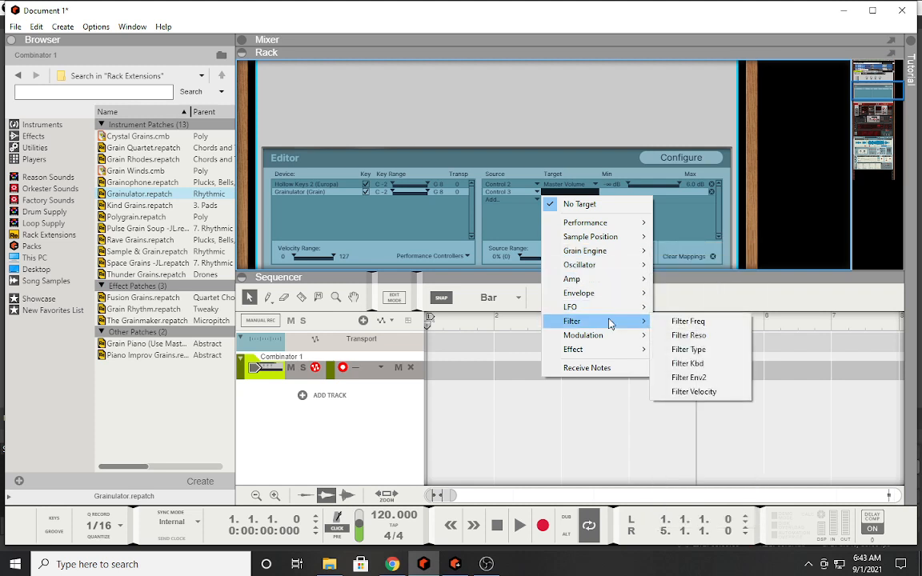
click(676, 321)
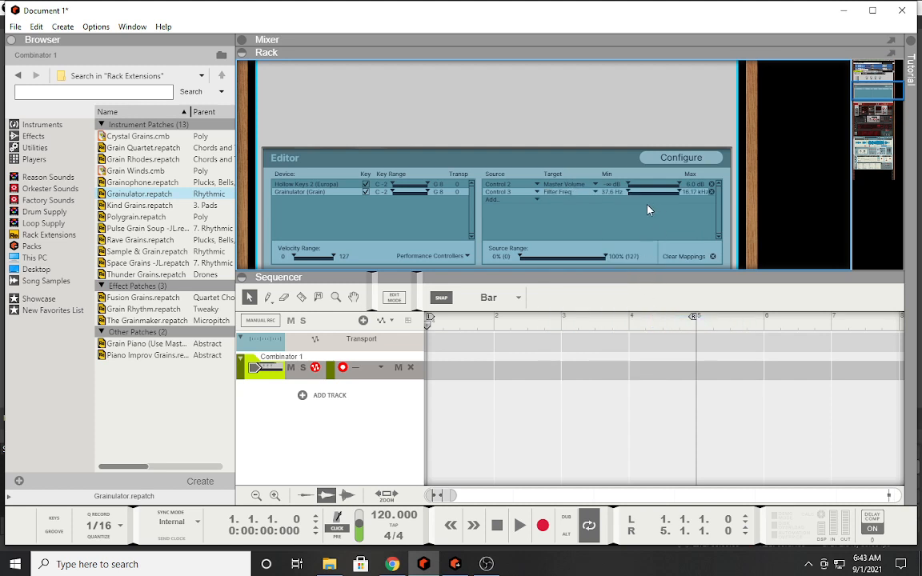
Step: Turn down the Control 3 knob on the Combinator panel to test Grain's filter frequency
scroll(528, 182, up, 5)
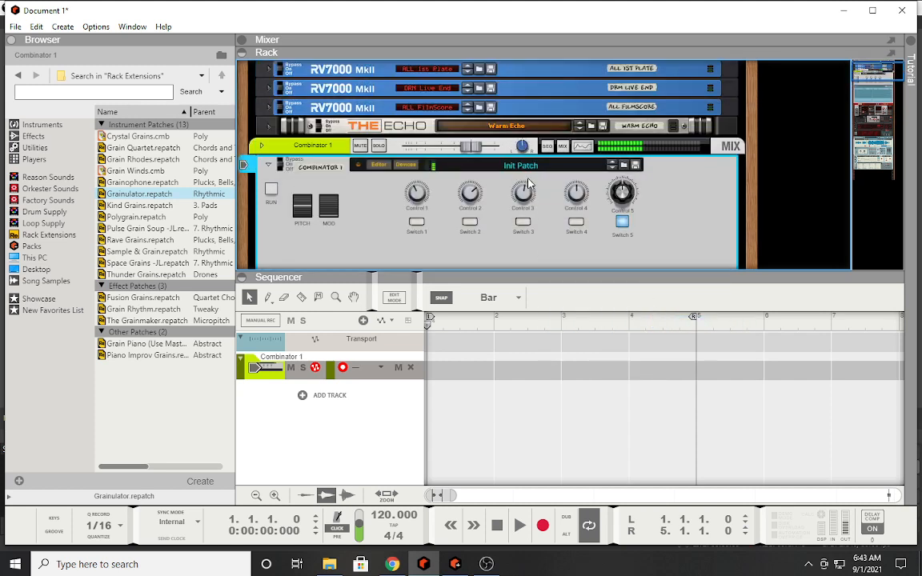
mouse_move(528, 183)
mouse_down()
mouse_move(528, 164)
mouse_move(528, 212)
mouse_move(528, 200)
mouse_up()
scroll(555, 257, down, 2)
scroll(555, 257, up, 3)
Step: Look through the whole Combinator, from its panel and Editor mappings to the Europa and Grain devices
scroll(552, 257, down, 3)
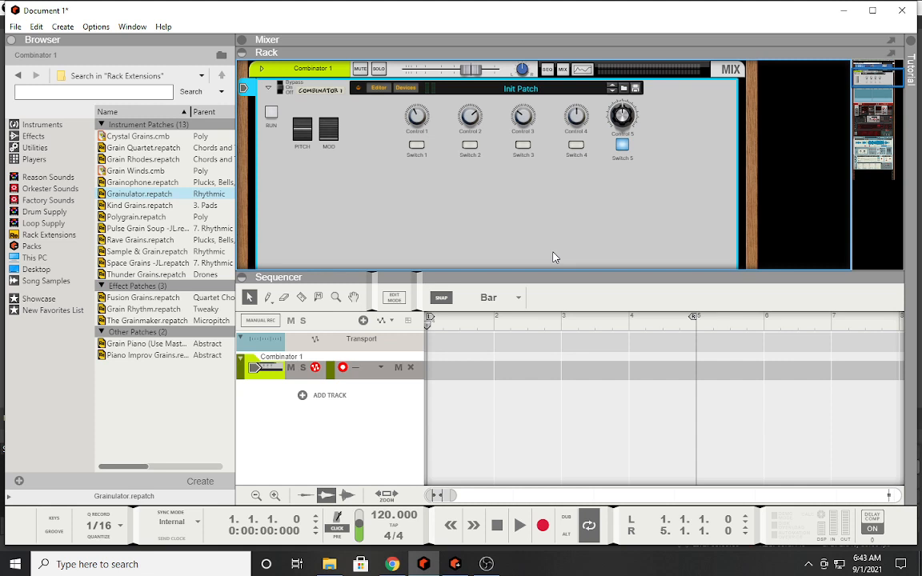
scroll(553, 257, down, 3)
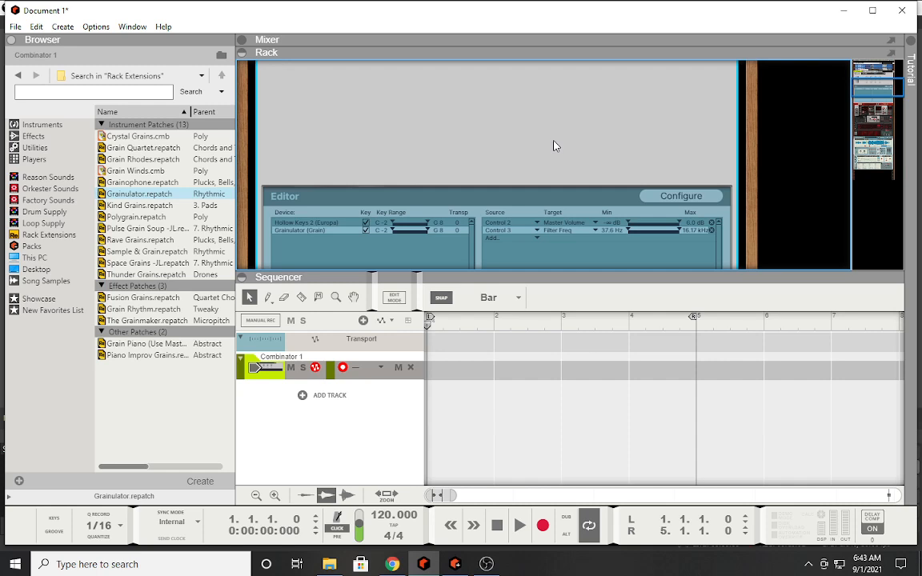
scroll(558, 192, down, 10)
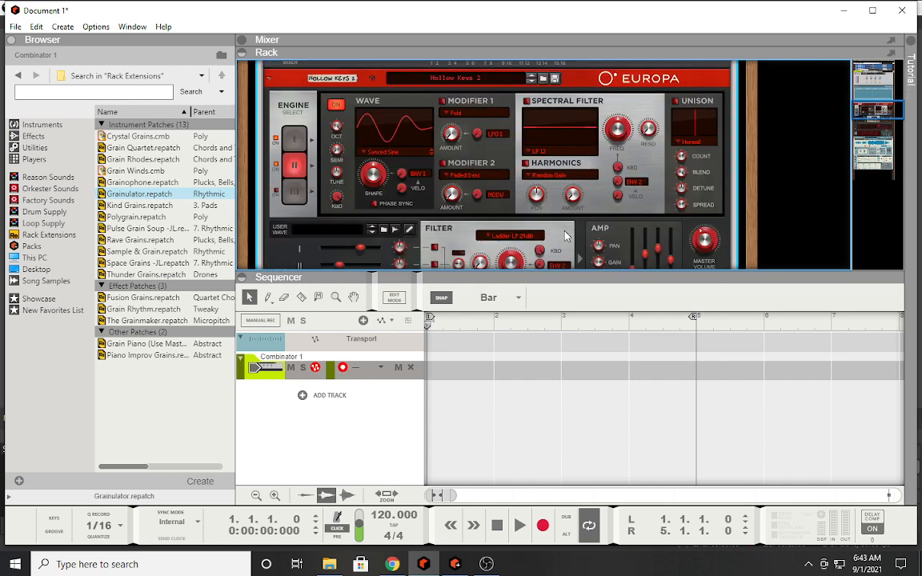
scroll(565, 236, down, 8)
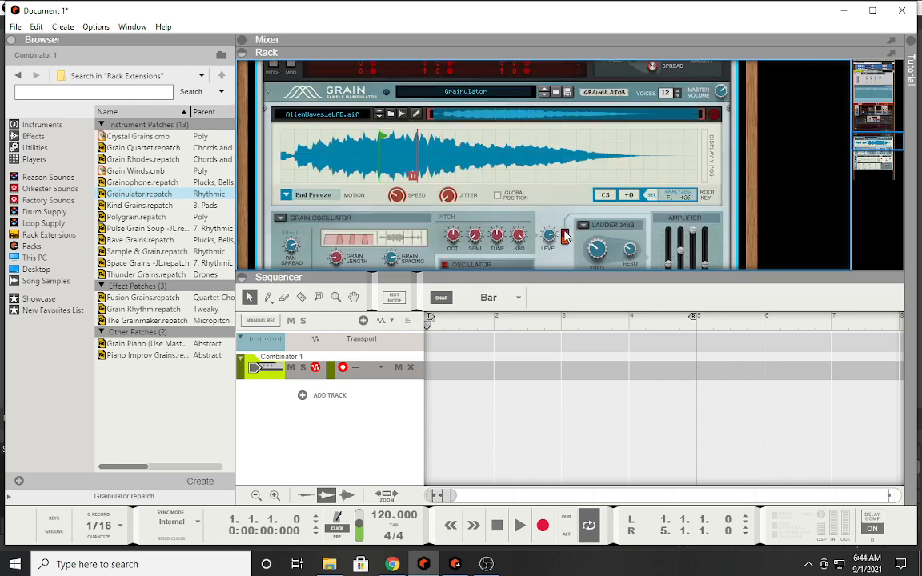
scroll(564, 236, down, 6)
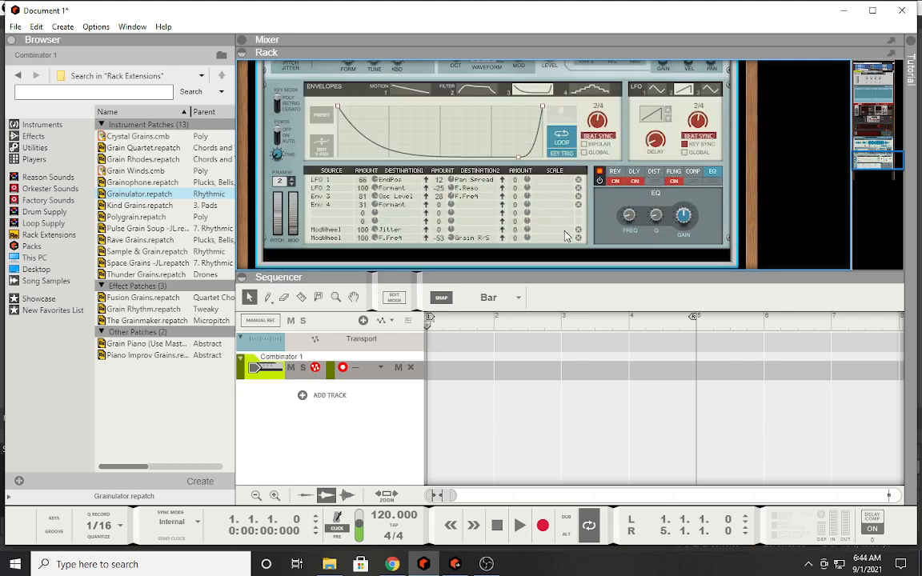
Step: Look over the built-in instruments in the browser, the Grain and Europa devices, and the Combinator panel's controls
click(36, 125)
scroll(422, 180, up, 6)
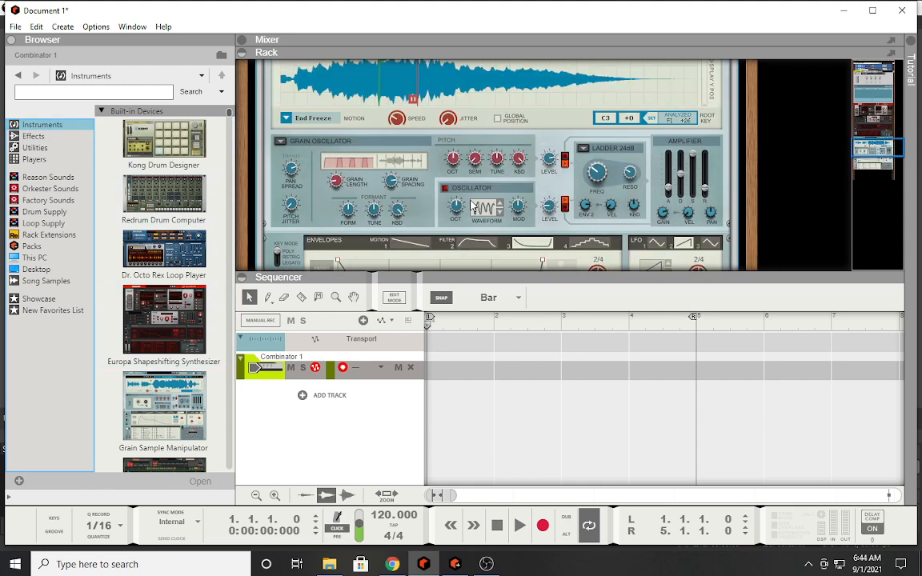
scroll(423, 179, up, 3)
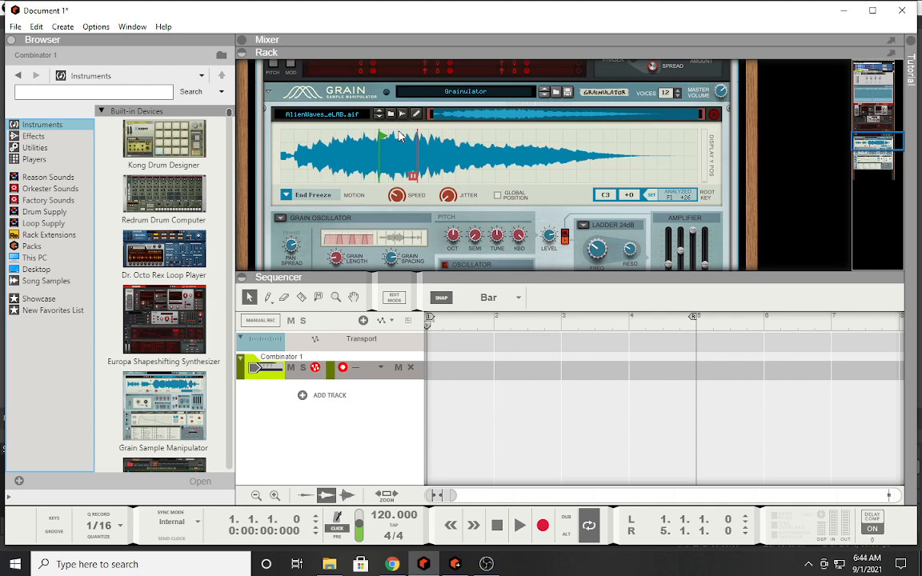
scroll(400, 136, down, 3)
scroll(144, 355, down, 5)
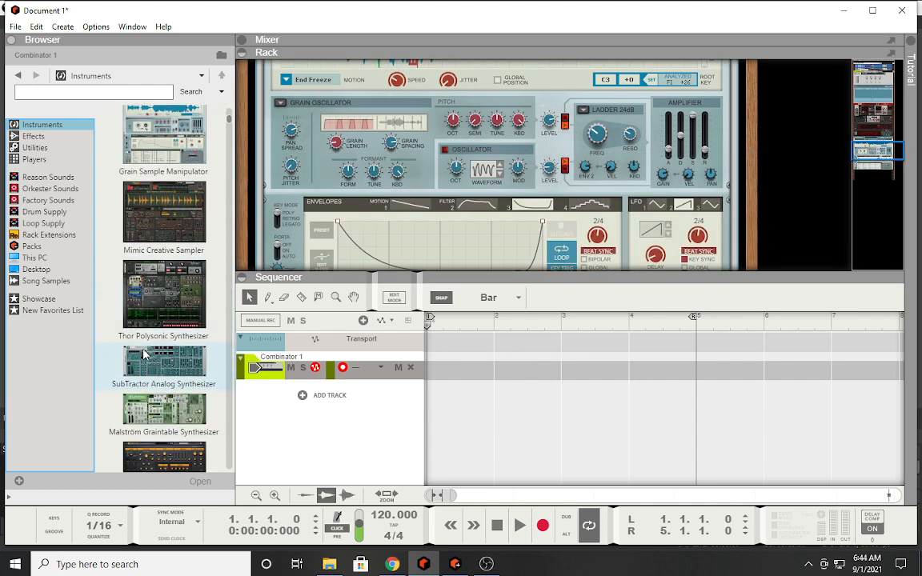
scroll(144, 354, down, 3)
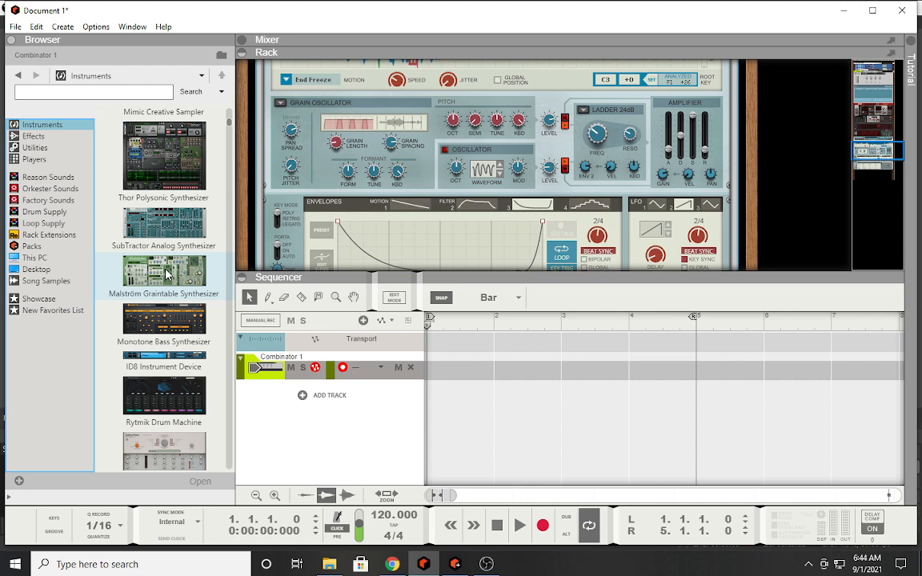
scroll(166, 274, up, 5)
scroll(334, 183, up, 6)
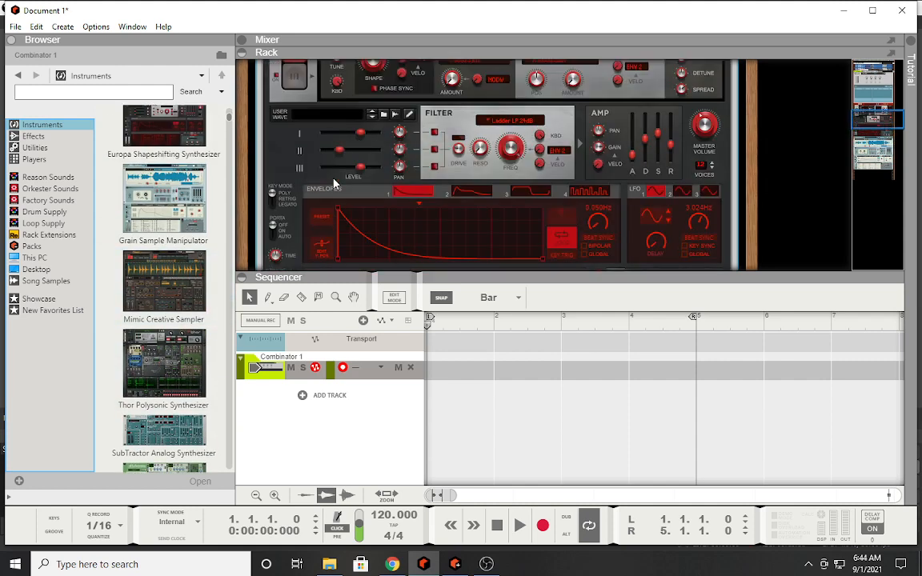
scroll(335, 183, up, 10)
scroll(450, 189, down, 5)
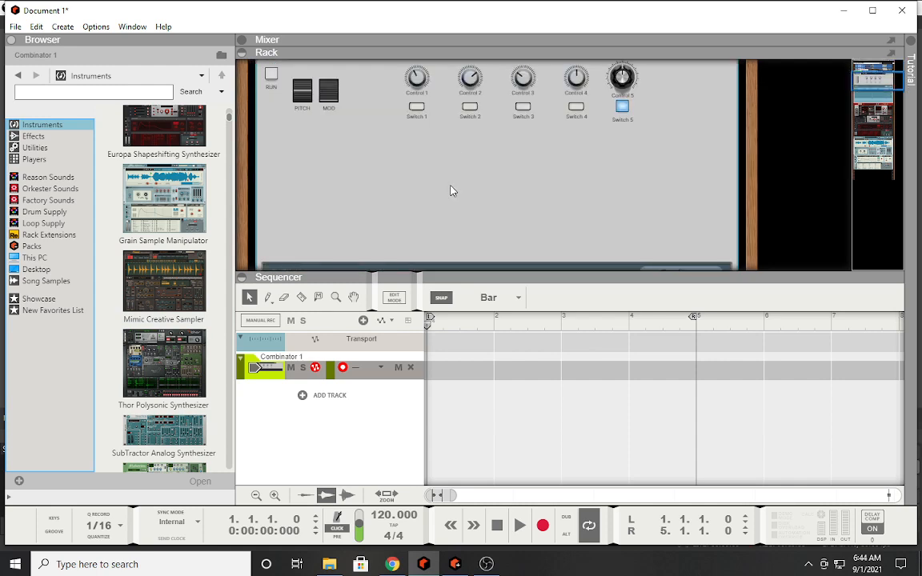
scroll(448, 193, up, 2)
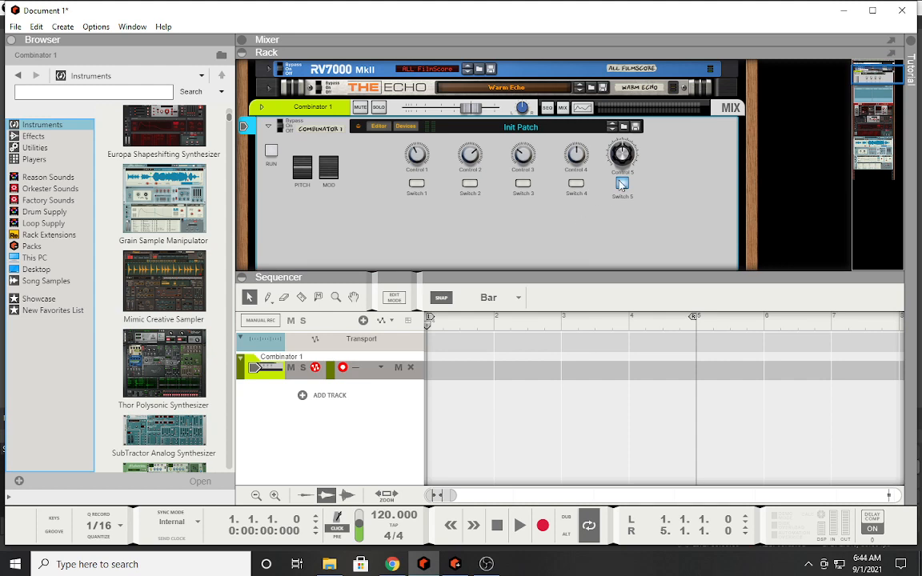
Step: Add Control 5 as a modulation source for Grain targeting the Grain Engine's Formant, and turn the Control 5 knob to test it
scroll(630, 184, down, 3)
scroll(592, 184, down, 3)
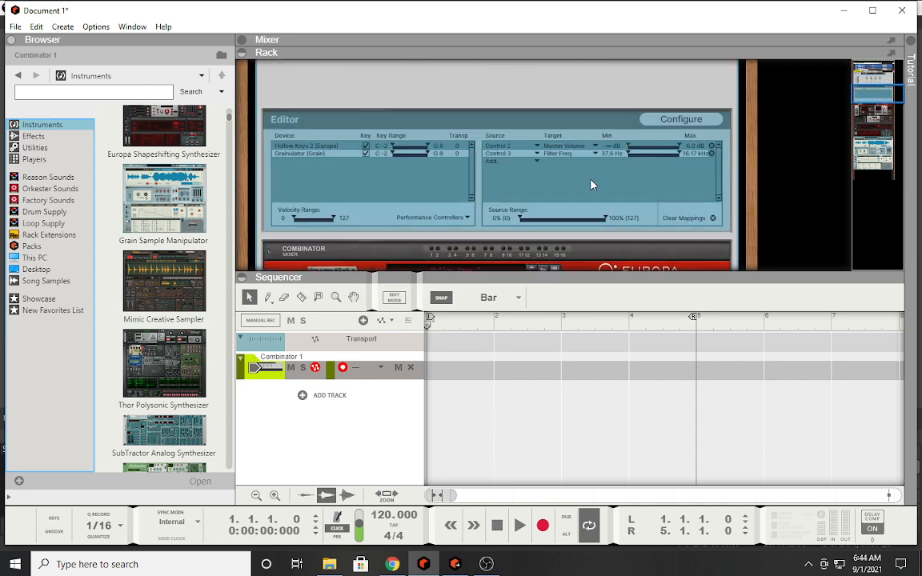
click(538, 164)
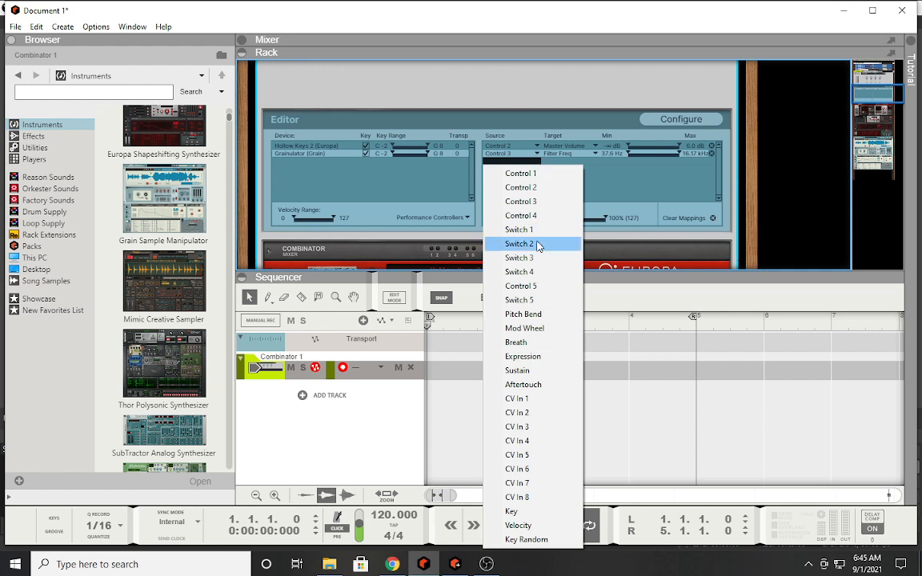
click(524, 285)
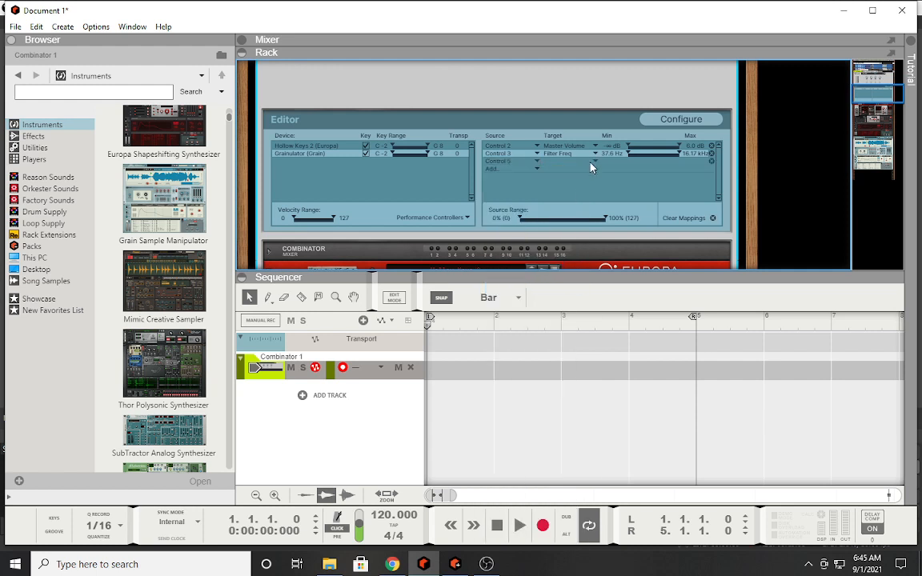
click(590, 161)
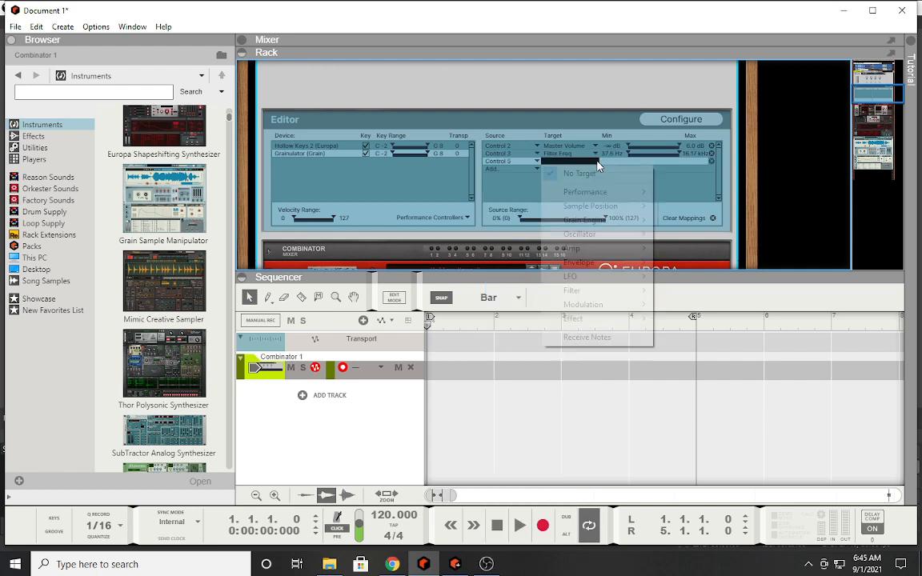
mouse_move(599, 208)
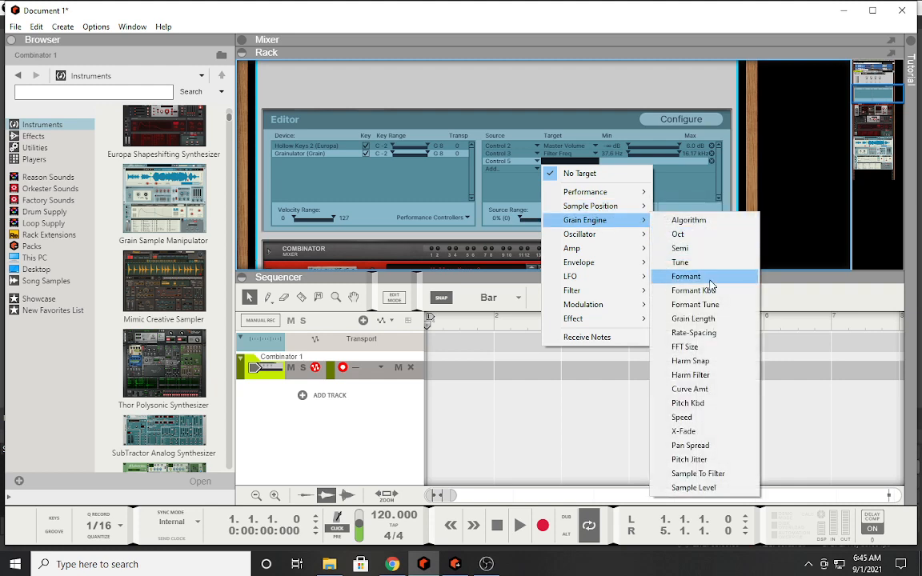
click(708, 276)
scroll(652, 170, up, 5)
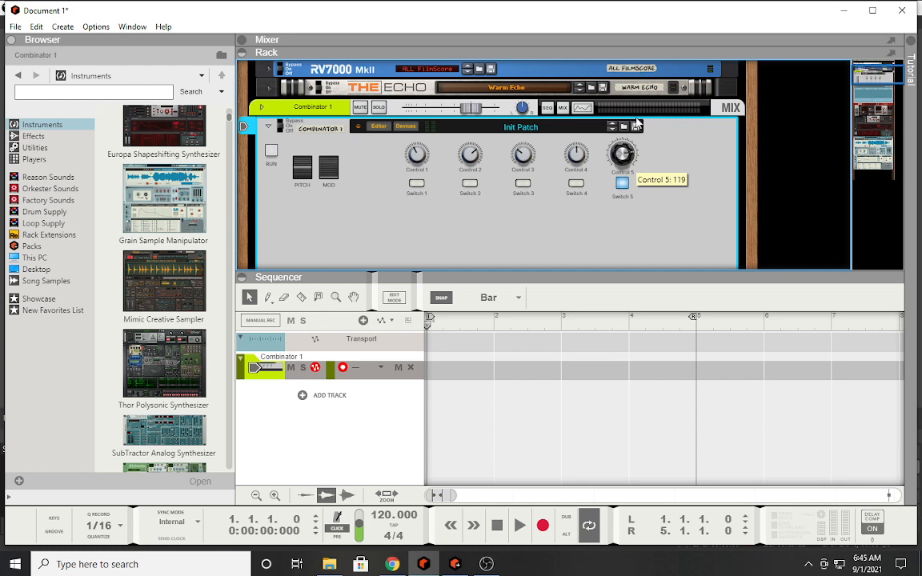
drag(636, 119, 617, 122)
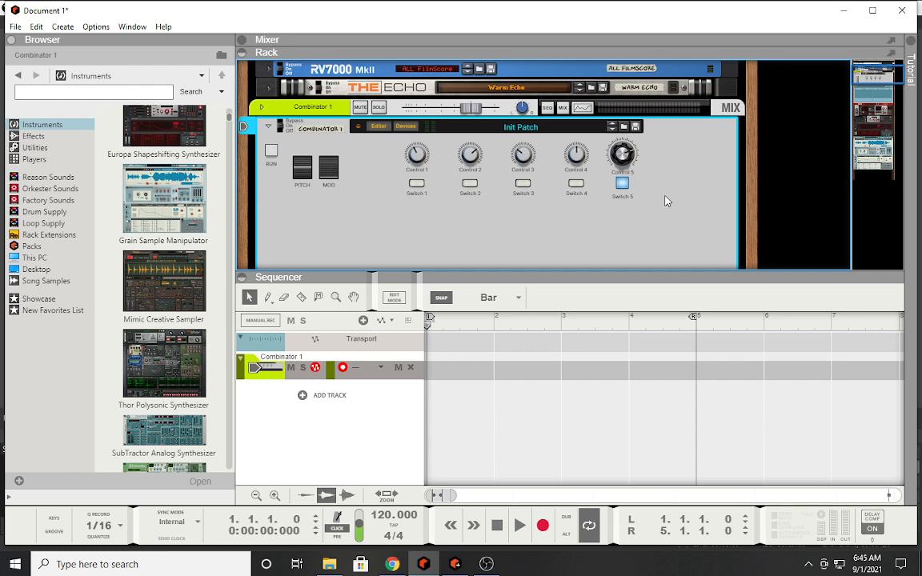
Step: Review the Combinator's Editor mappings, the Europa device, and the Combinator panel in the rack
scroll(665, 201, down, 10)
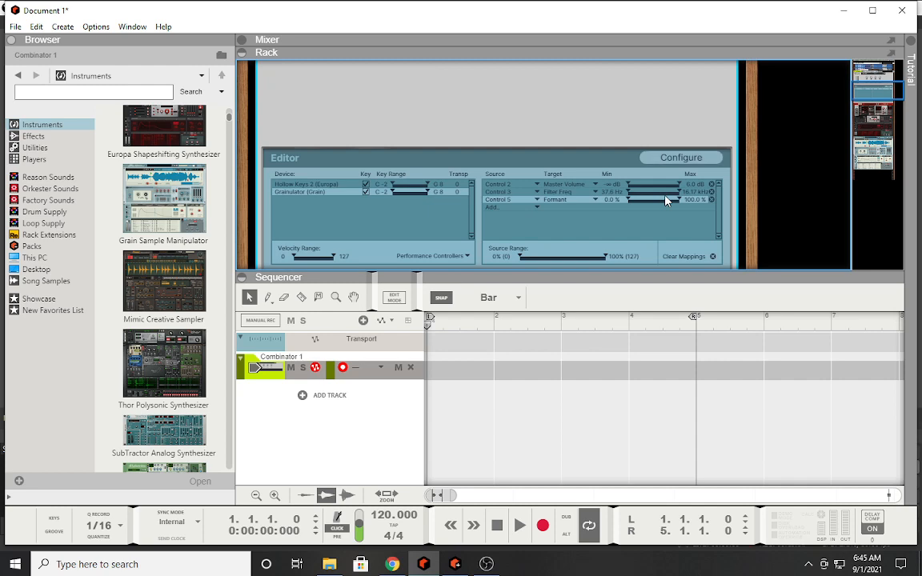
scroll(664, 201, down, 3)
scroll(665, 201, up, 7)
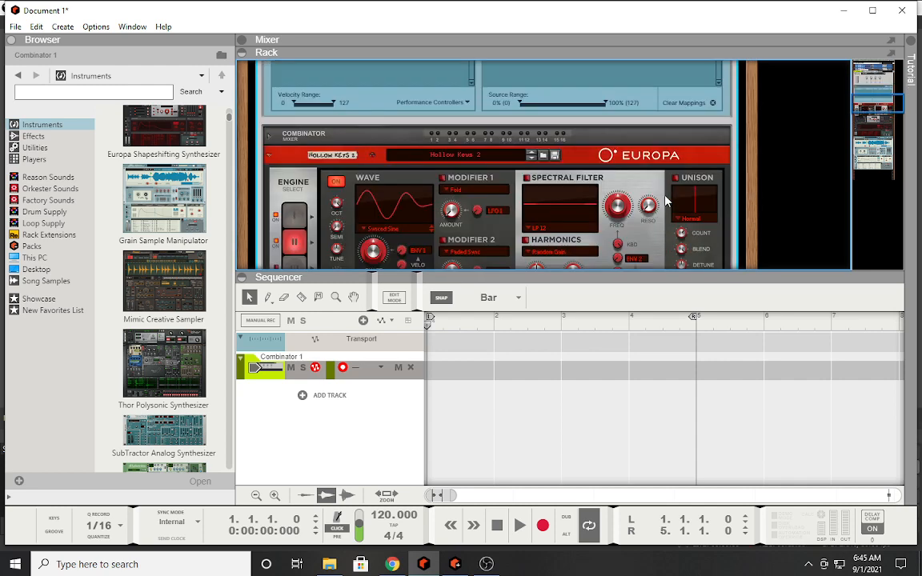
scroll(665, 201, down, 2)
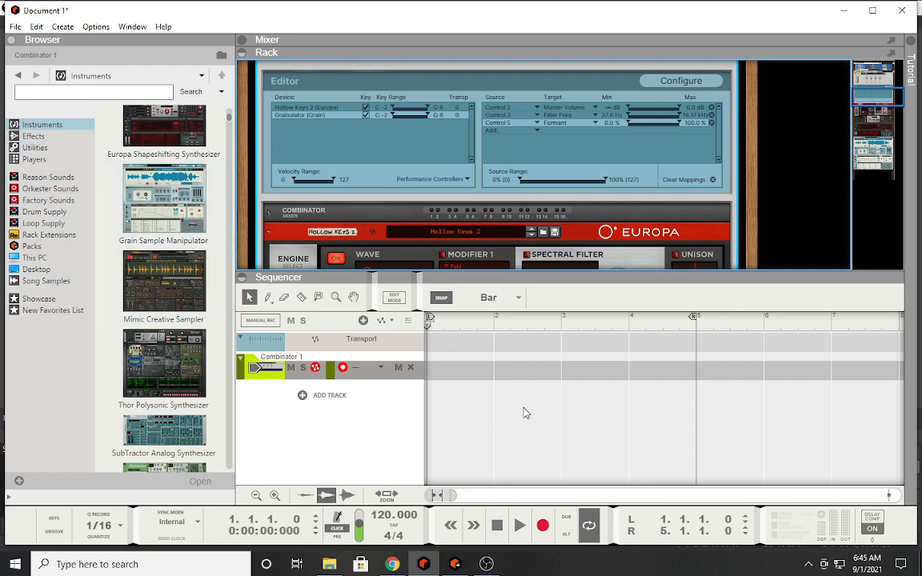
scroll(486, 163, up, 3)
scroll(484, 164, up, 4)
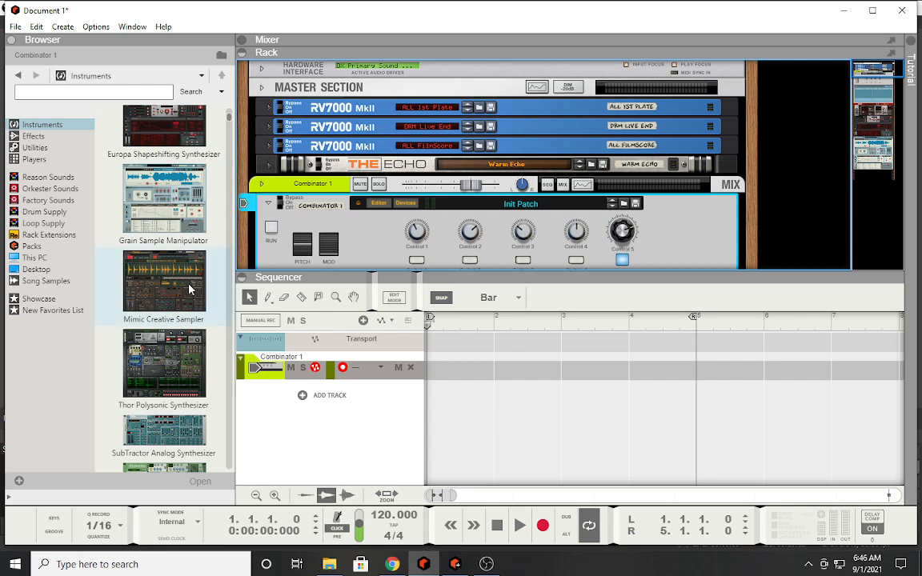
scroll(496, 243, down, 3)
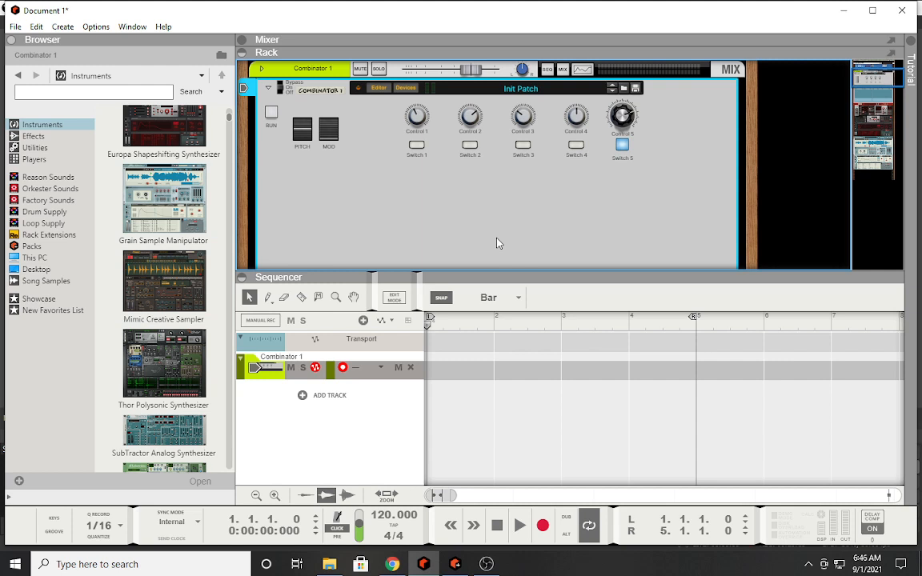
scroll(496, 243, up, 3)
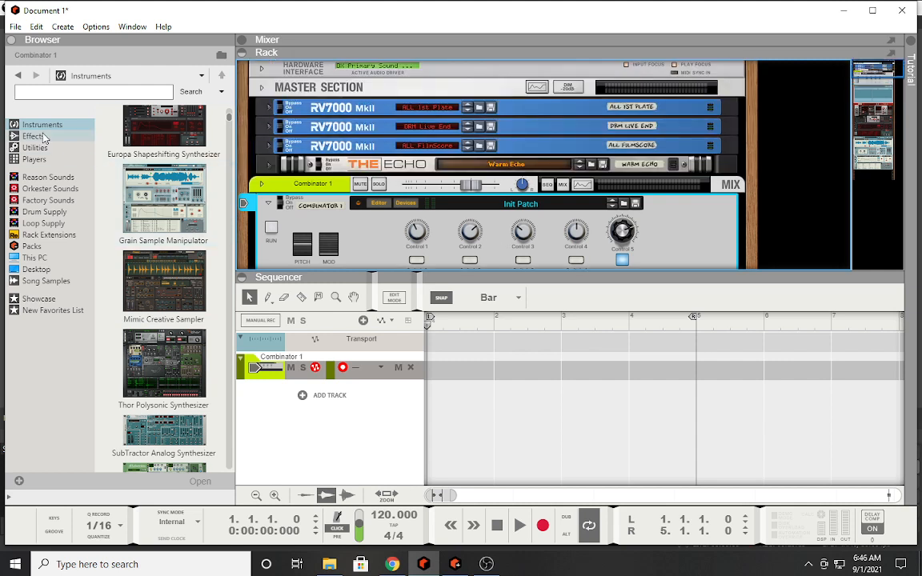
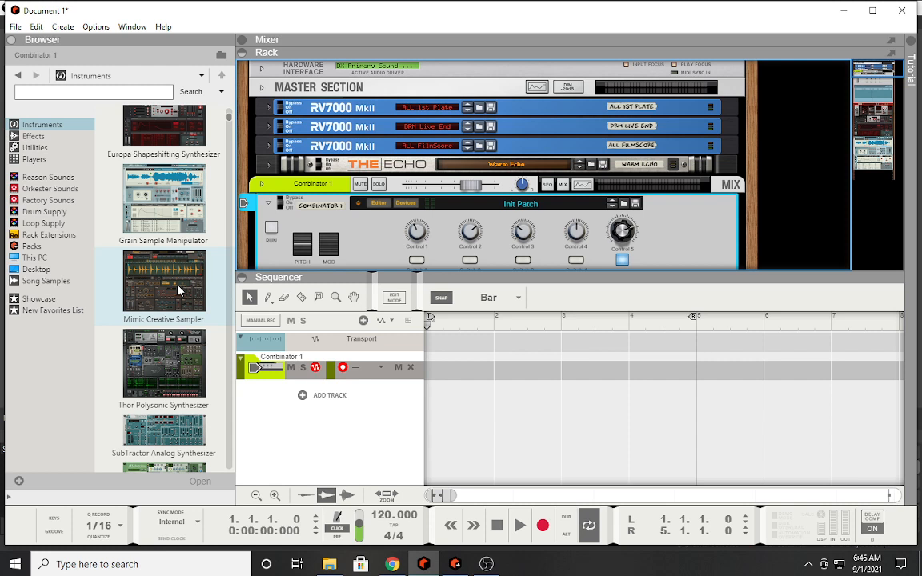
Step: Look through the available Players and Instruments in the browser for devices that could go into the Combinator
click(34, 159)
scroll(149, 152, down, 3)
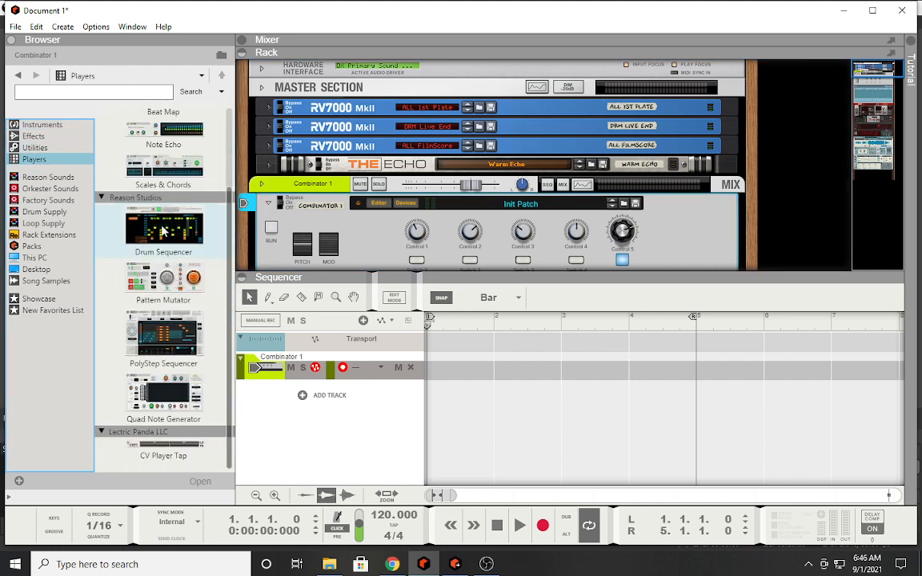
scroll(153, 351, up, 3)
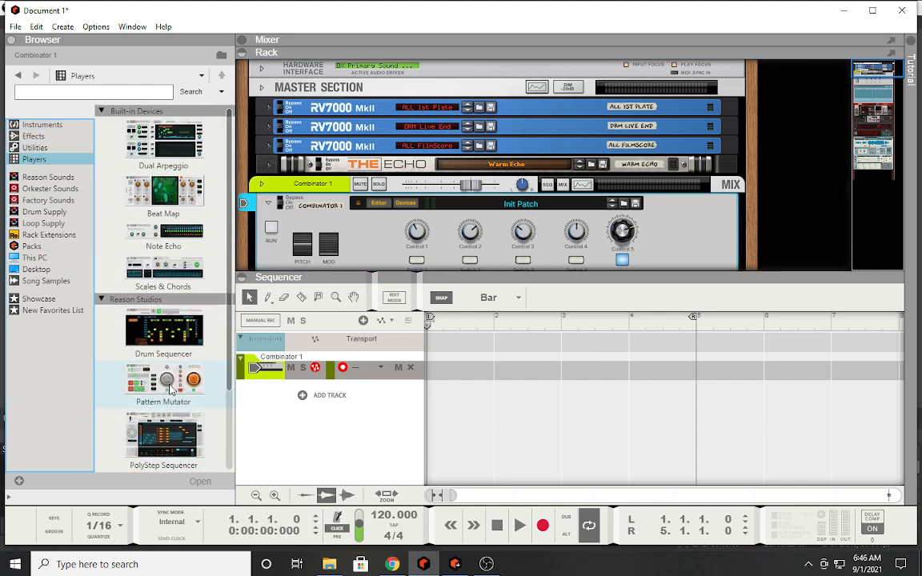
click(36, 125)
scroll(160, 192, down, 5)
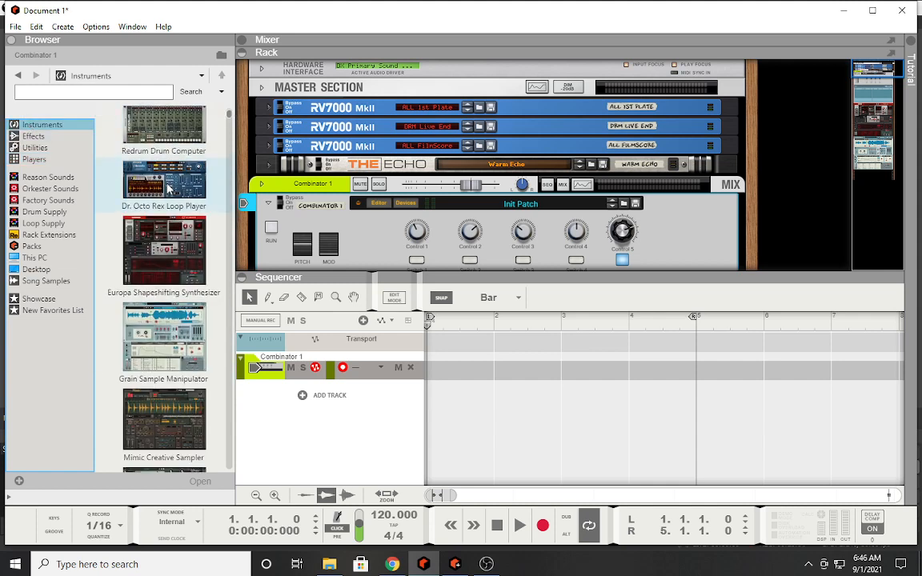
scroll(167, 209, down, 5)
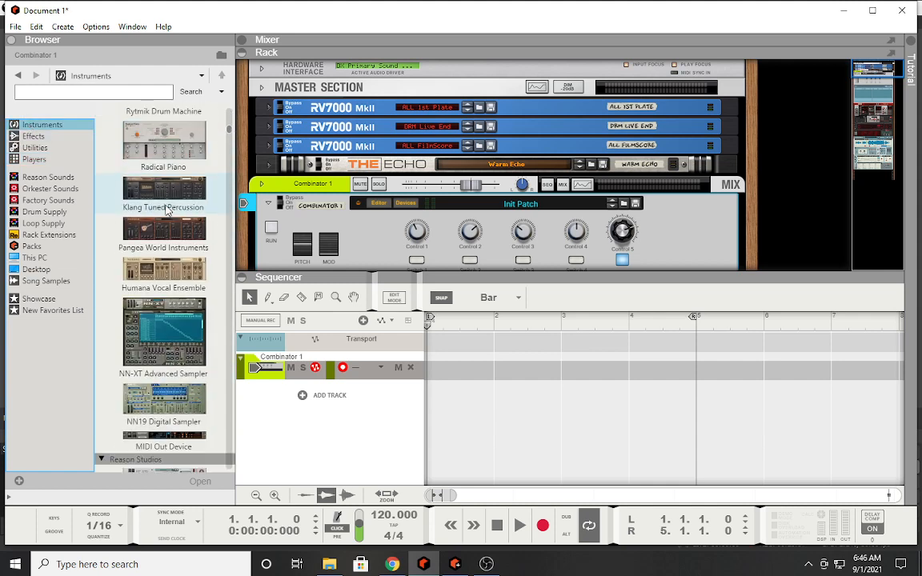
scroll(167, 209, down, 8)
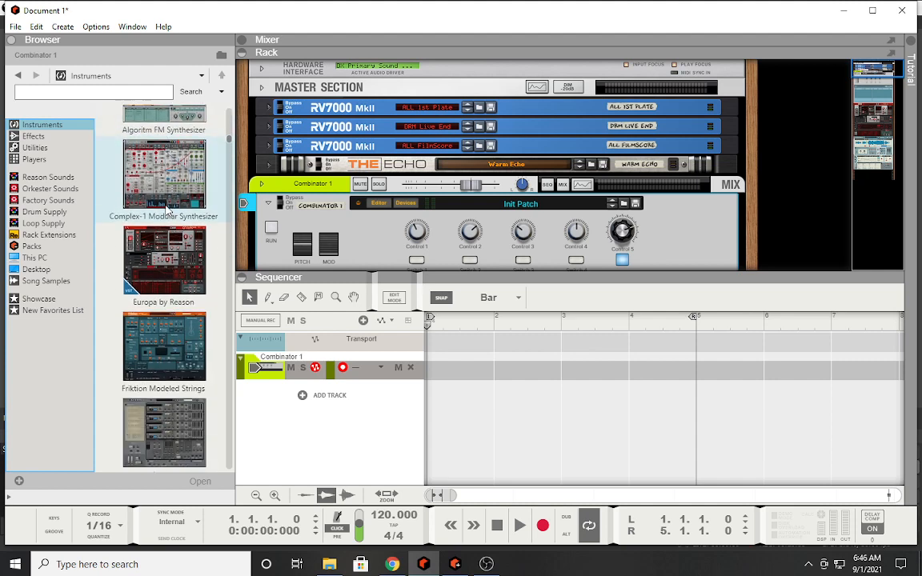
scroll(166, 209, down, 10)
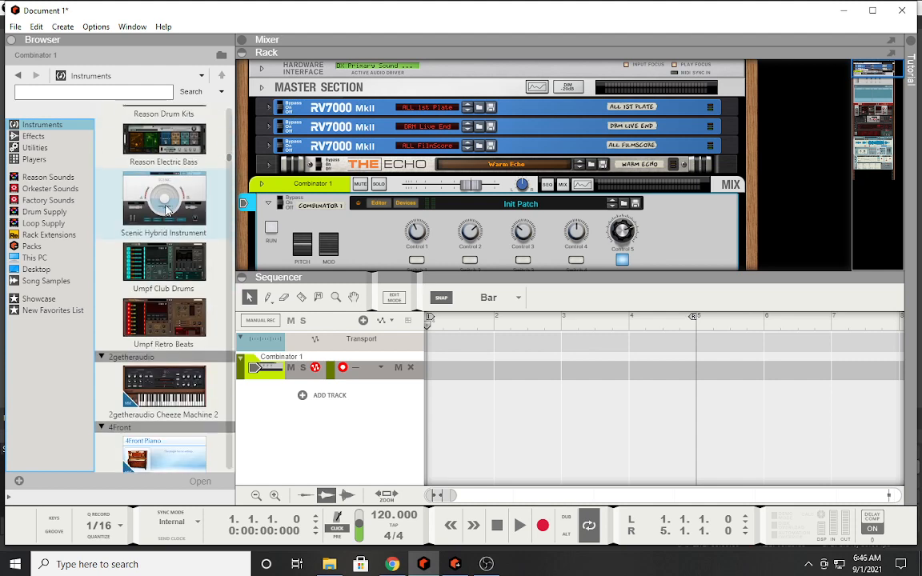
scroll(166, 210, up, 10)
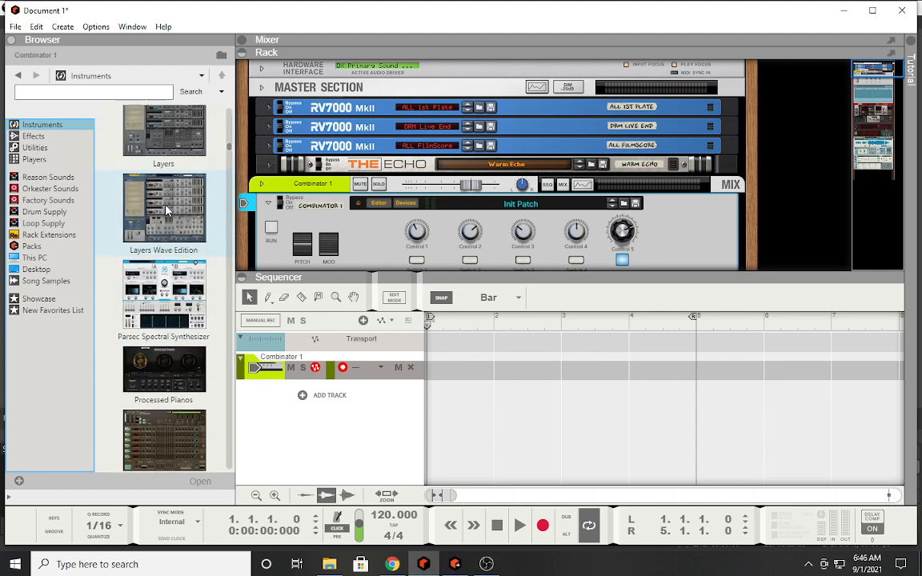
scroll(166, 210, up, 10)
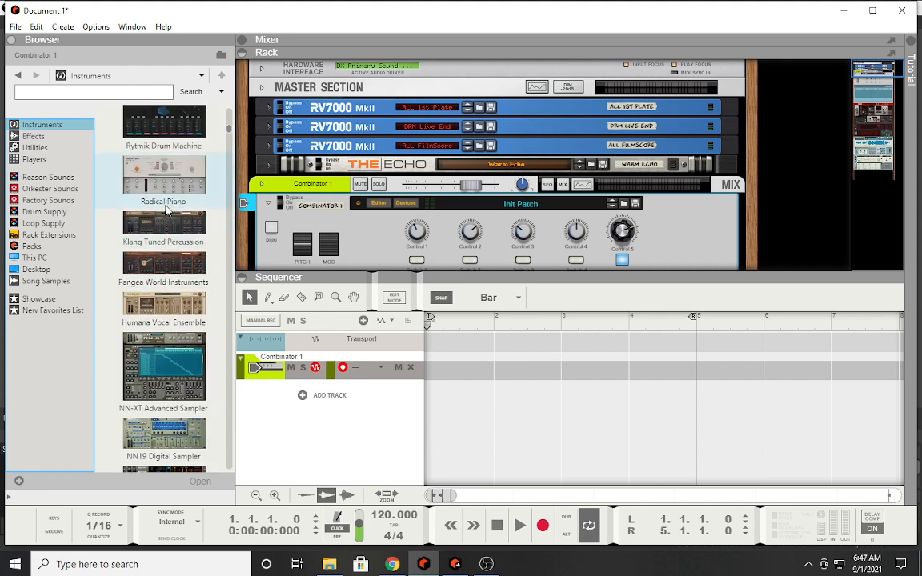
scroll(166, 210, down, 10)
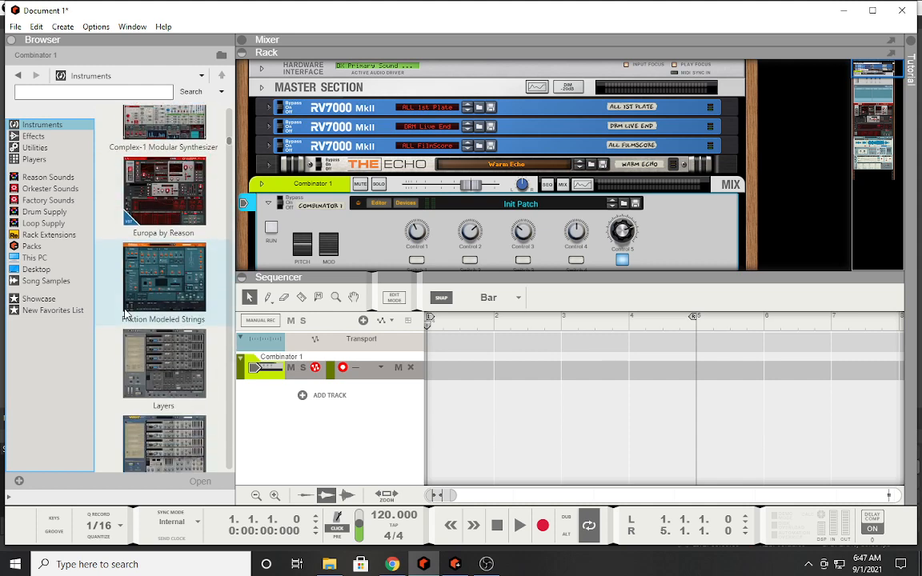
scroll(126, 312, down, 8)
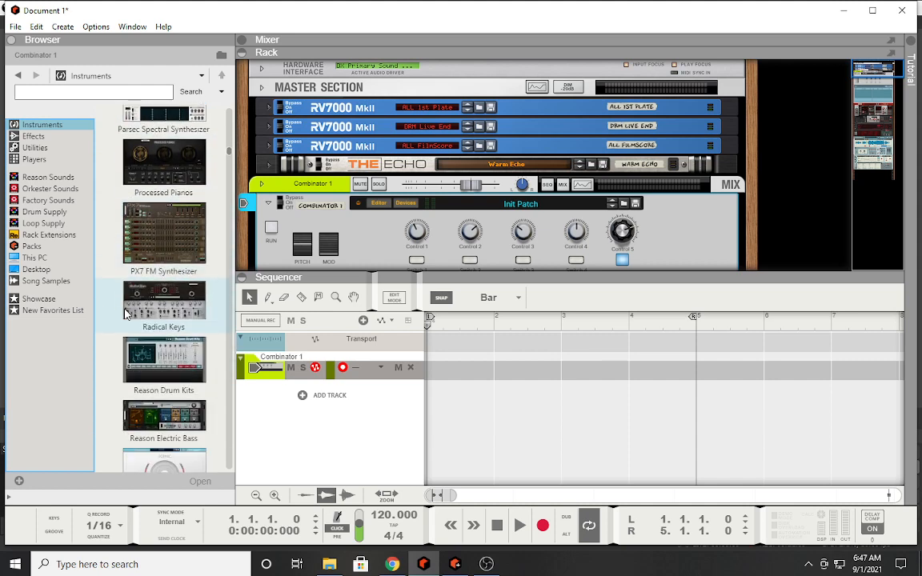
scroll(126, 313, up, 10)
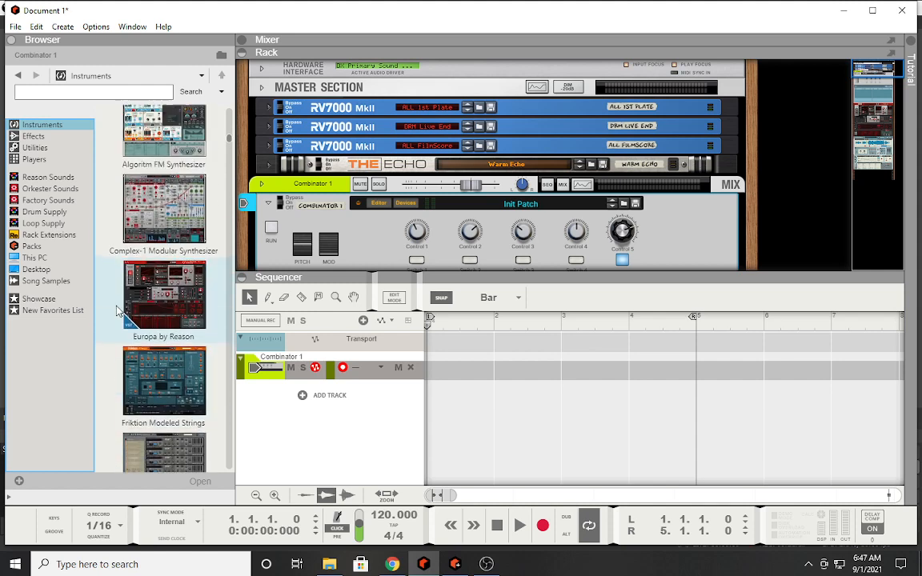
scroll(117, 312, up, 10)
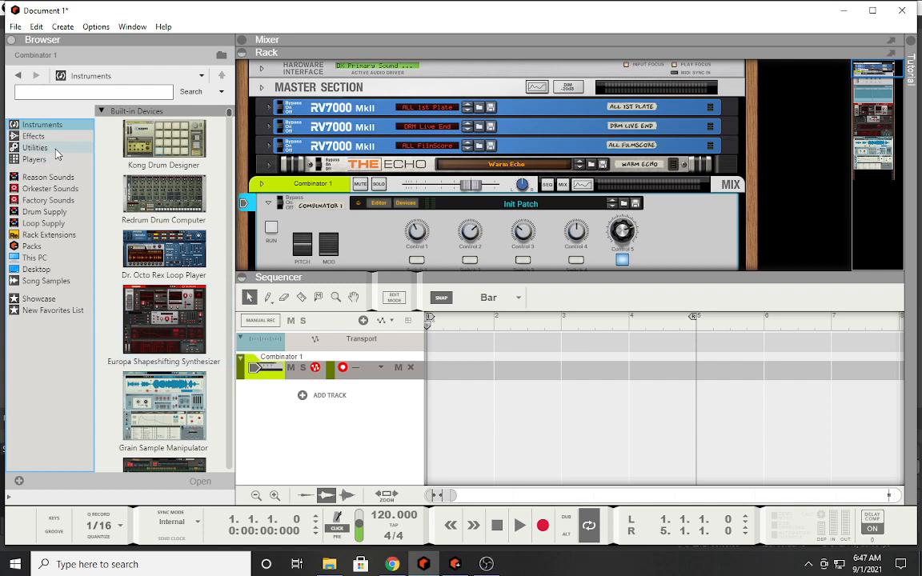
Step: Open the USB Drive (F:) under This PC in the browser to view its files
click(45, 258)
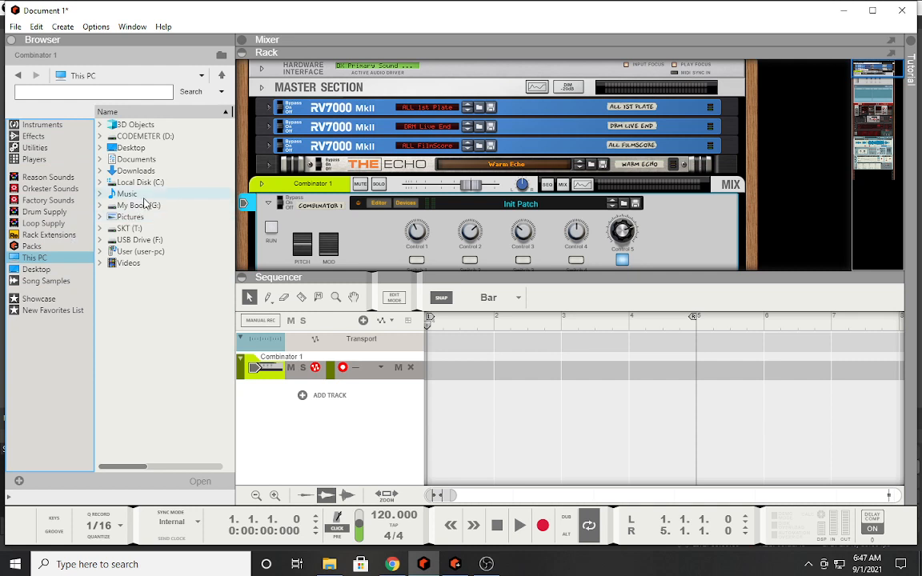
click(152, 243)
double_click(152, 244)
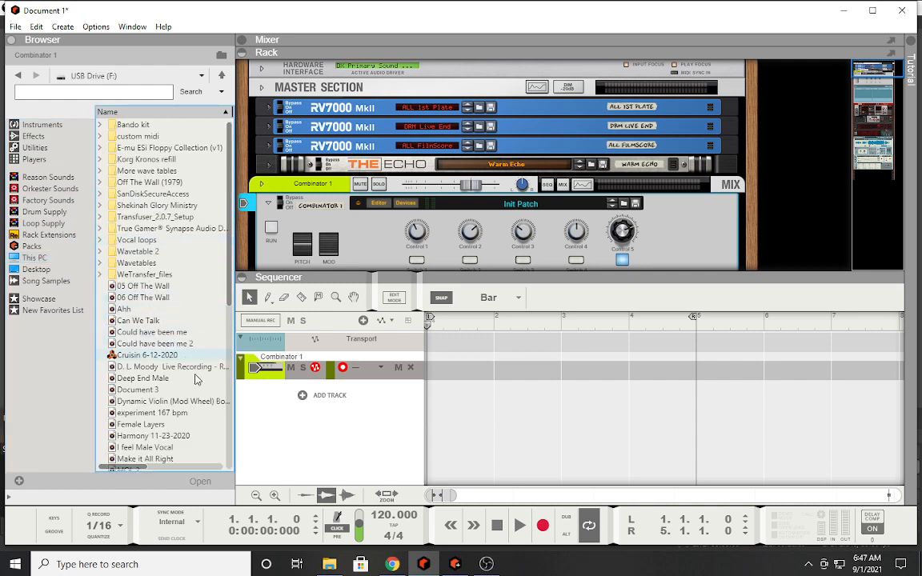
Step: Import the audio file "Could have been me" from the USB drive into the sequencer and split its clip at bar 5
click(151, 333)
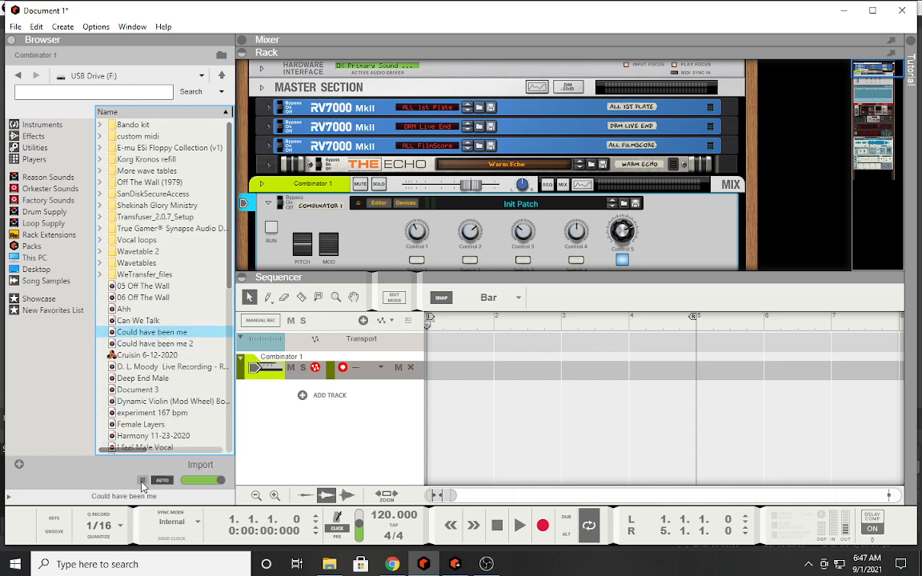
drag(148, 332, 453, 408)
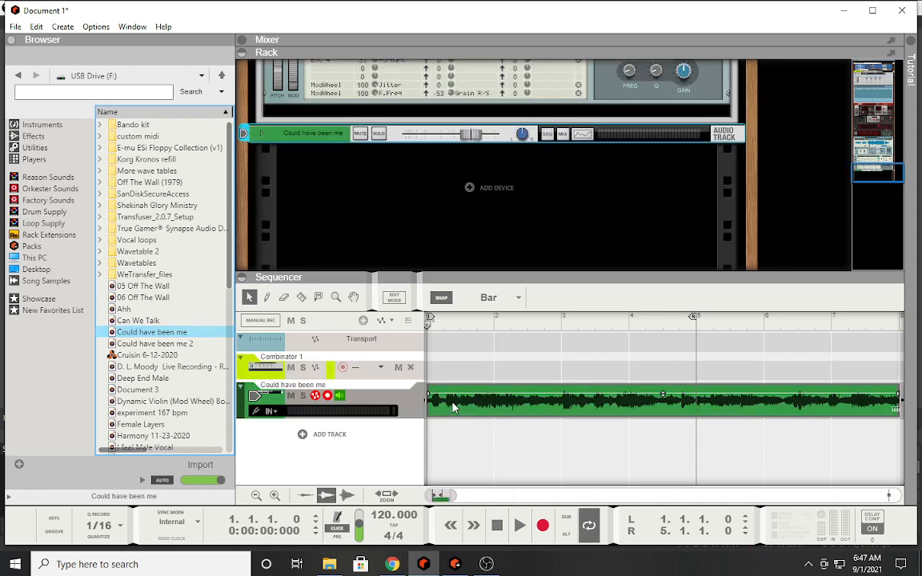
click(301, 298)
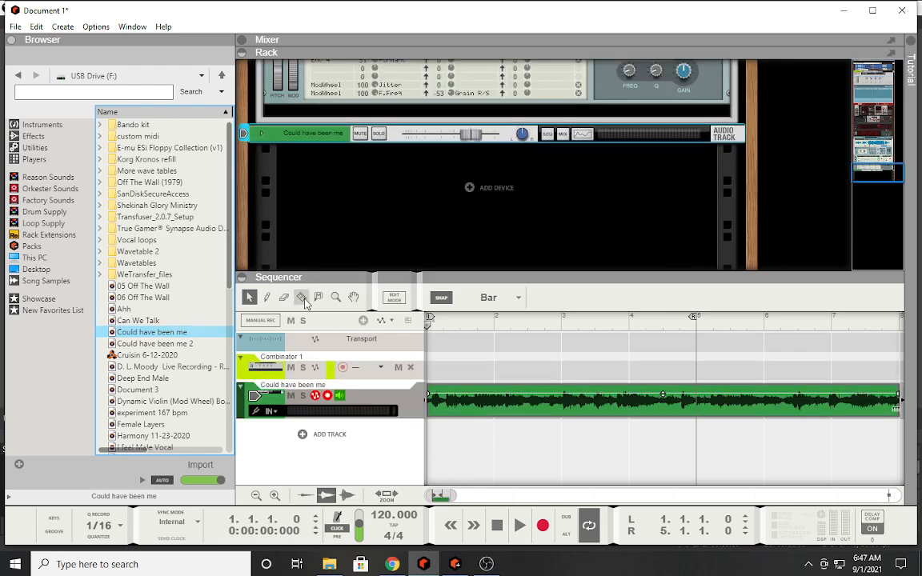
click(698, 393)
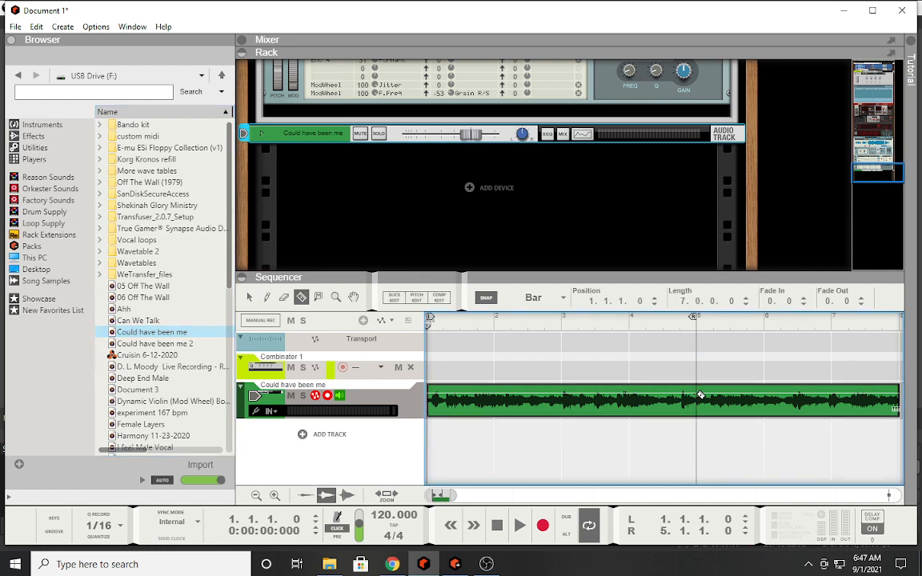
click(248, 297)
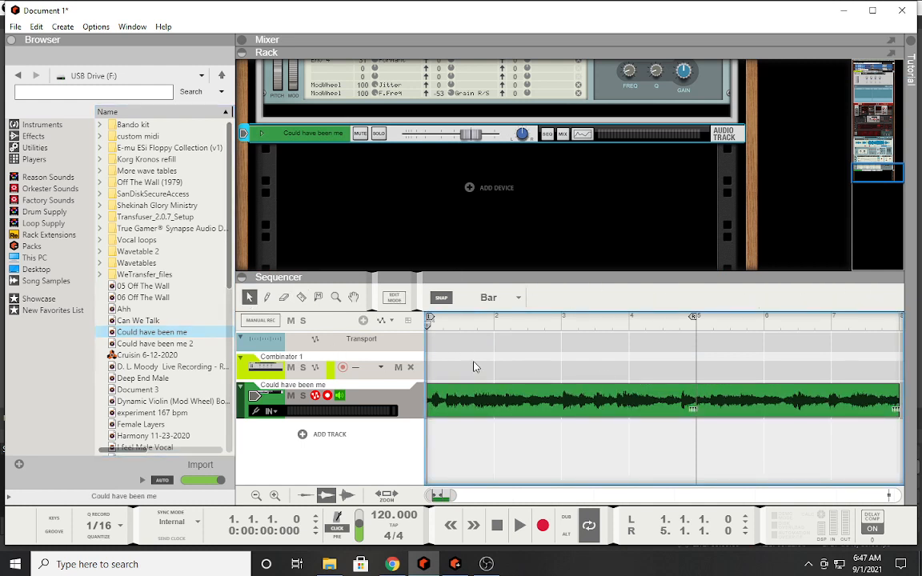
Step: View the first four-bar audio clip in the Pitch, Comp and Slice Edit modes with the Sequencer maximized
click(566, 397)
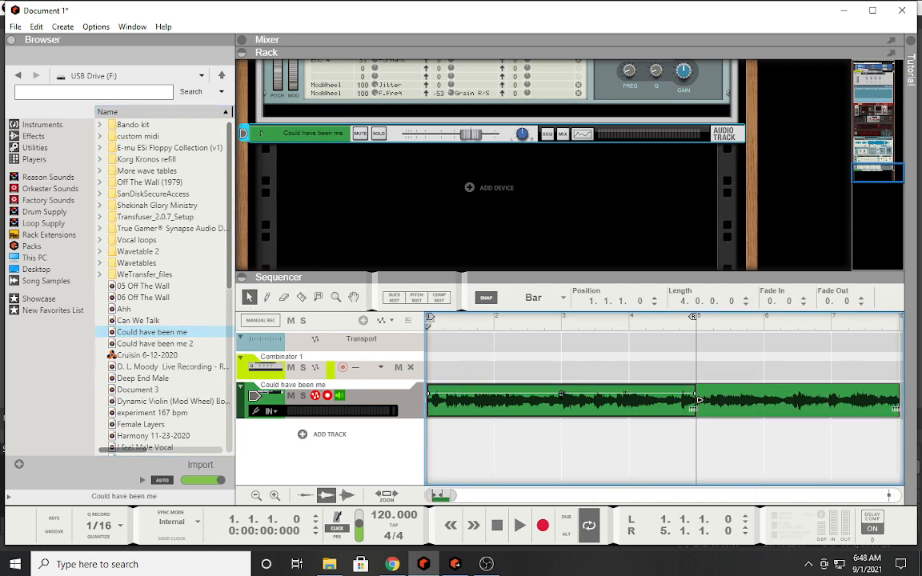
click(416, 298)
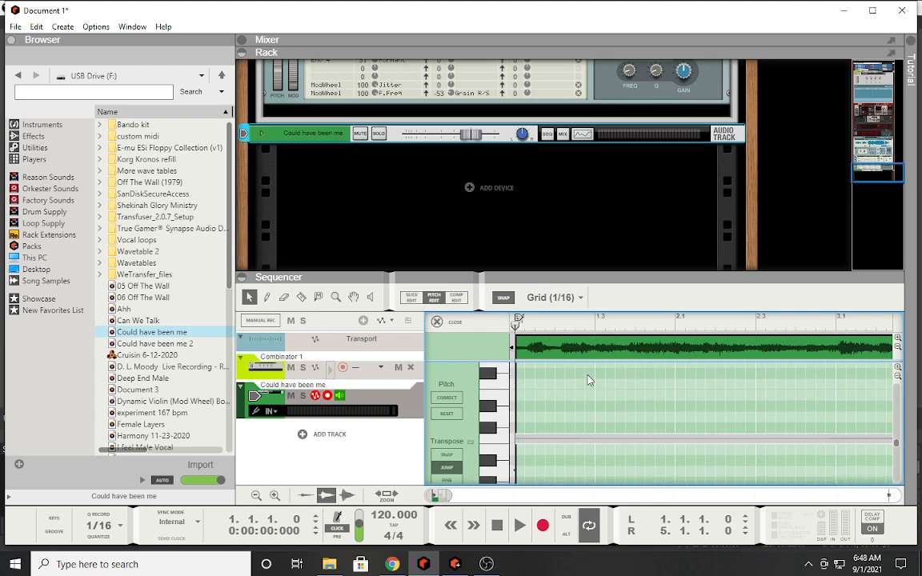
key(F6)
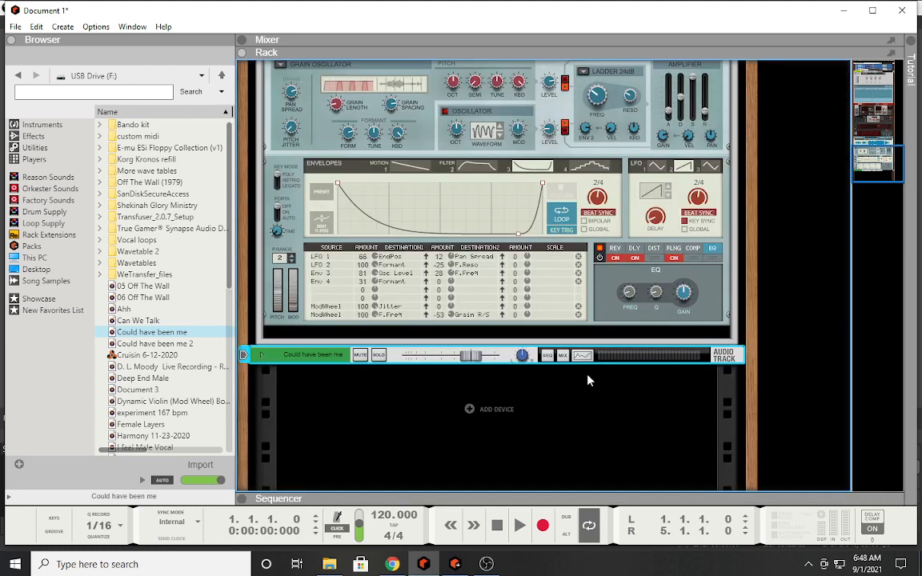
key(F7)
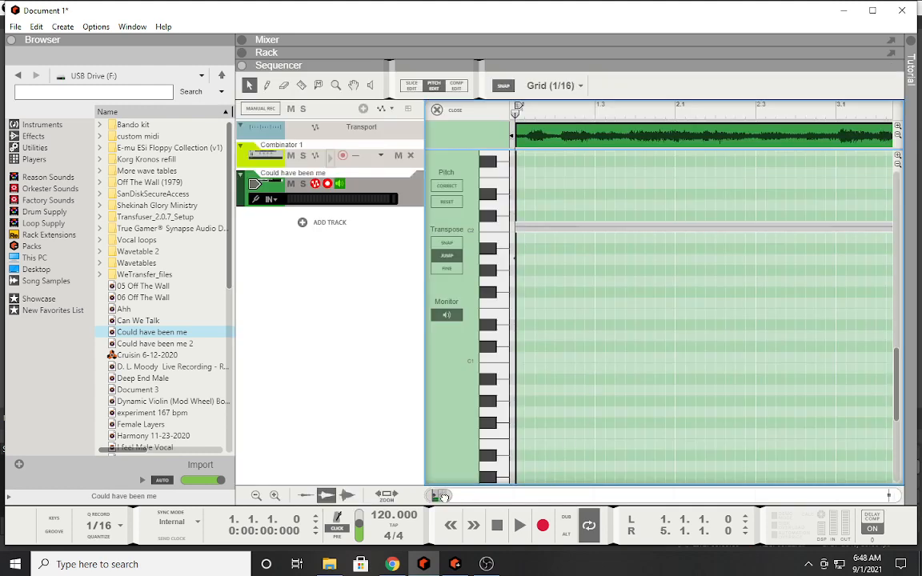
mouse_move(440, 495)
mouse_down()
mouse_move(454, 498)
mouse_move(442, 497)
mouse_up()
click(453, 92)
click(412, 88)
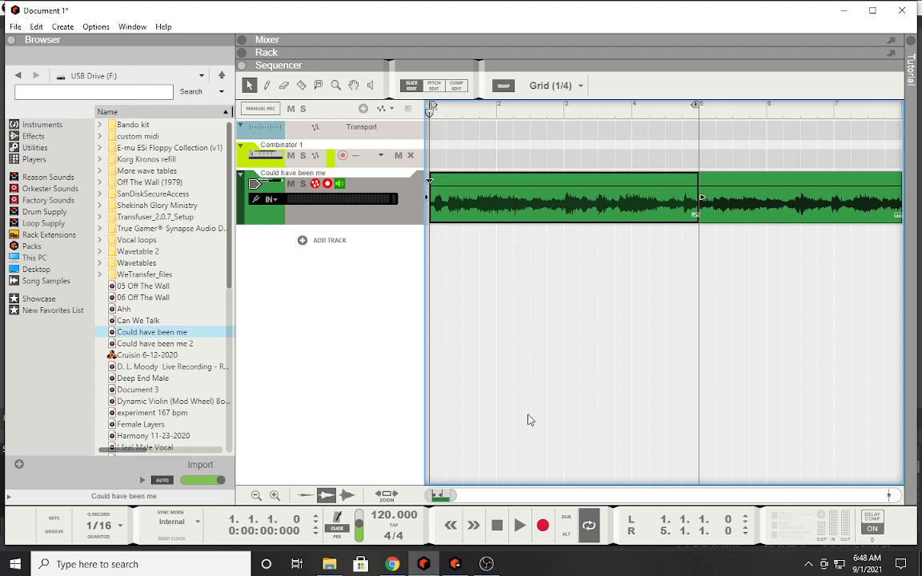
Step: Look through the available Instruments in the browser, from the built-in and Reason Studios devices to the third-party VST plugins
mouse_move(421, 562)
click(24, 125)
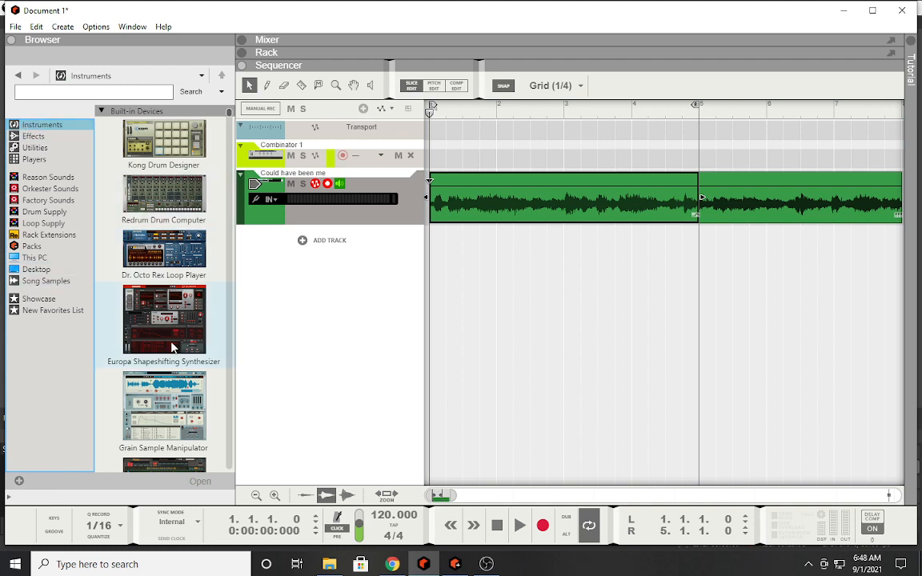
scroll(171, 356, down, 1)
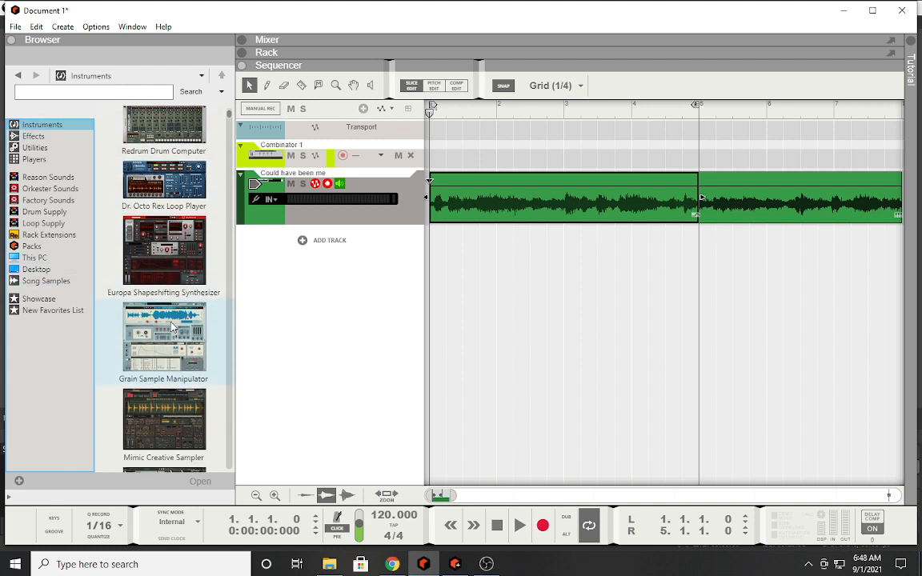
scroll(171, 324, down, 5)
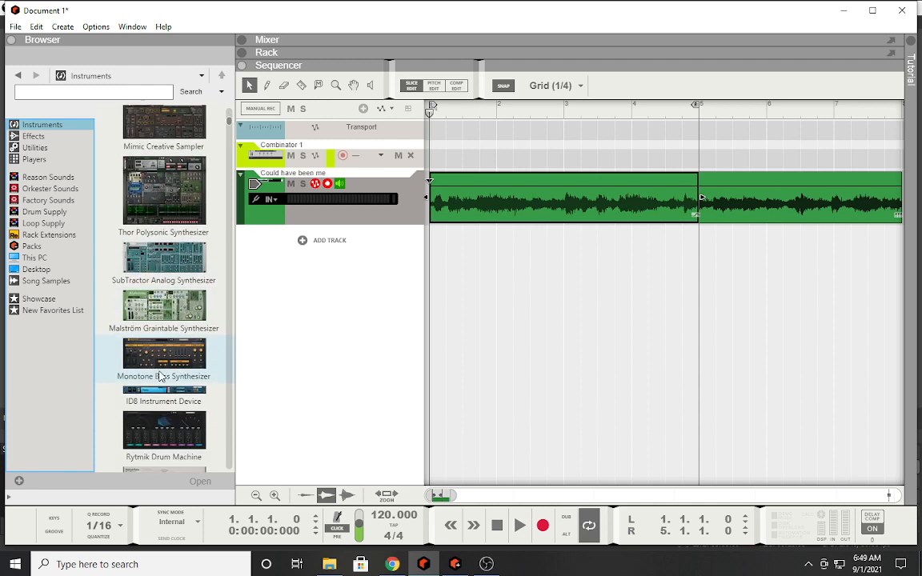
scroll(160, 376, down, 2)
scroll(160, 376, down, 3)
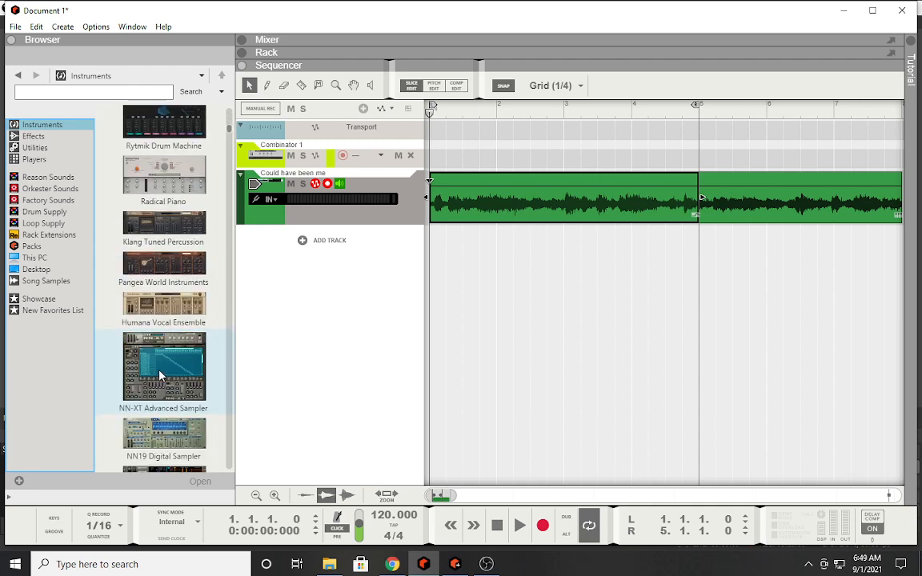
scroll(160, 376, down, 1)
scroll(160, 376, down, 4)
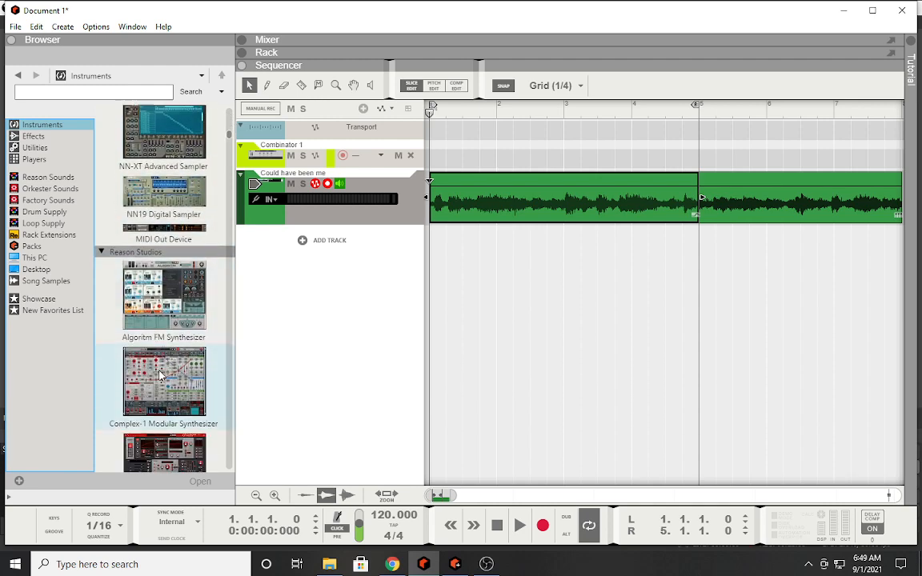
scroll(160, 376, down, 2)
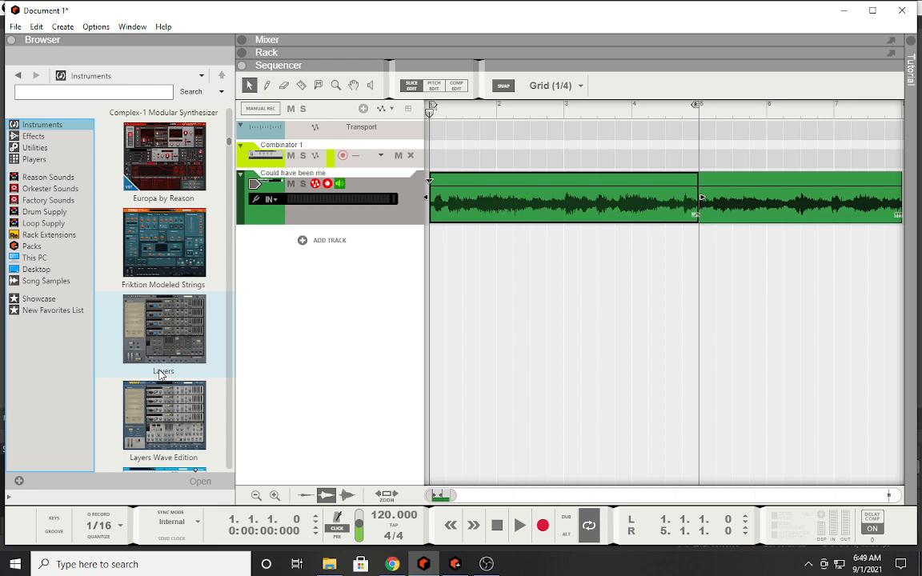
scroll(158, 380, down, 5)
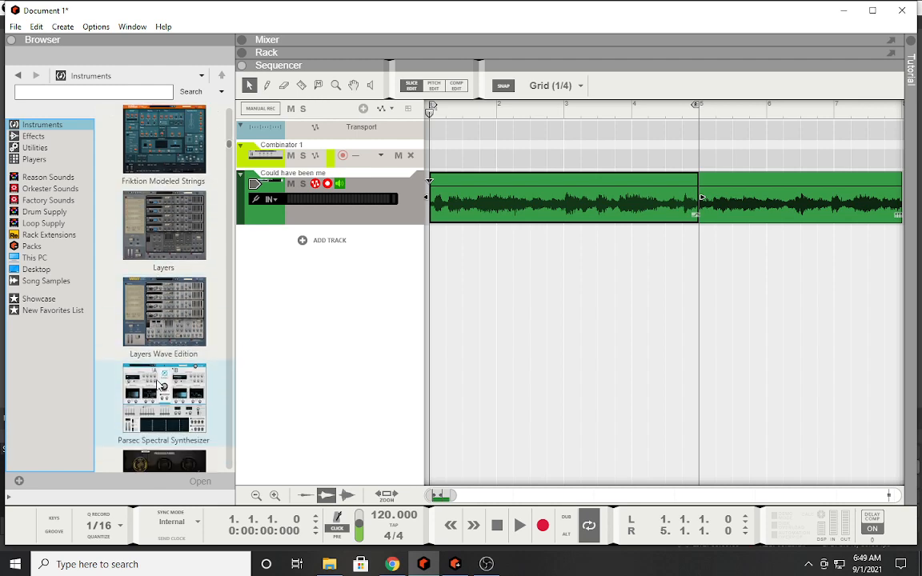
scroll(159, 385, down, 5)
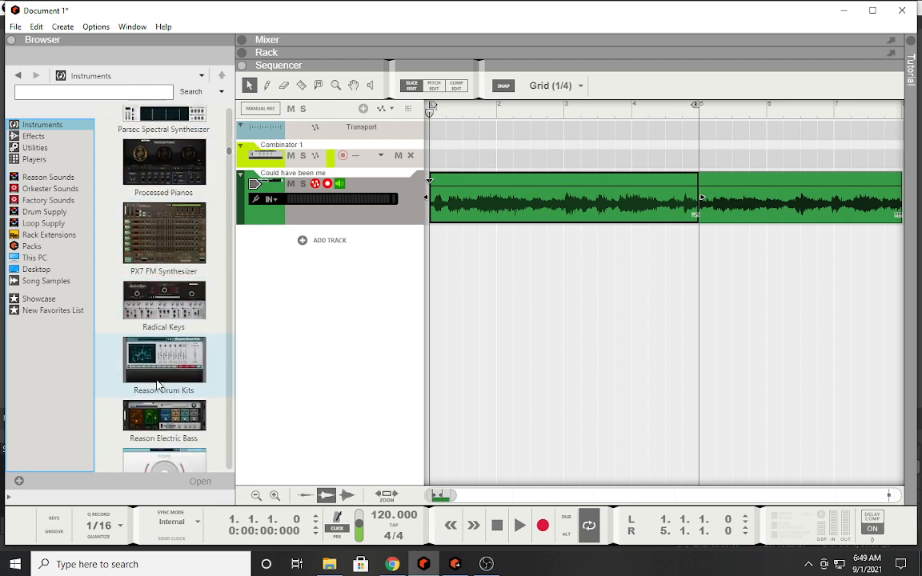
scroll(159, 386, down, 2)
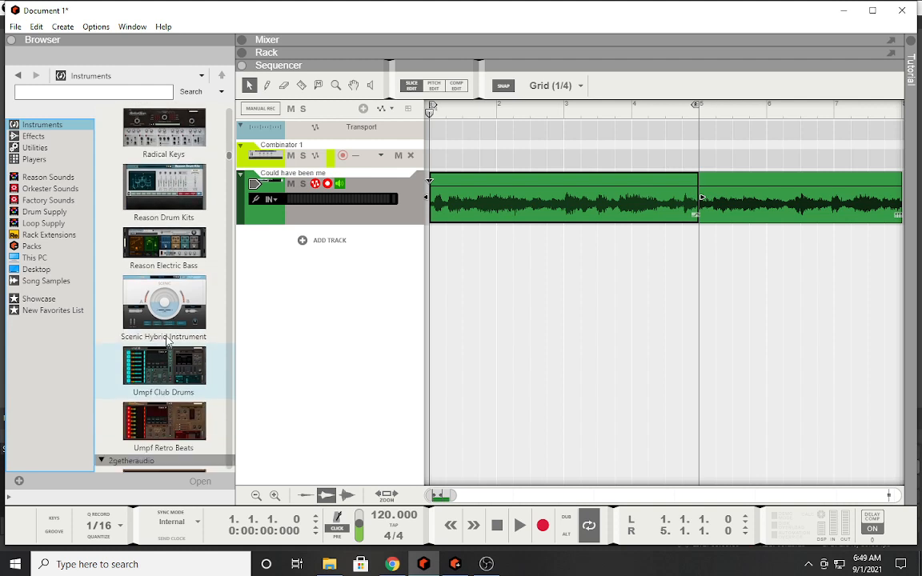
scroll(172, 320, down, 1)
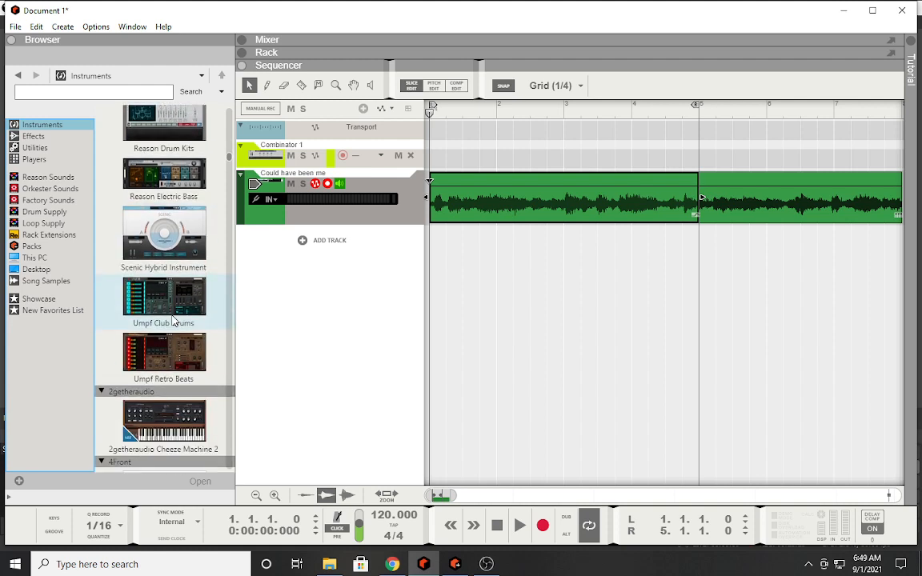
scroll(163, 308, down, 1)
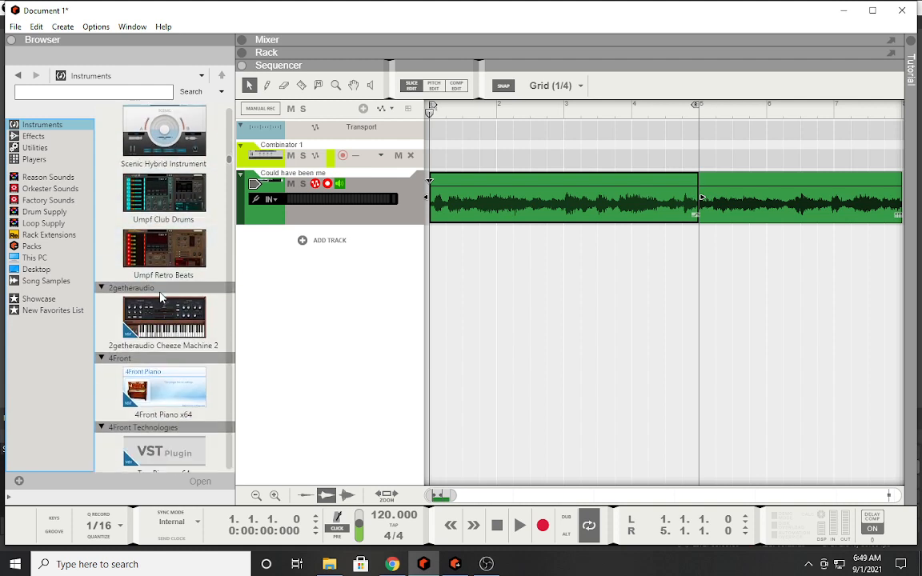
scroll(160, 296, down, 2)
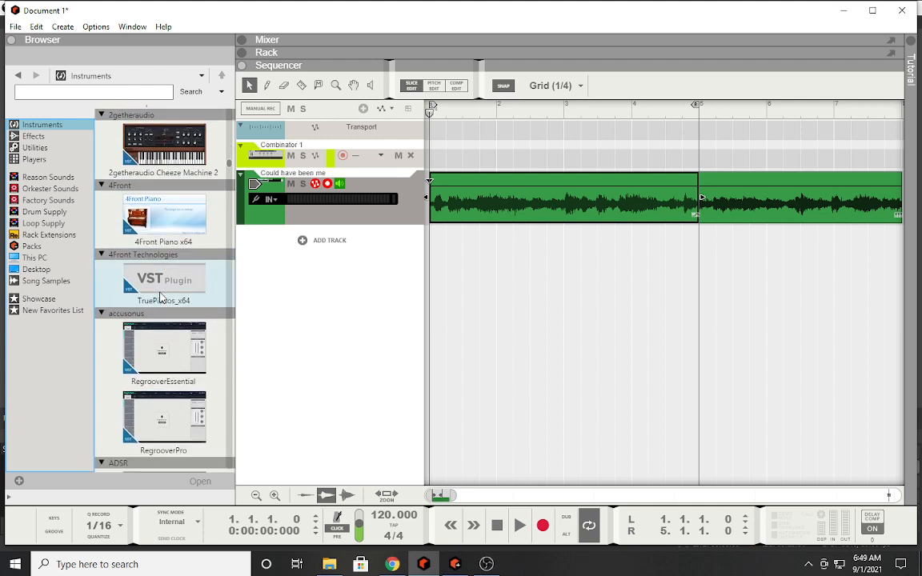
Step: Go back over the Reason Studios and built-in instruments to compare the available synthesizers and samplers
scroll(160, 298, up, 12)
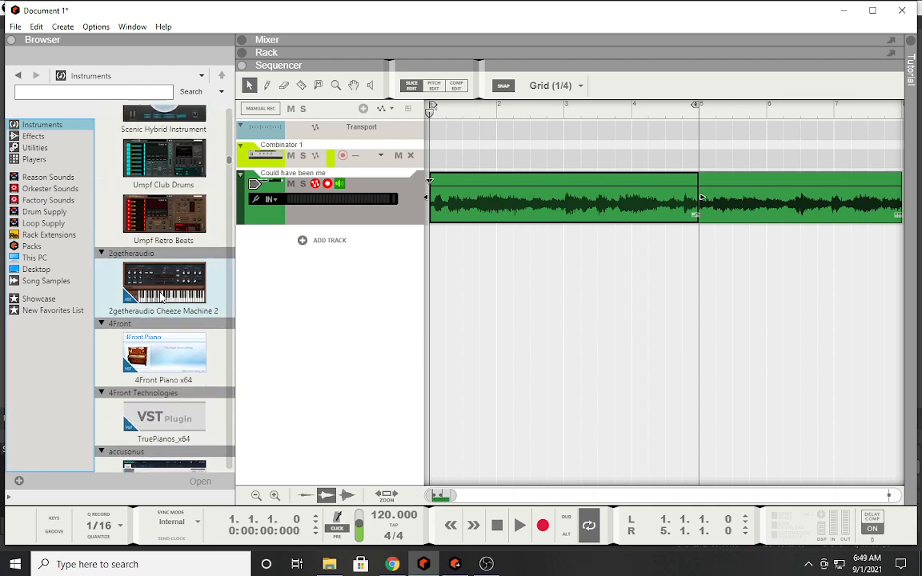
scroll(160, 297, up, 1)
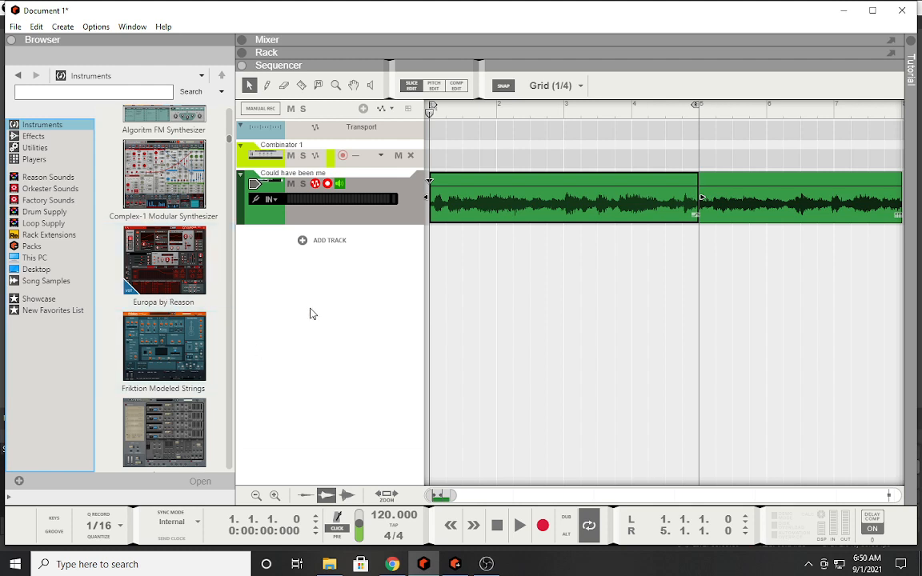
scroll(185, 236, up, 2)
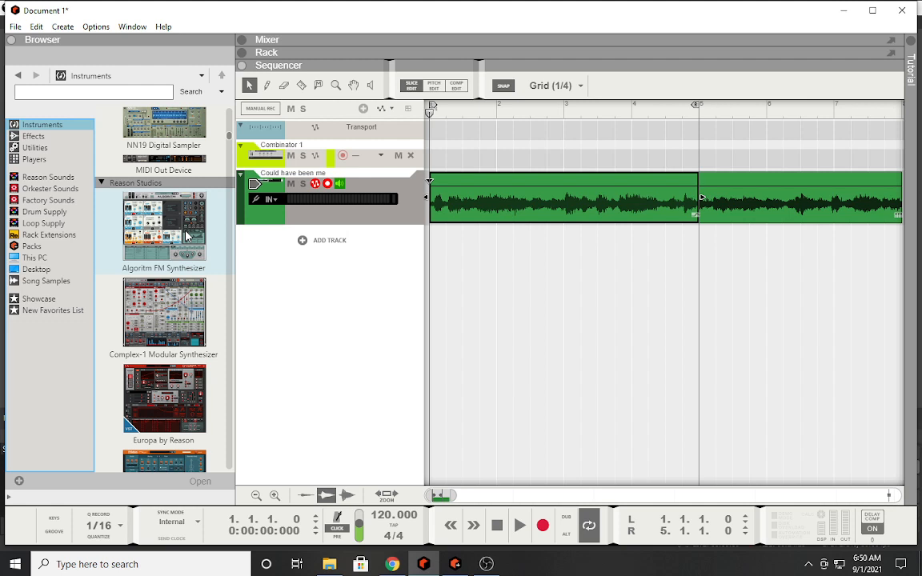
scroll(186, 236, down, 4)
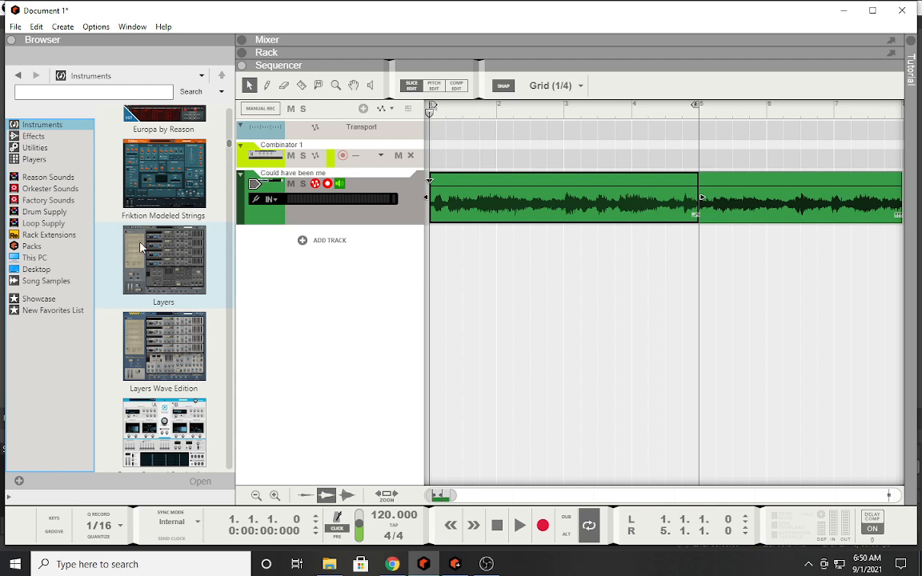
scroll(146, 229, up, 3)
scroll(147, 229, down, 3)
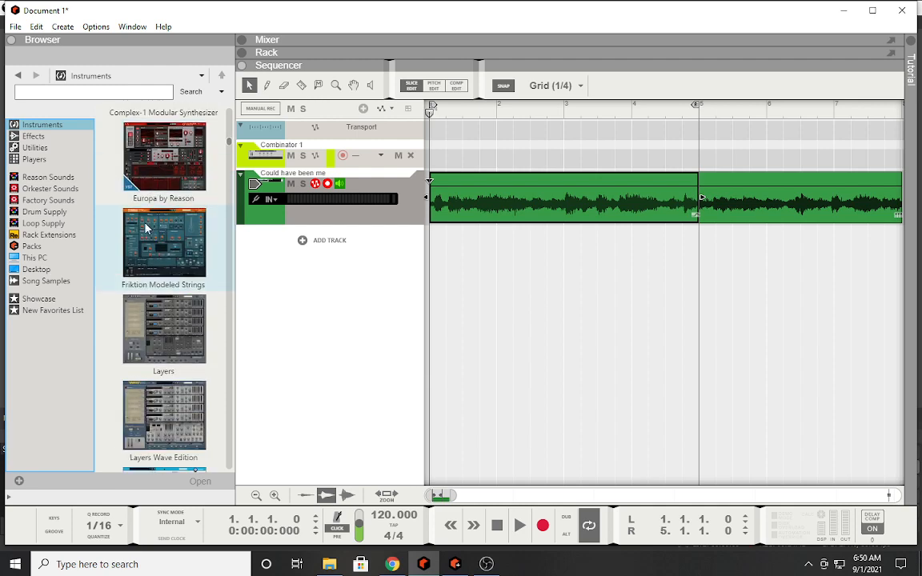
scroll(146, 230, up, 3)
scroll(146, 230, down, 10)
scroll(146, 229, up, 10)
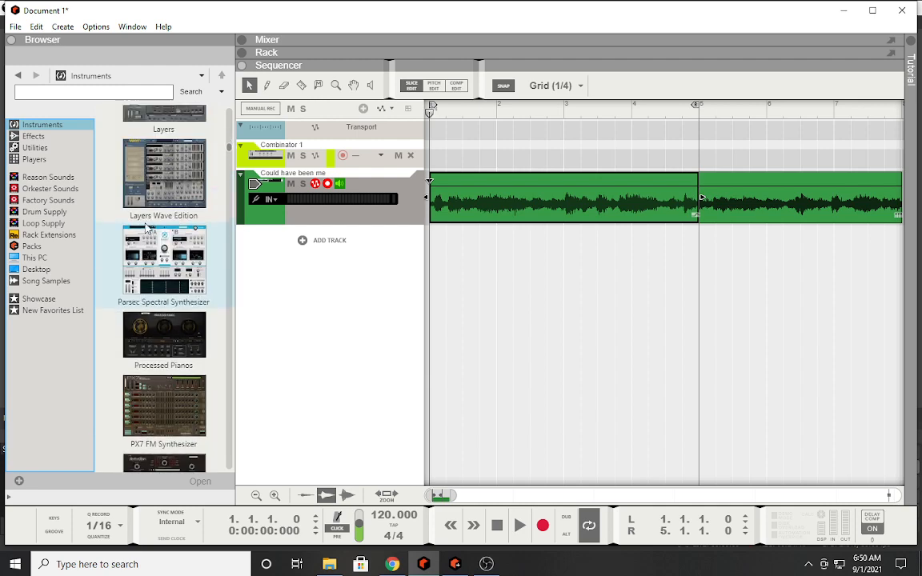
scroll(146, 230, down, 5)
scroll(146, 229, up, 3)
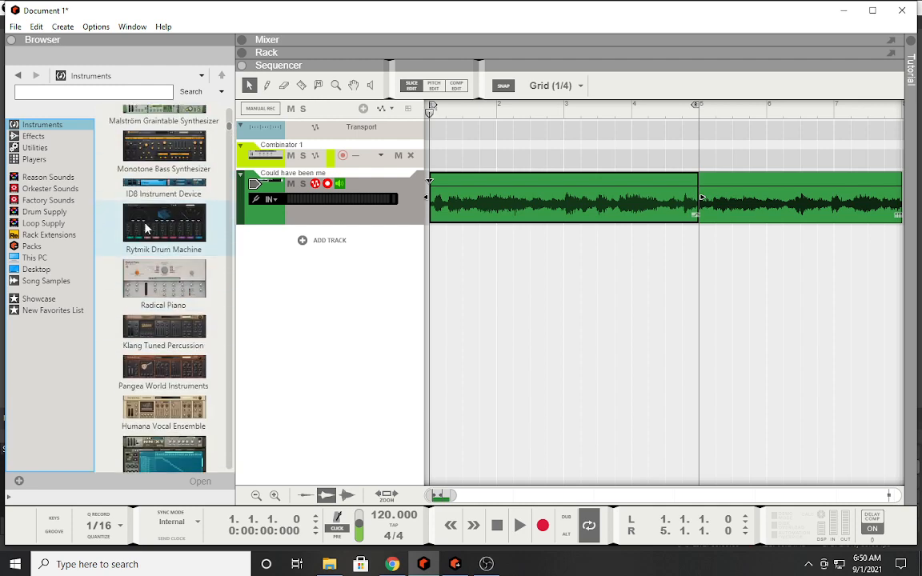
scroll(147, 229, down, 3)
scroll(146, 230, up, 6)
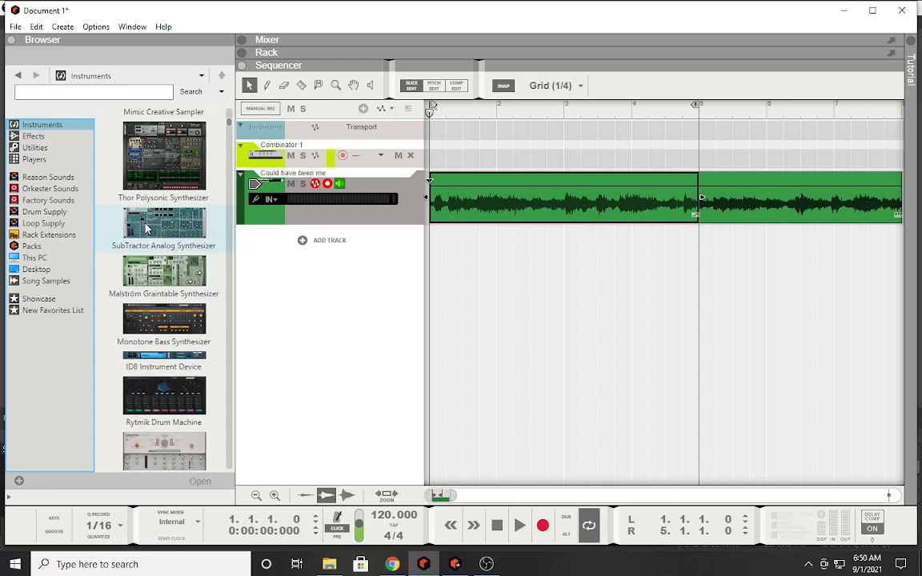
scroll(150, 192, up, 6)
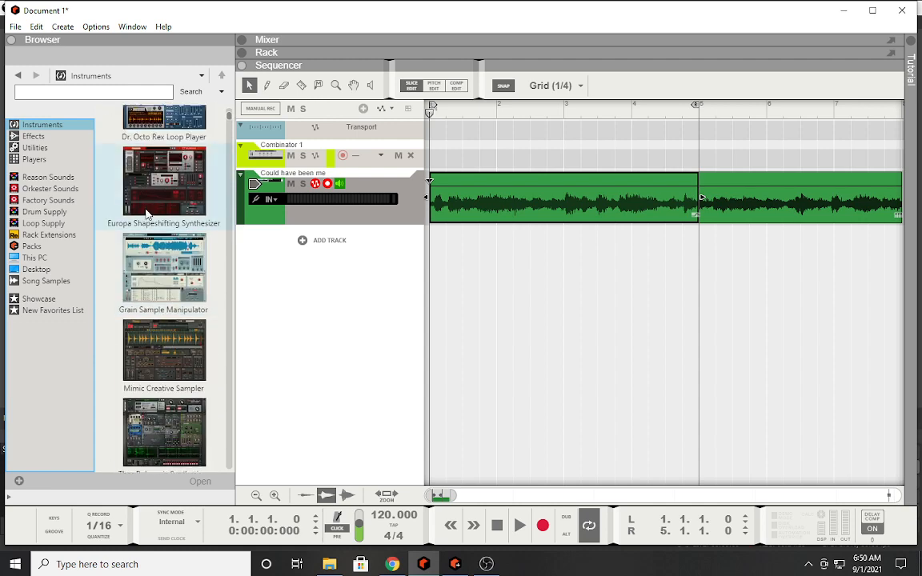
scroll(150, 189, down, 12)
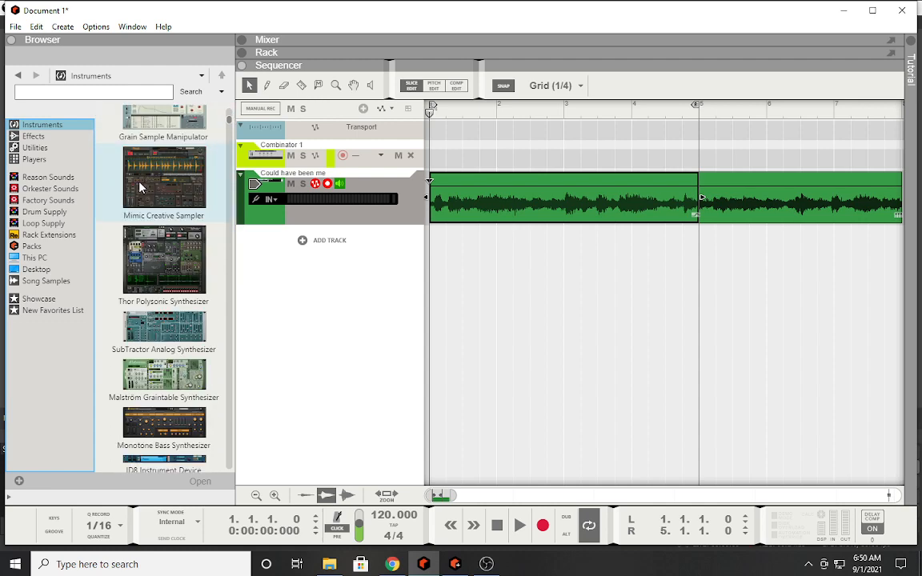
scroll(128, 260, up, 2)
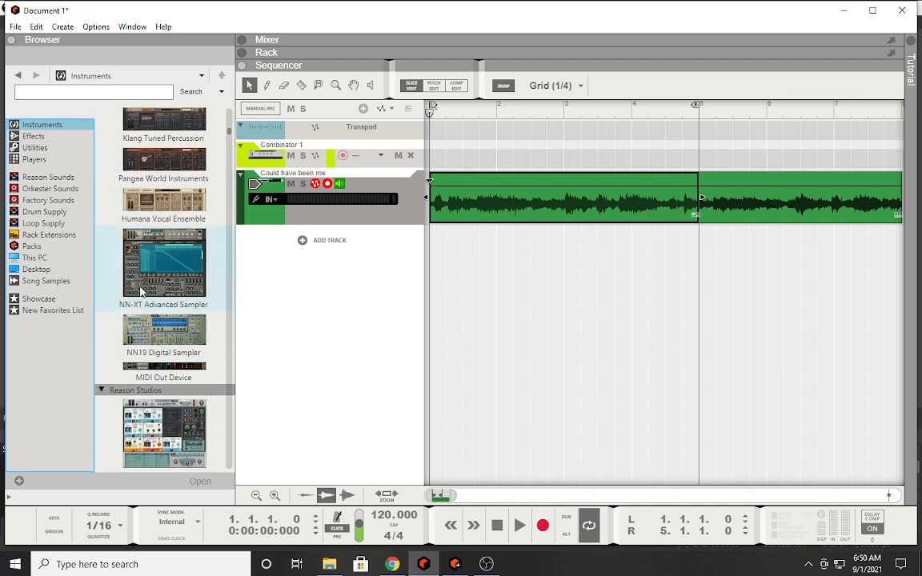
scroll(157, 324, up, 3)
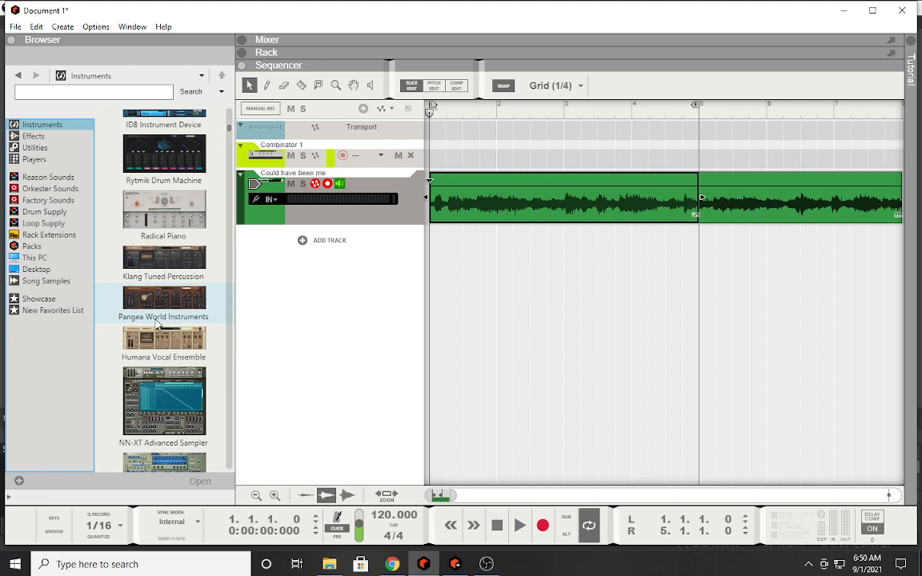
Step: Look through the available Effects in the browser, from the built-in devices to the Reason Studios and third-party ones
click(32, 136)
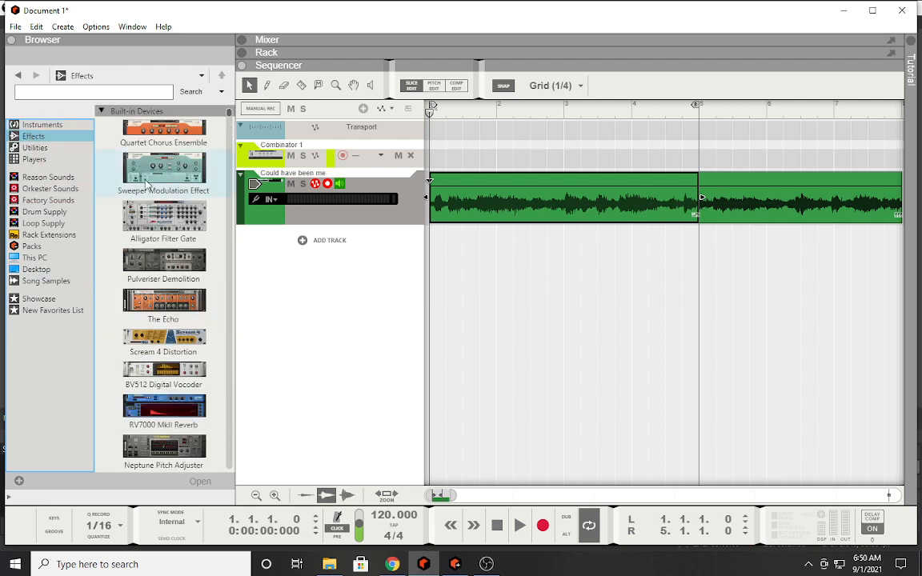
scroll(150, 179, down, 5)
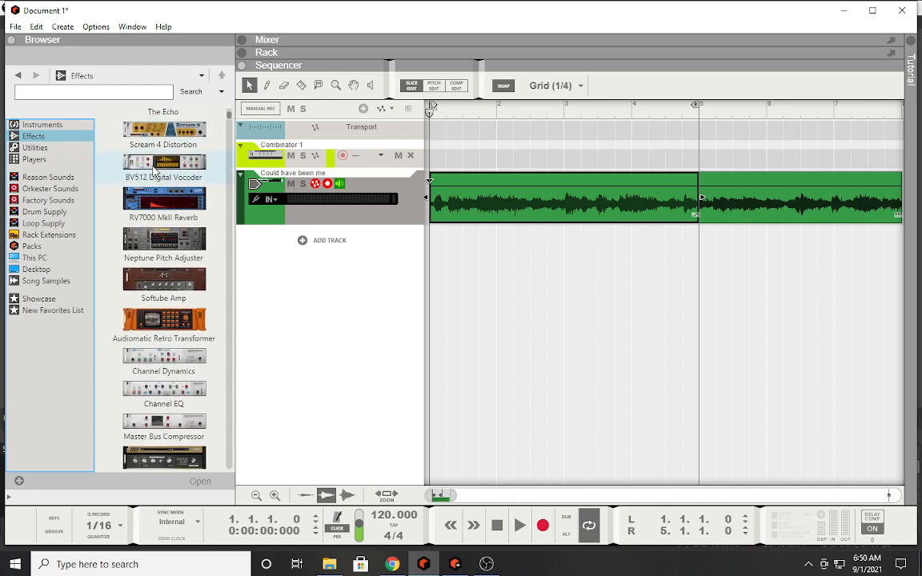
scroll(156, 175, down, 10)
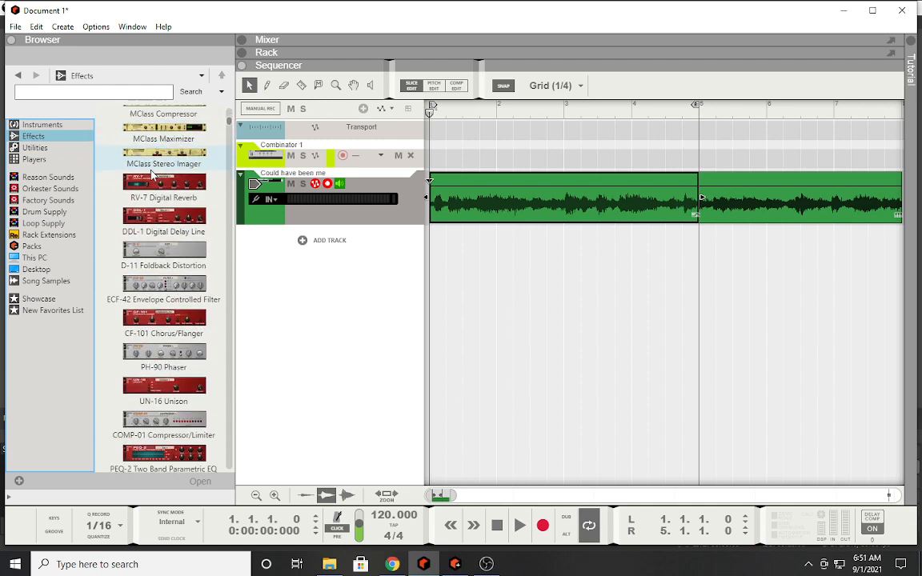
scroll(152, 176, down, 4)
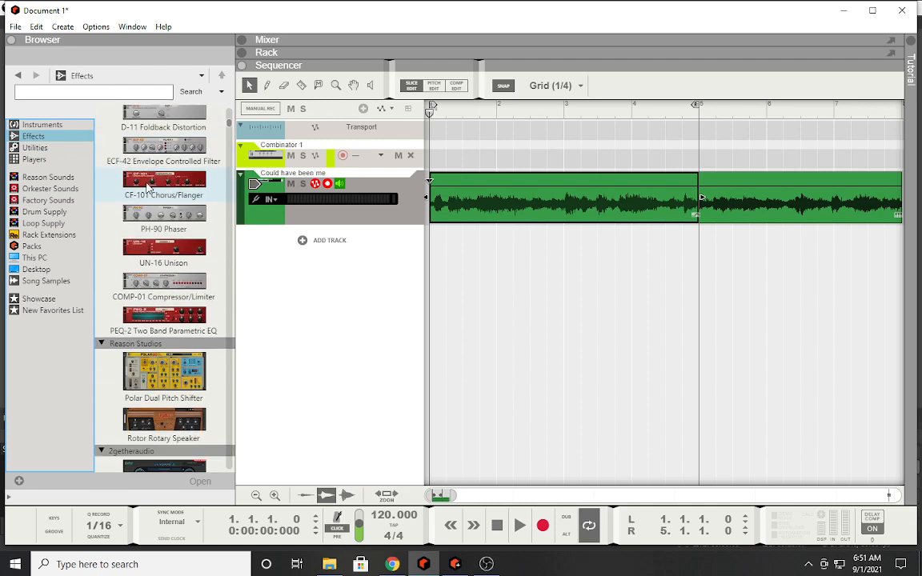
scroll(134, 169, down, 2)
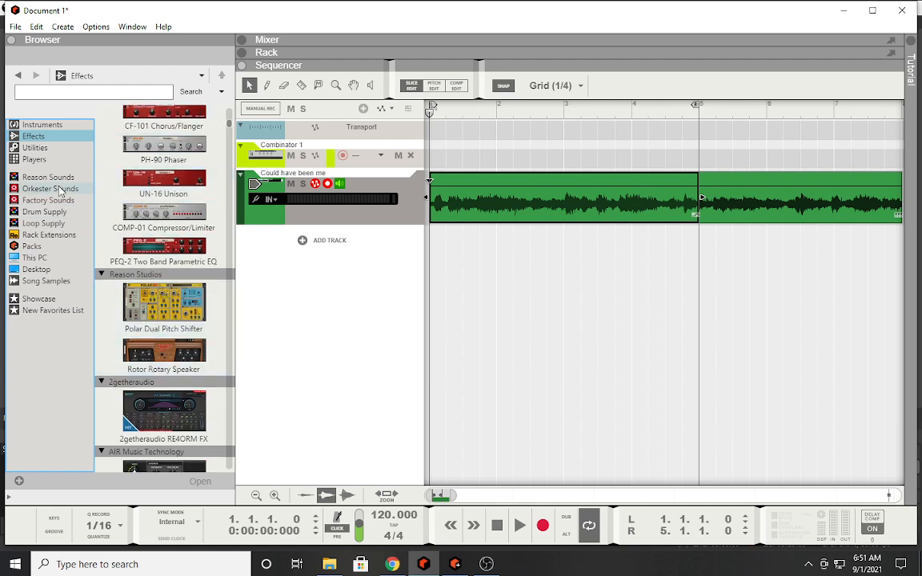
Step: View the Utilities and Players device lists in the browser and return to the Utilities
click(36, 149)
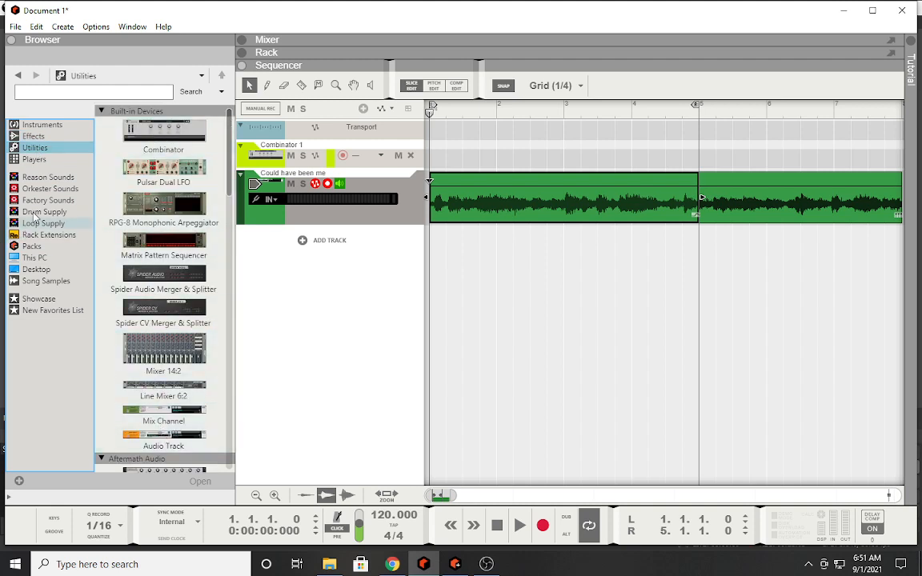
click(33, 158)
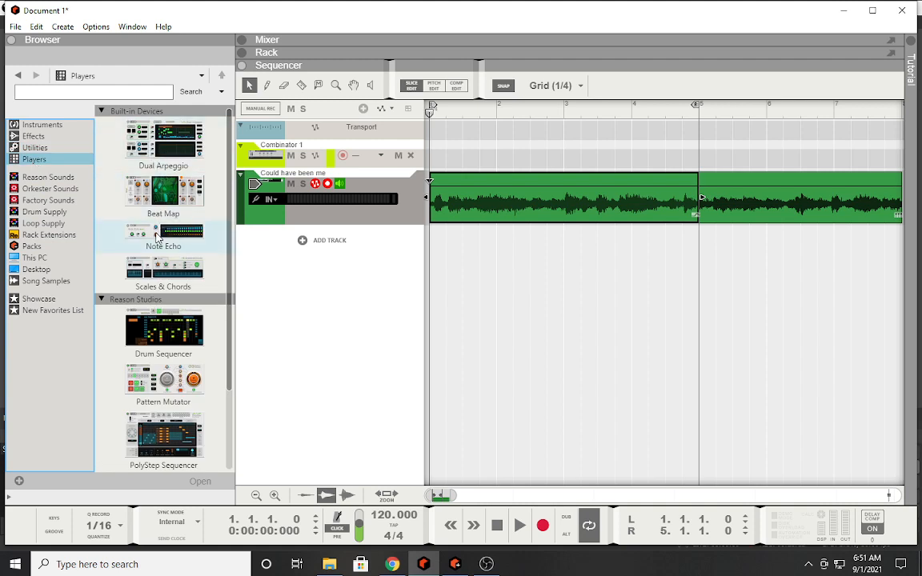
scroll(163, 298, down, 2)
scroll(163, 298, up, 2)
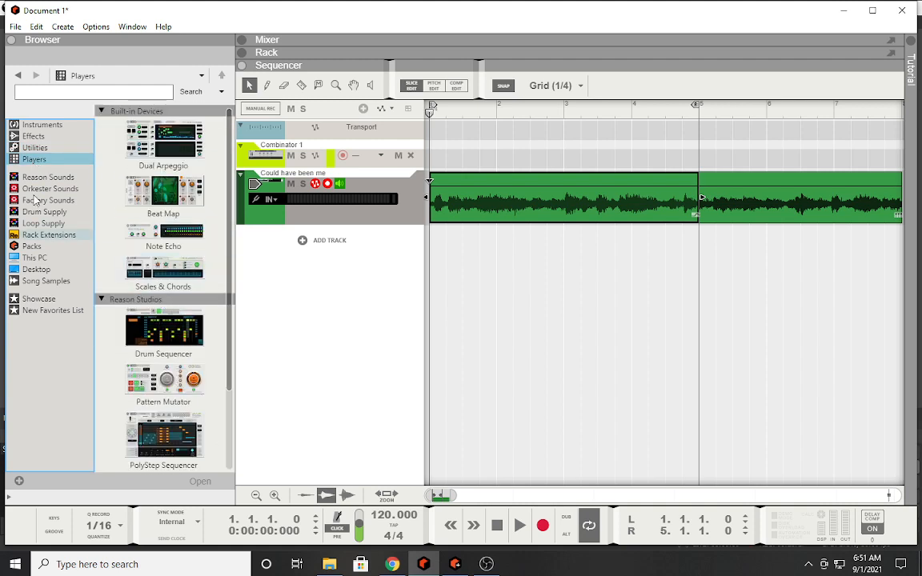
click(15, 76)
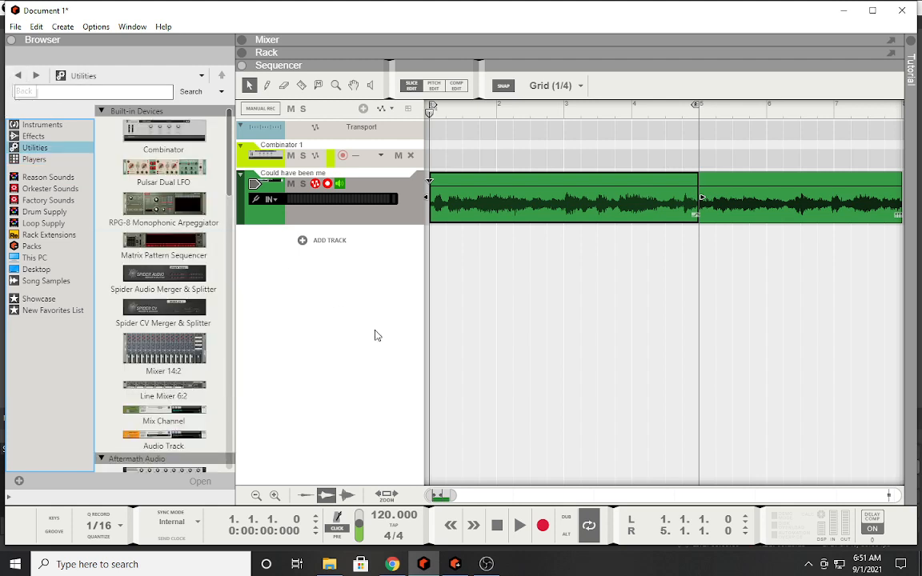
click(543, 194)
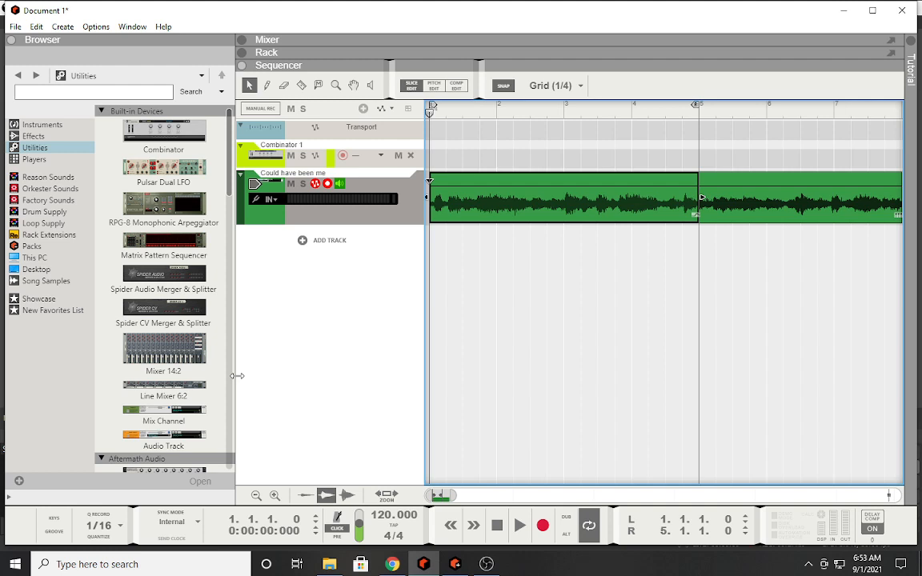
Step: Examine Combinator 1 in the rack, from its control mappings in the Editor to the Europa and Grain devices inside it
click(149, 128)
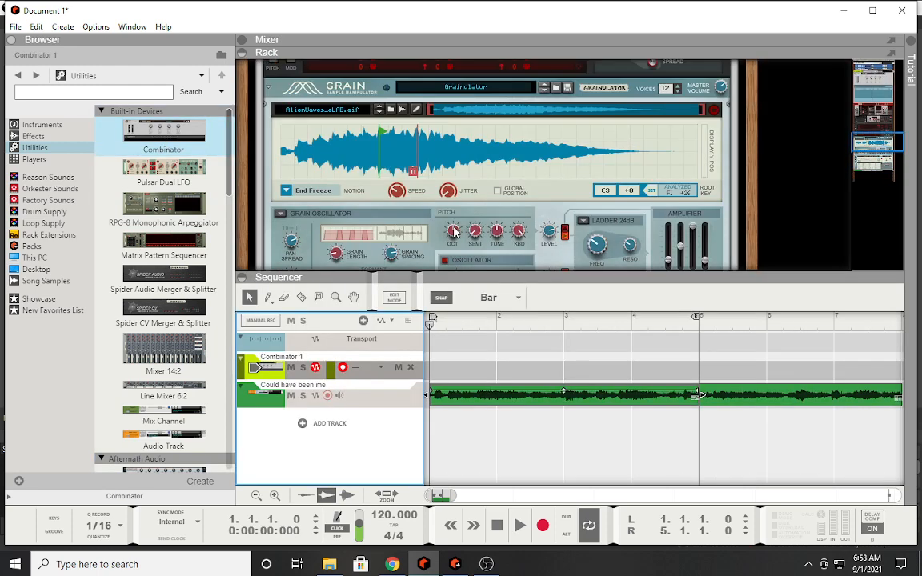
scroll(454, 231, up, 12)
scroll(454, 232, down, 7)
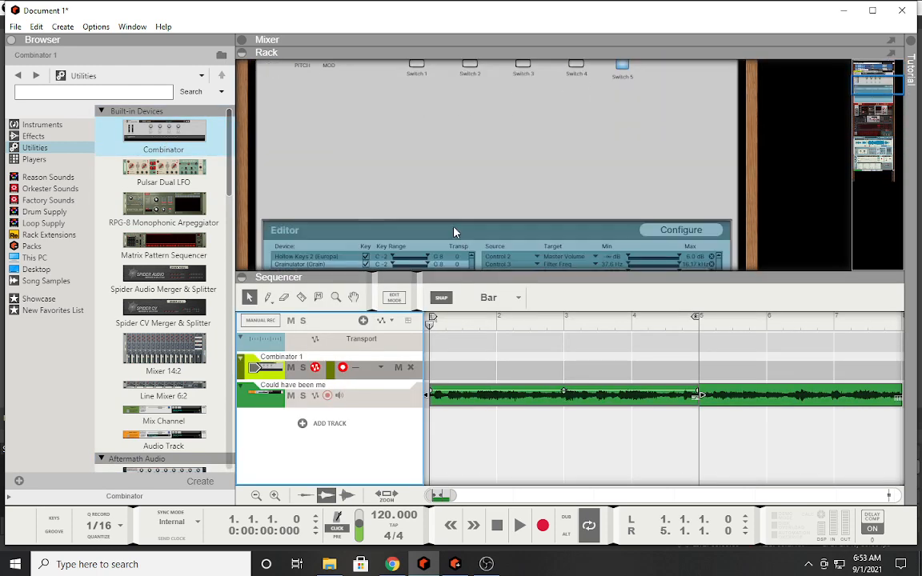
scroll(454, 237, down, 10)
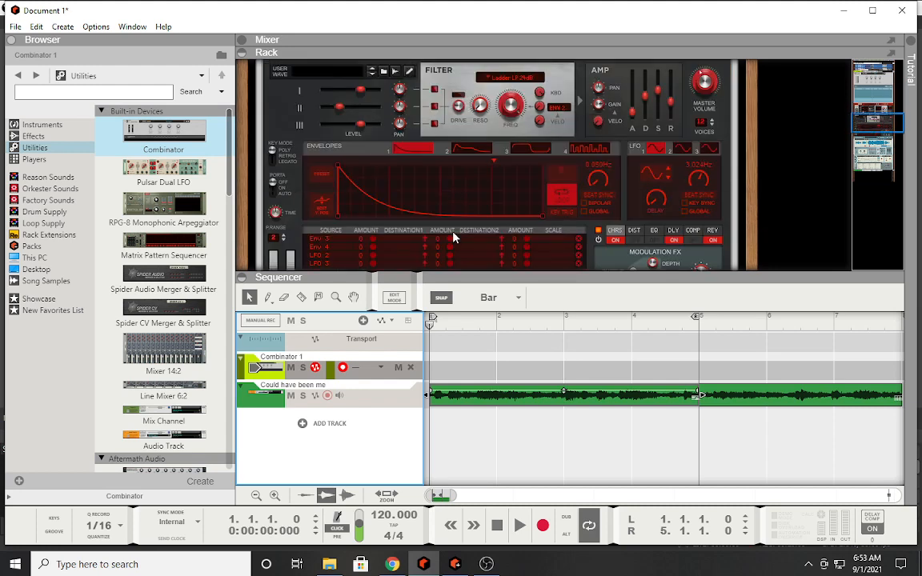
scroll(454, 238, up, 3)
scroll(453, 237, up, 3)
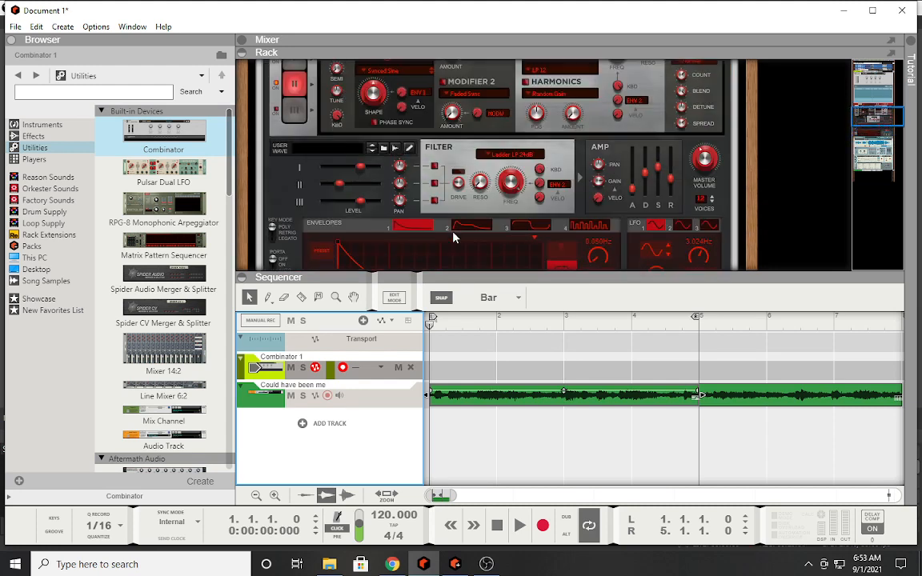
scroll(454, 238, up, 3)
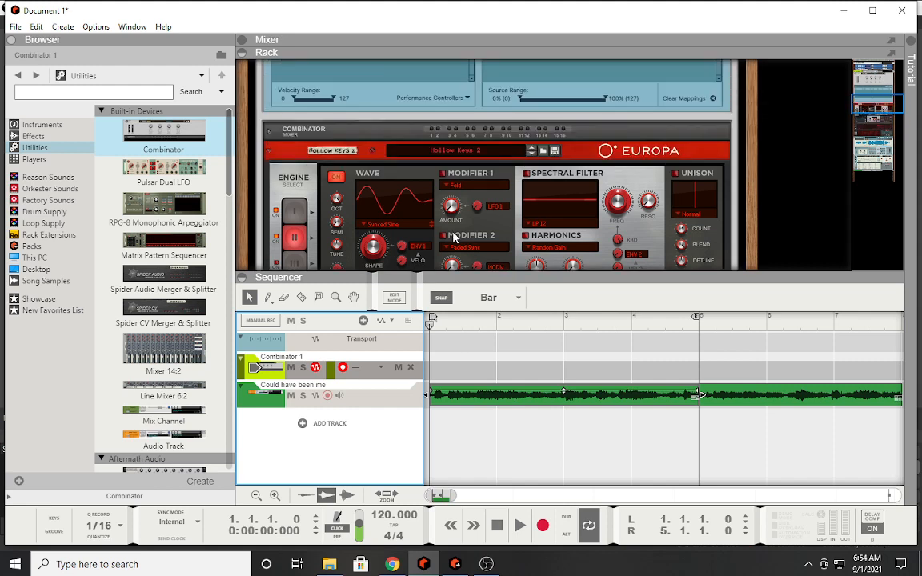
scroll(453, 237, up, 3)
scroll(454, 237, up, 5)
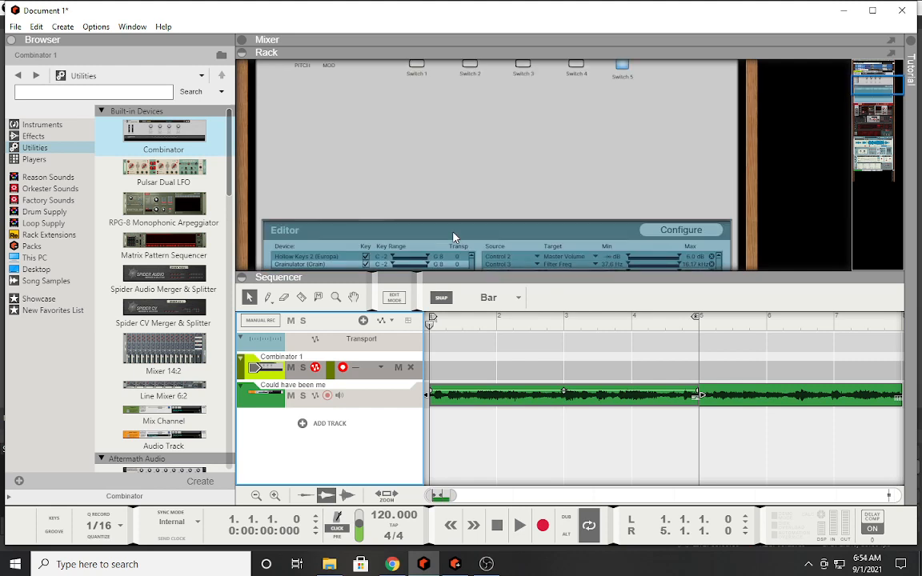
scroll(454, 238, down, 5)
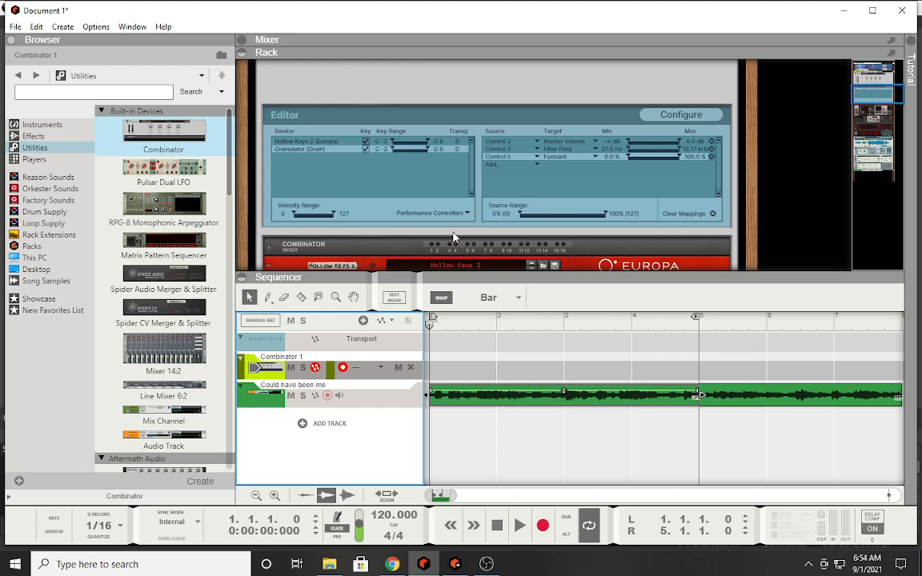
scroll(453, 237, down, 3)
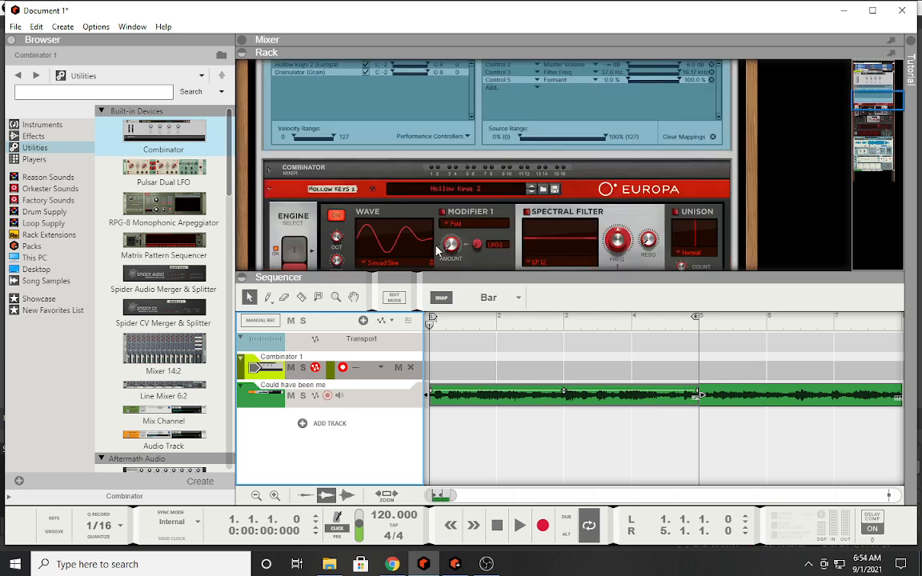
scroll(432, 253, up, 4)
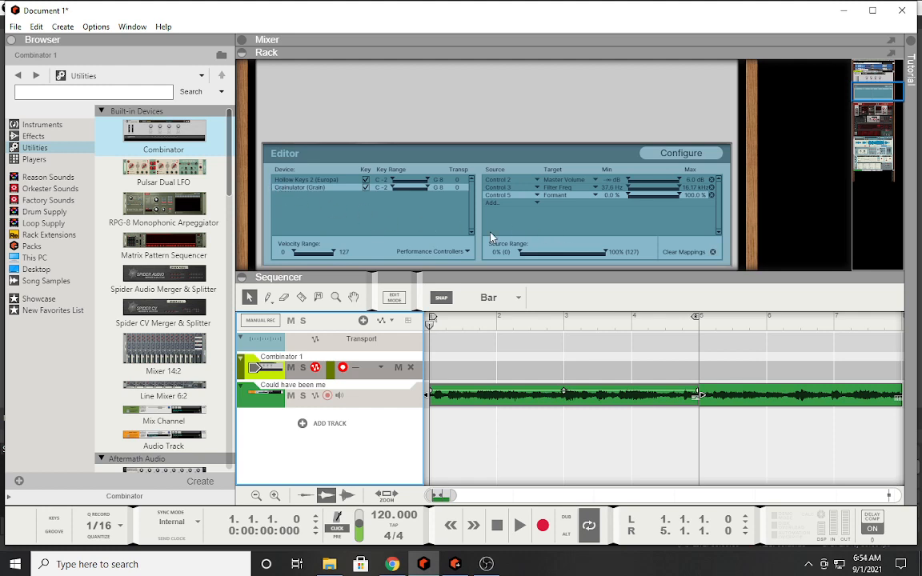
Step: Go back over Europa's filter and envelopes, the Combinator's knobs and switches, and the Source and Target mappings in its Editor
scroll(278, 168, down, 3)
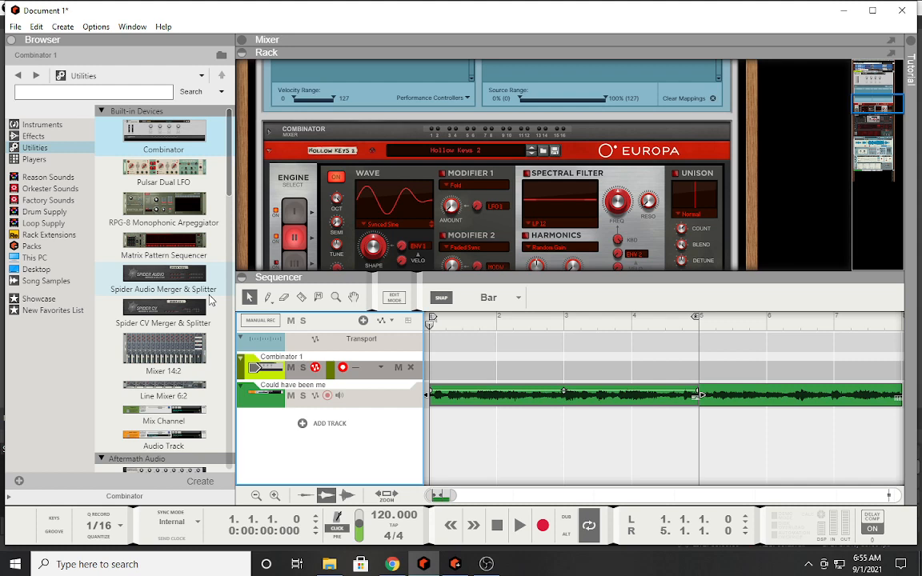
scroll(211, 299, down, 2)
scroll(427, 216, down, 2)
scroll(426, 216, down, 2)
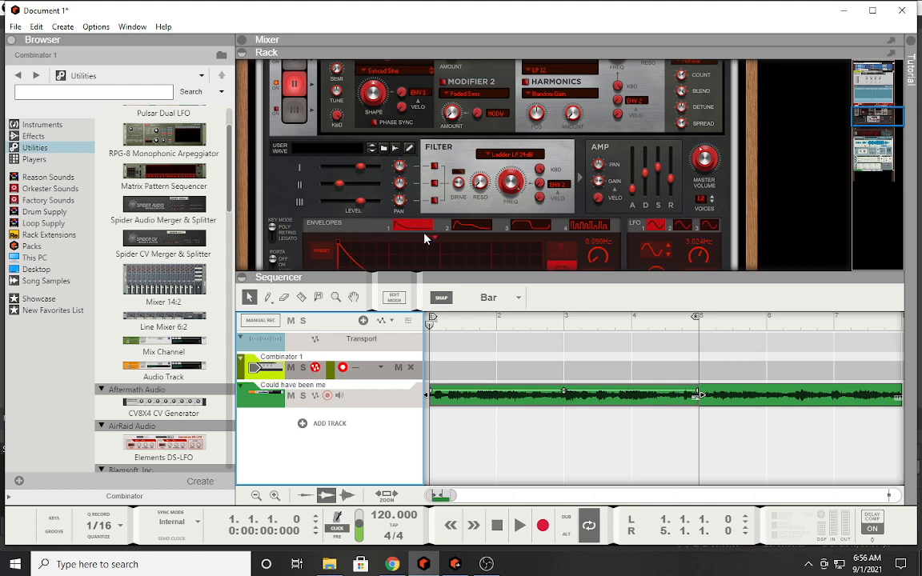
scroll(424, 238, up, 10)
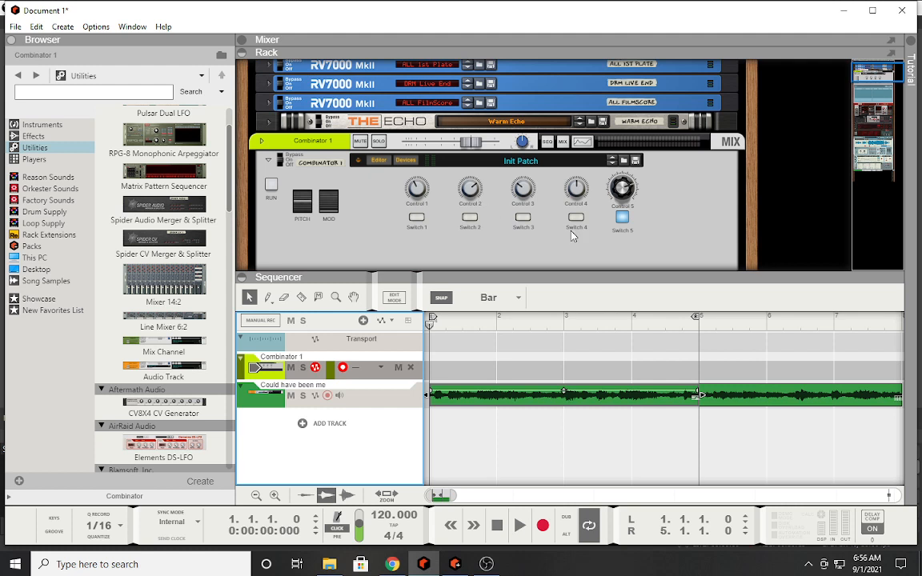
scroll(514, 208, down, 2)
scroll(571, 236, down, 2)
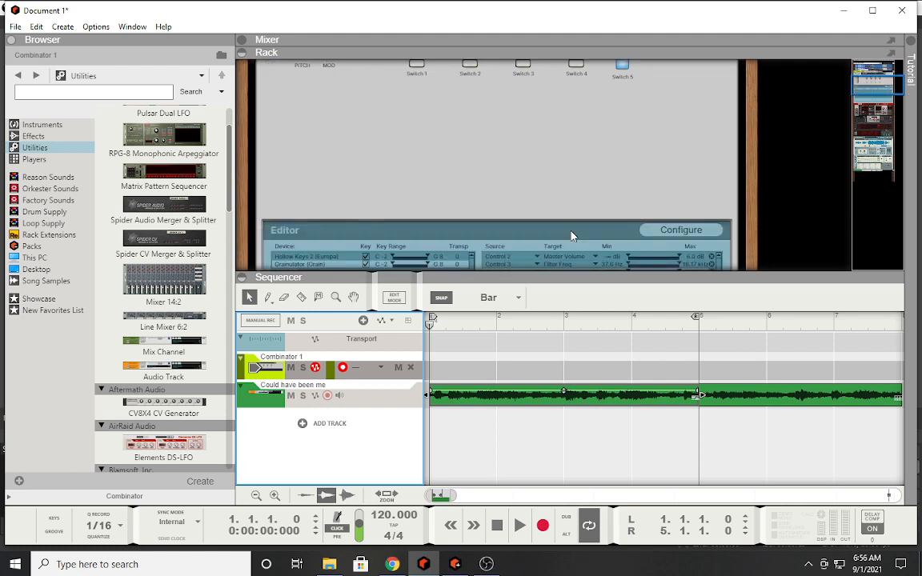
scroll(572, 236, down, 2)
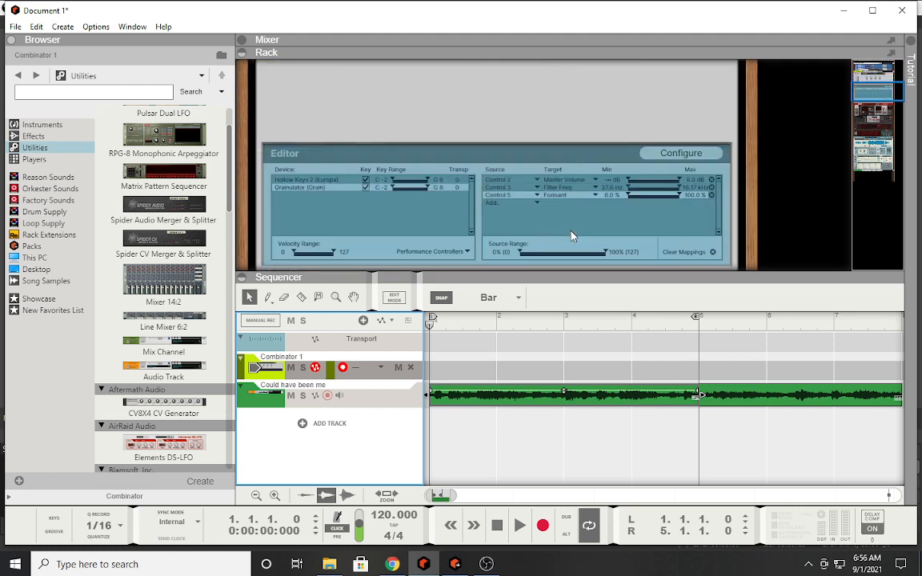
scroll(571, 236, down, 4)
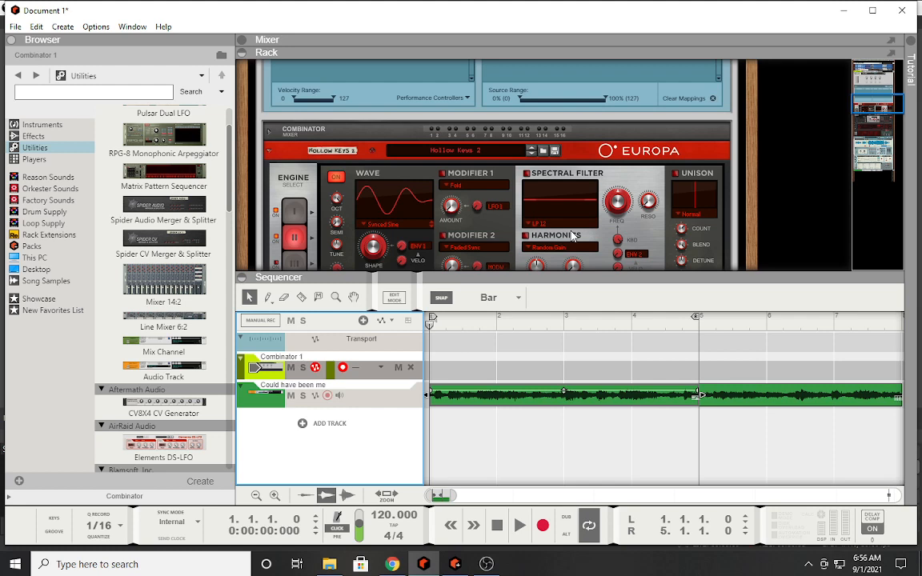
scroll(571, 234, up, 10)
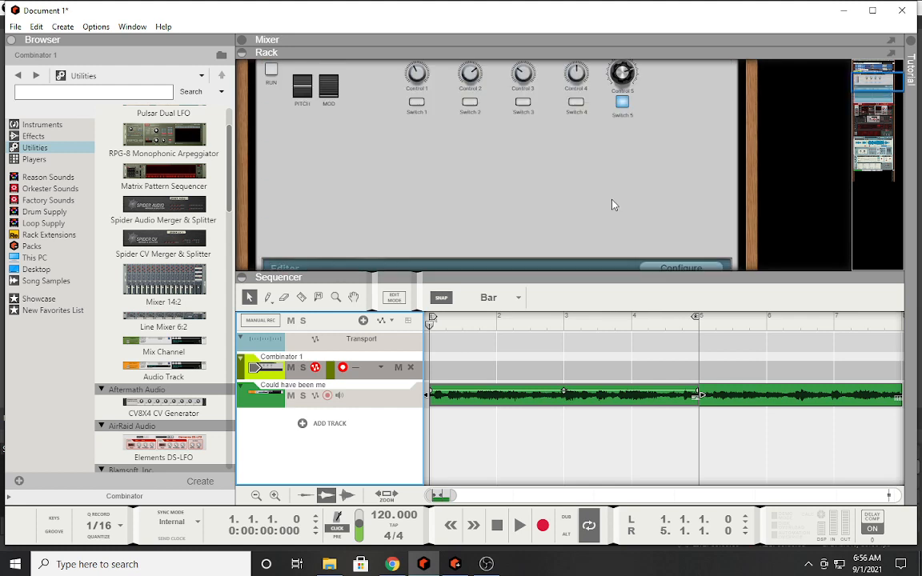
scroll(461, 209, down, 3)
click(326, 89)
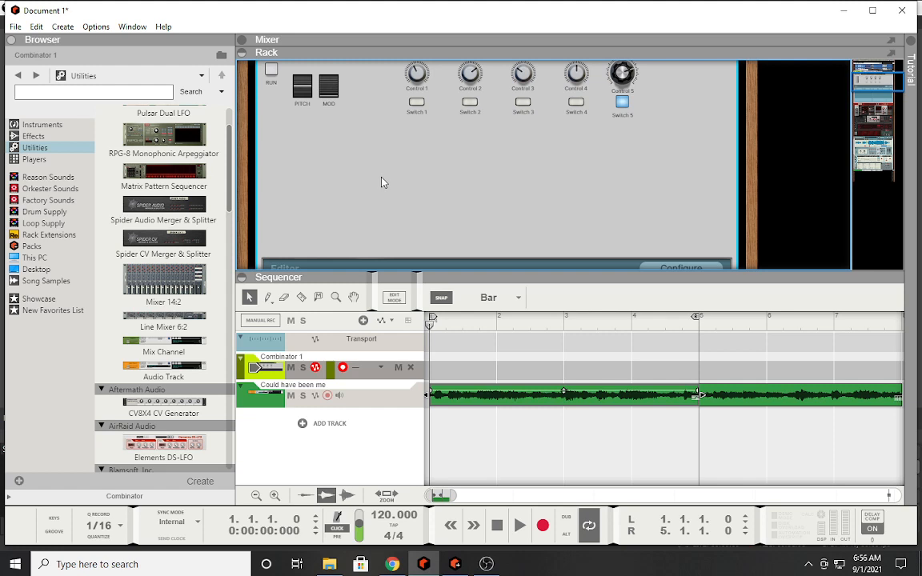
Step: Add the Mimic Creative Sampler from the Instruments to the empty rack space below the "Could have been me" audio track
drag(228, 180, 235, 132)
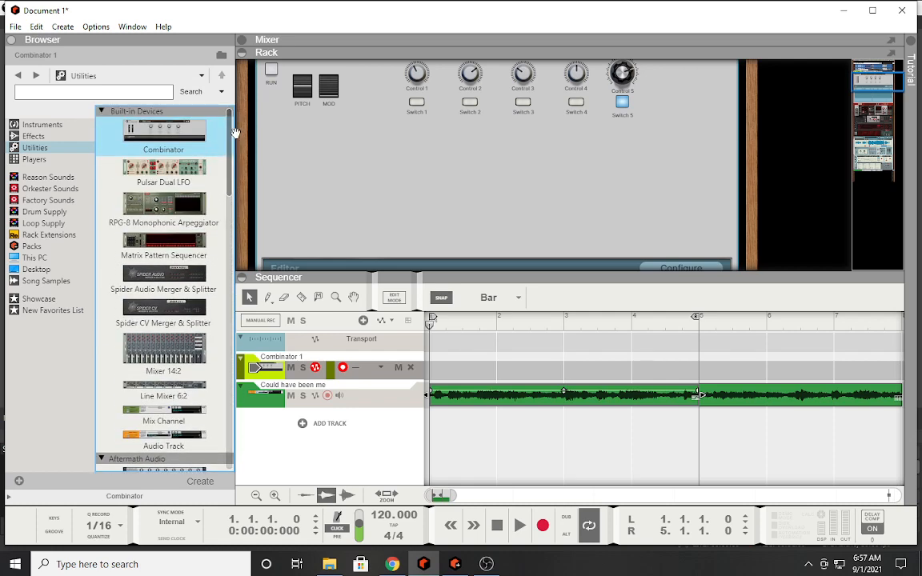
scroll(185, 180, down, 4)
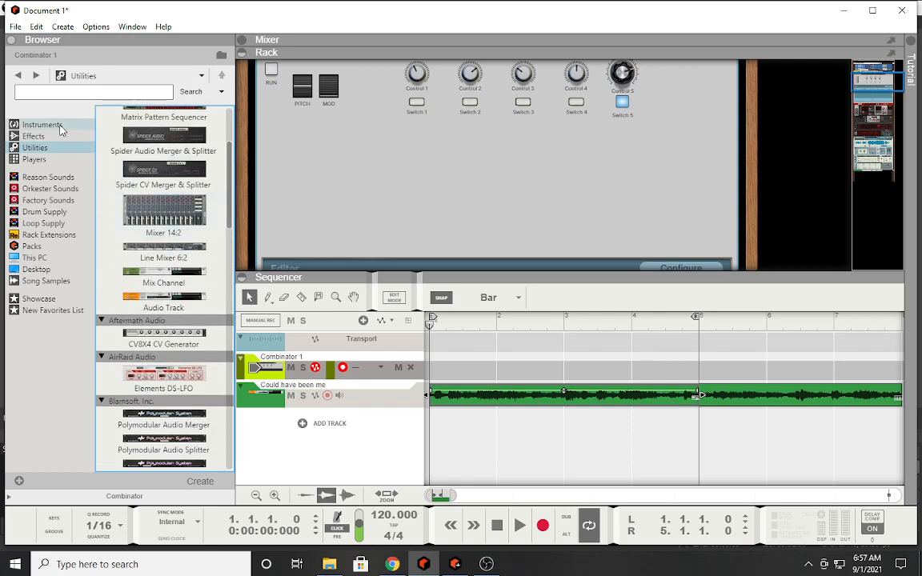
click(60, 126)
scroll(188, 252, down, 5)
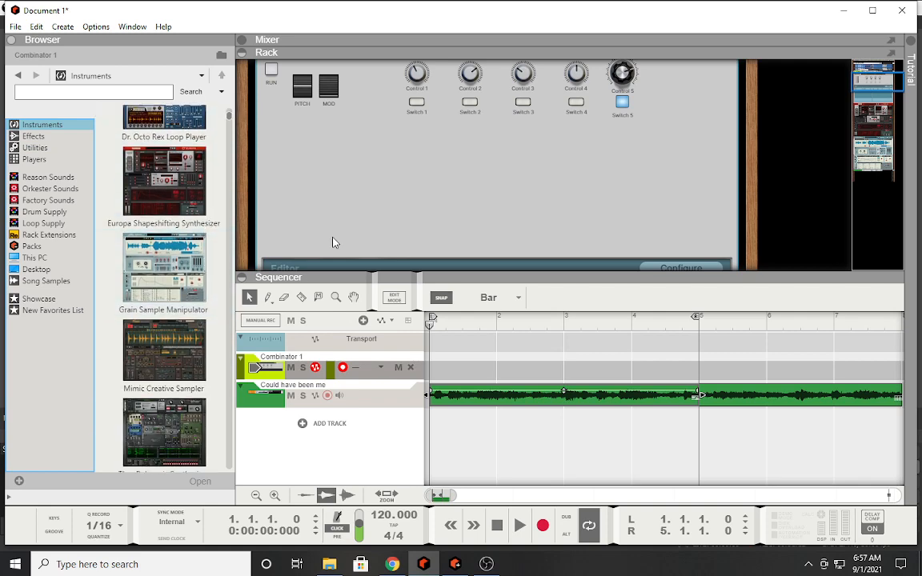
scroll(372, 181, down, 12)
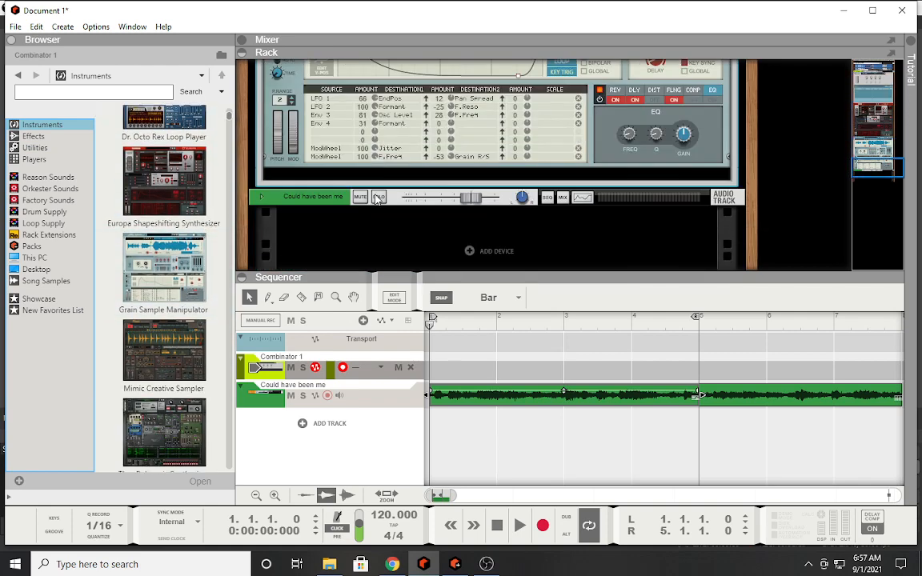
scroll(376, 199, down, 2)
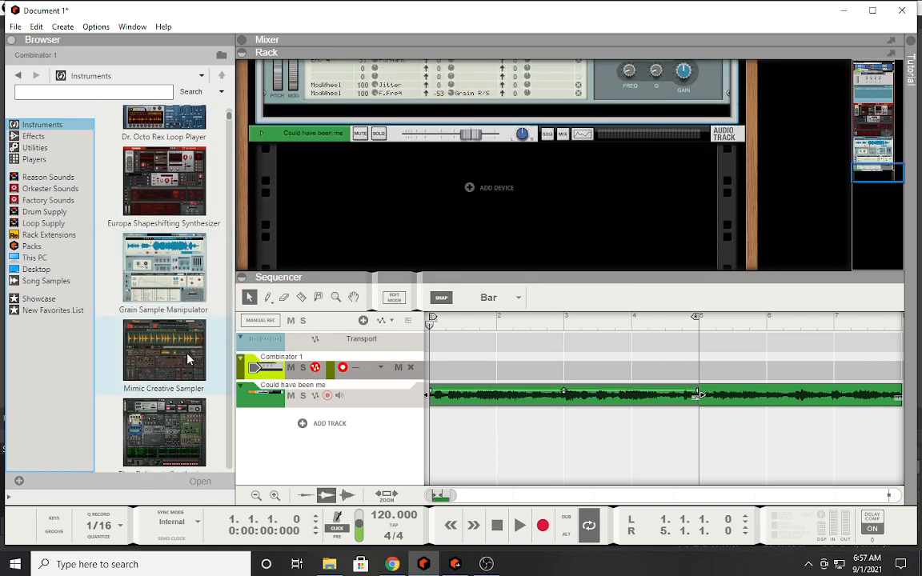
drag(188, 357, 406, 236)
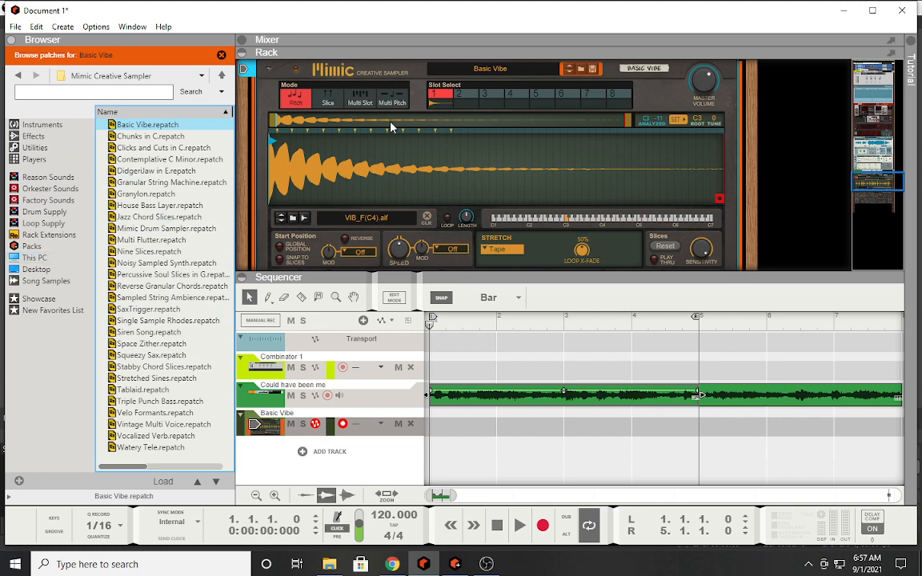
Step: Try the Multi Slot mode on the Mimic sampler and reset the device to its empty initial patch
click(359, 98)
right_click(438, 166)
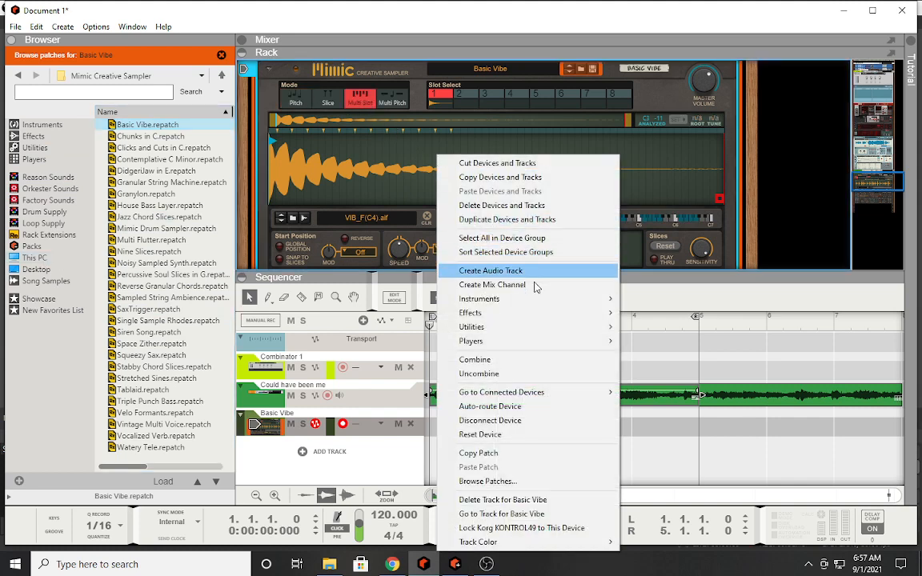
click(518, 441)
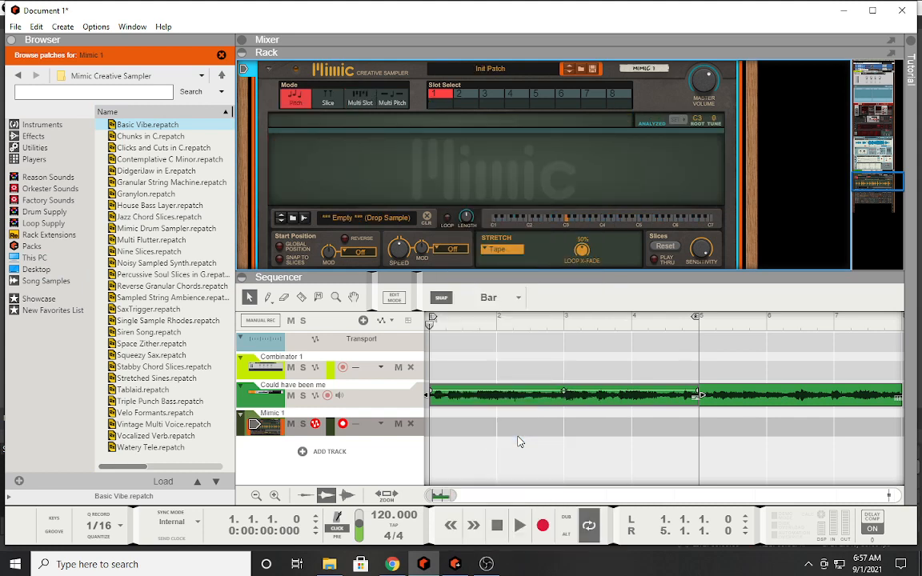
Step: Start bouncing the first "Could have been me" audio clip to disk and choose USB Drive (F:) as the destination
right_click(568, 400)
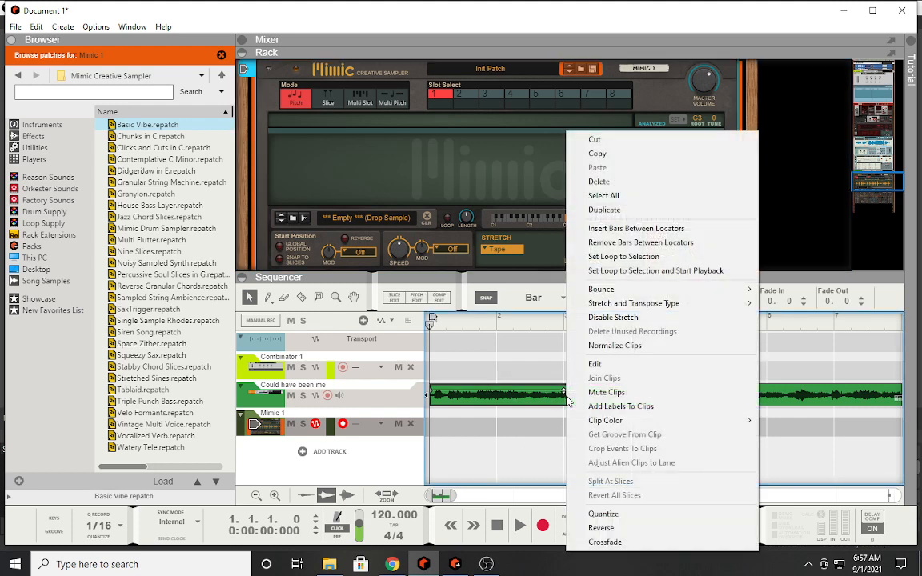
mouse_move(661, 294)
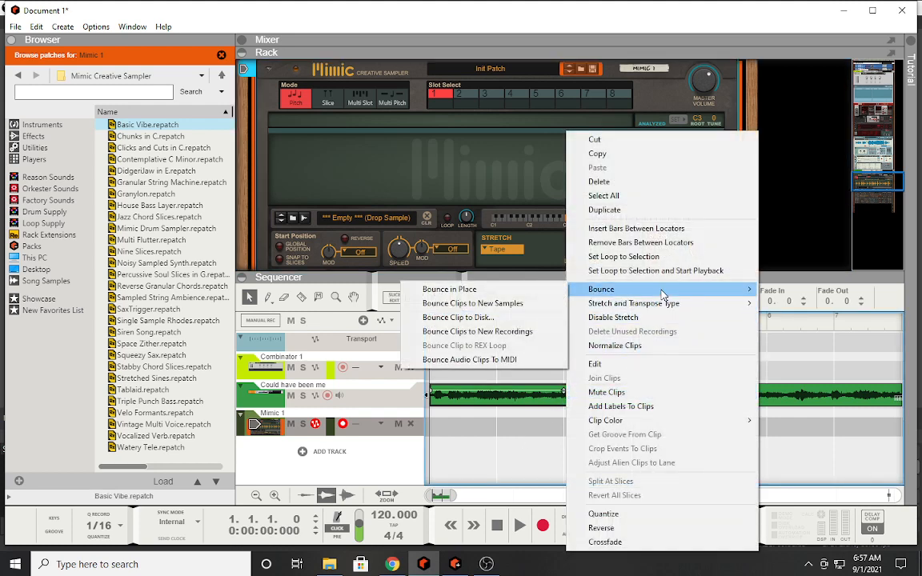
click(491, 319)
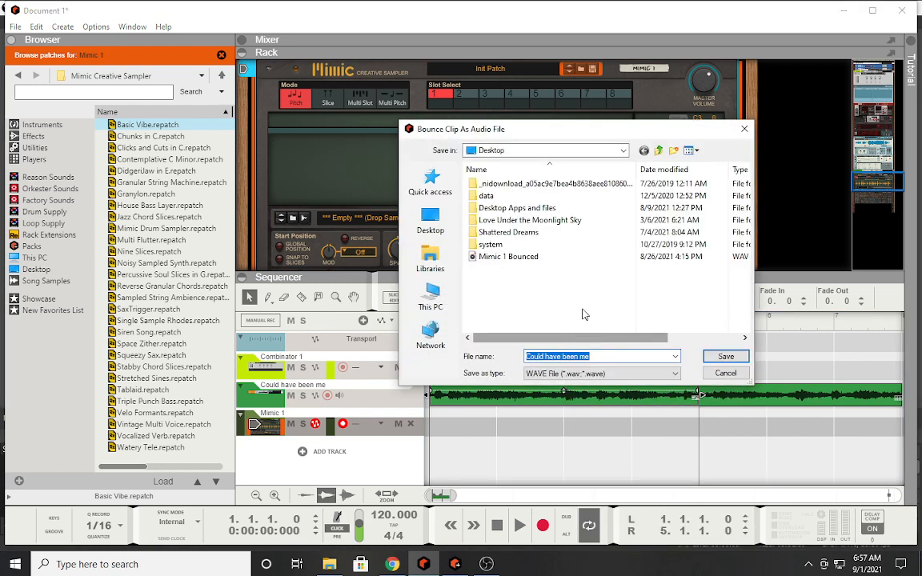
click(438, 290)
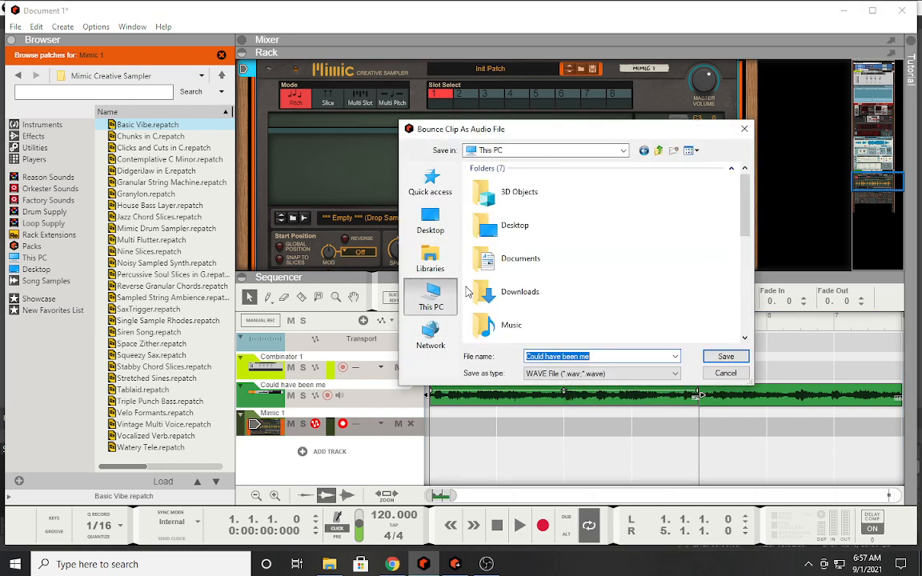
scroll(469, 294, down, 3)
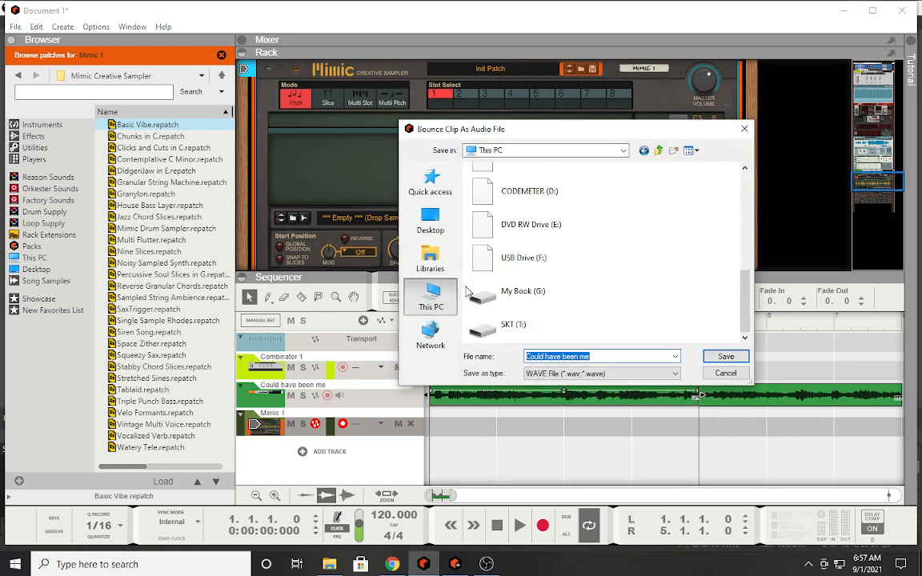
click(538, 263)
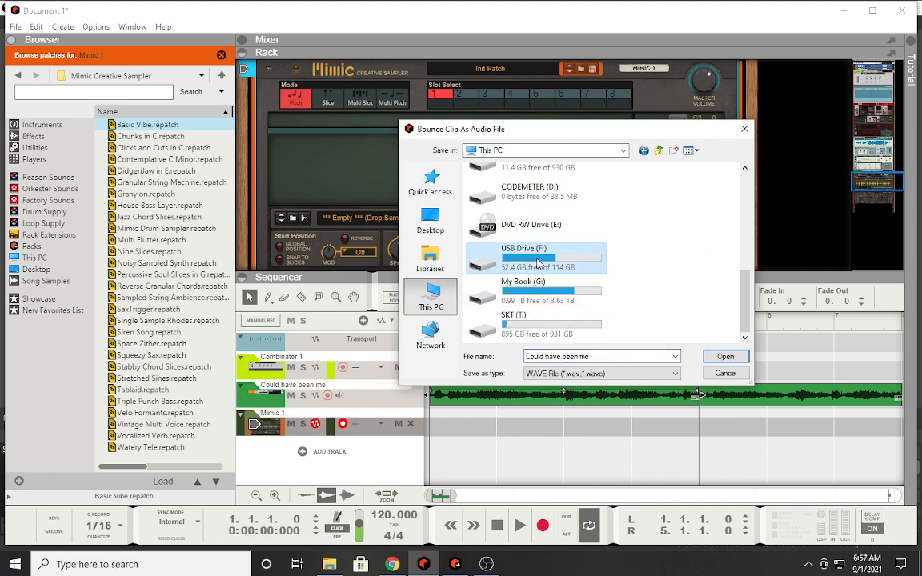
double_click(538, 262)
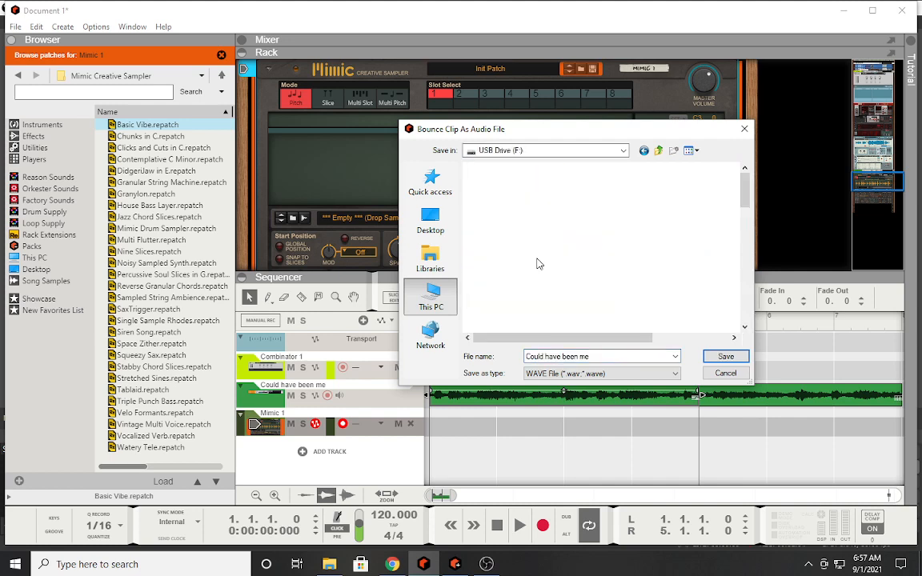
Step: Save the bounce as a new WAVE file named "Could have been me 1" at 44,100 Hz and 16 bit with dither
click(741, 359)
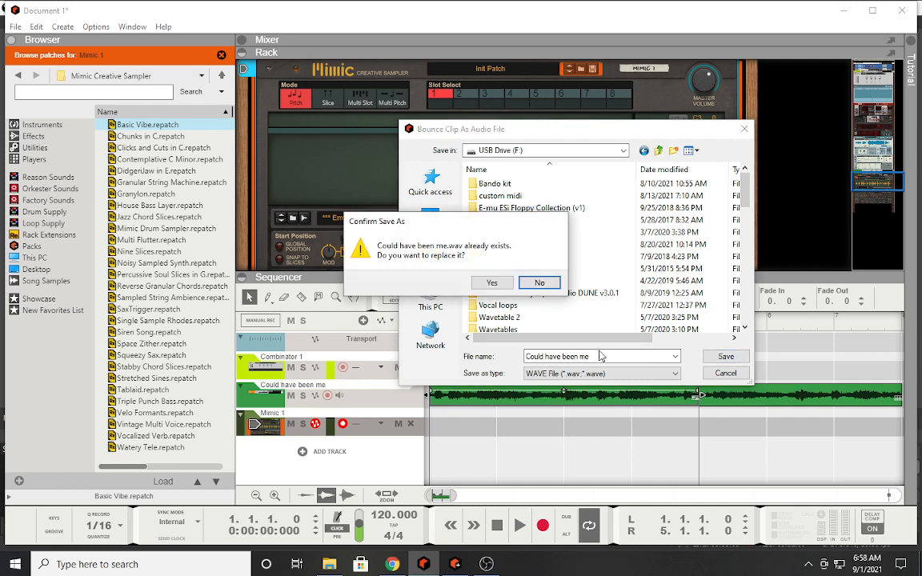
click(539, 282)
click(612, 356)
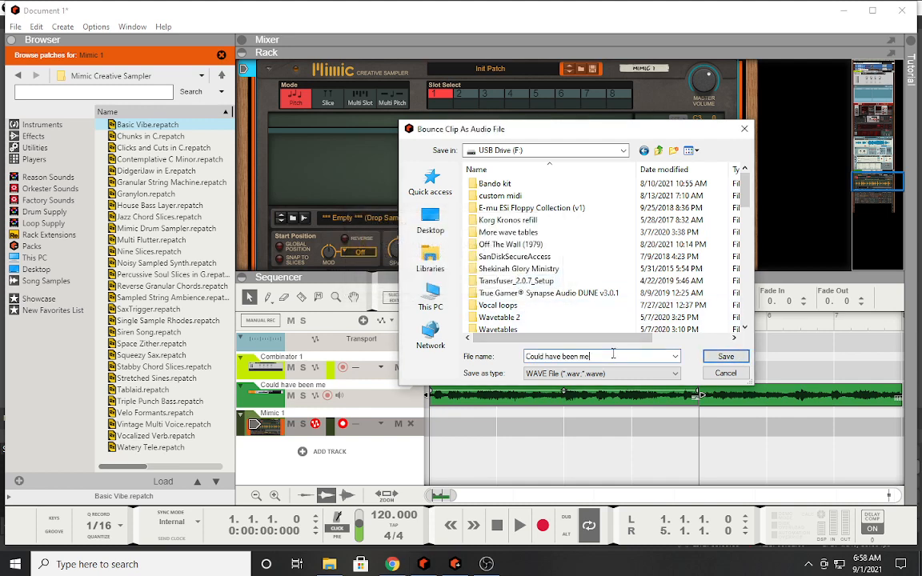
text(1)
click(725, 357)
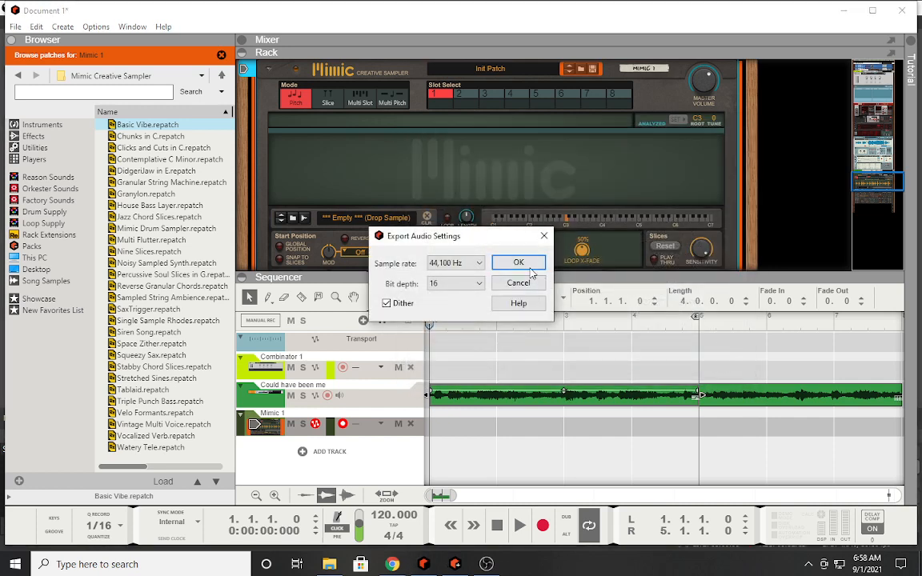
click(528, 266)
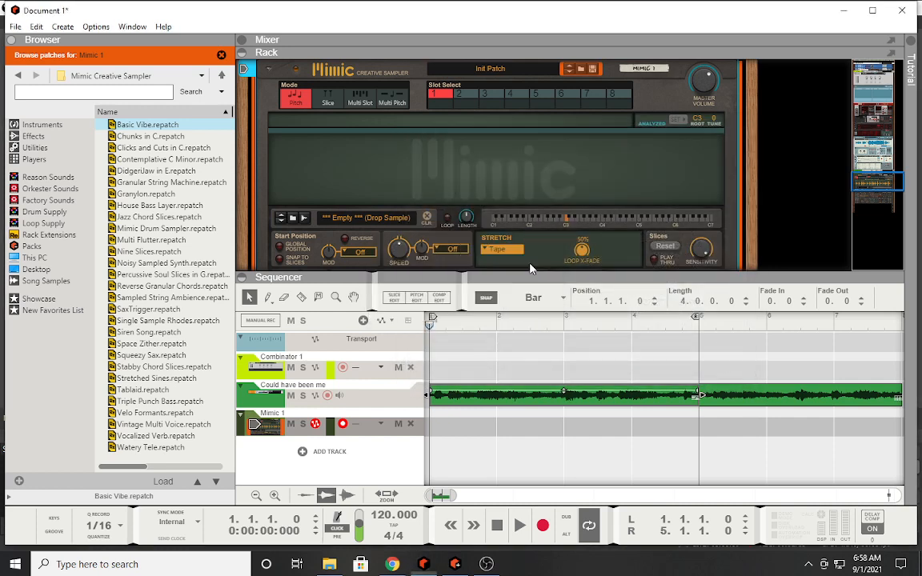
Step: Load the sample "Could have been me 1" from USB Drive (F:) into slot 1 of the Mimic and stop the sample preview
click(36, 258)
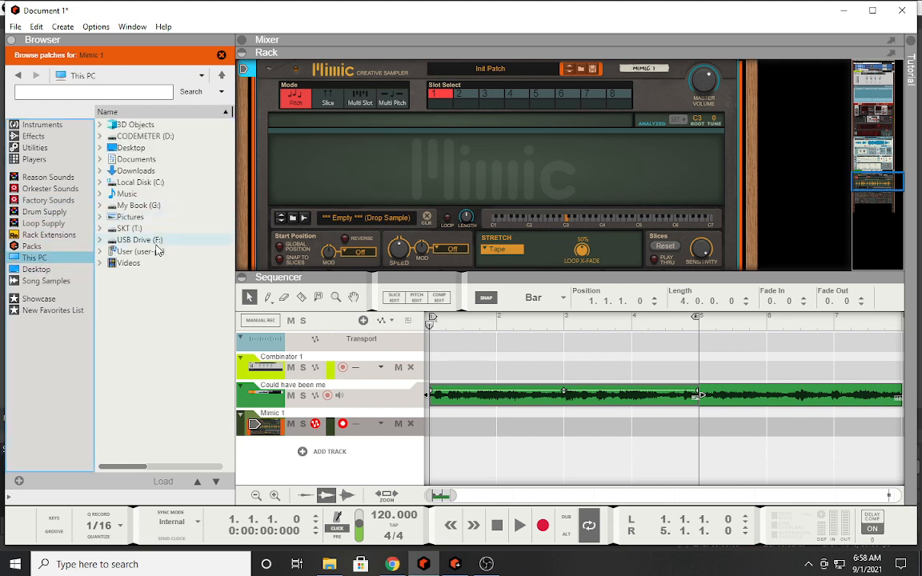
double_click(143, 239)
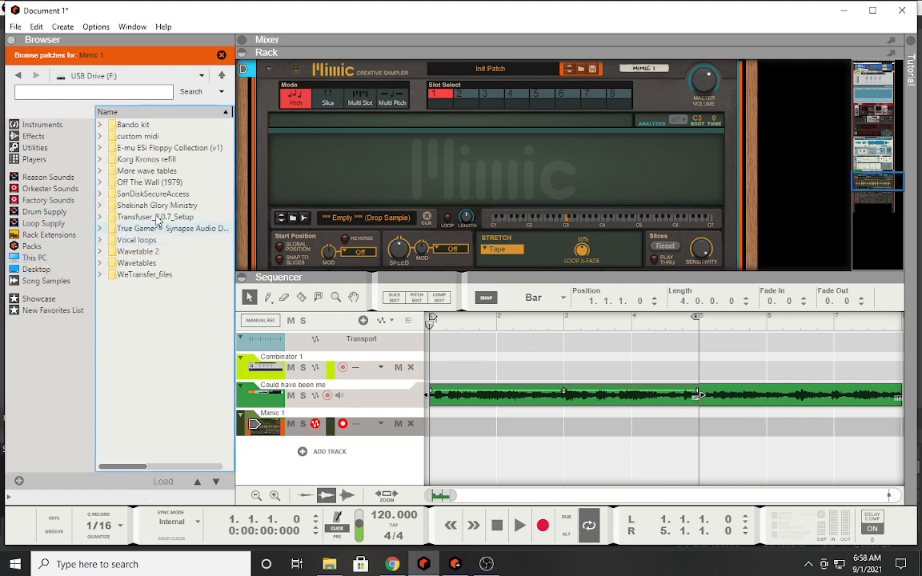
click(293, 219)
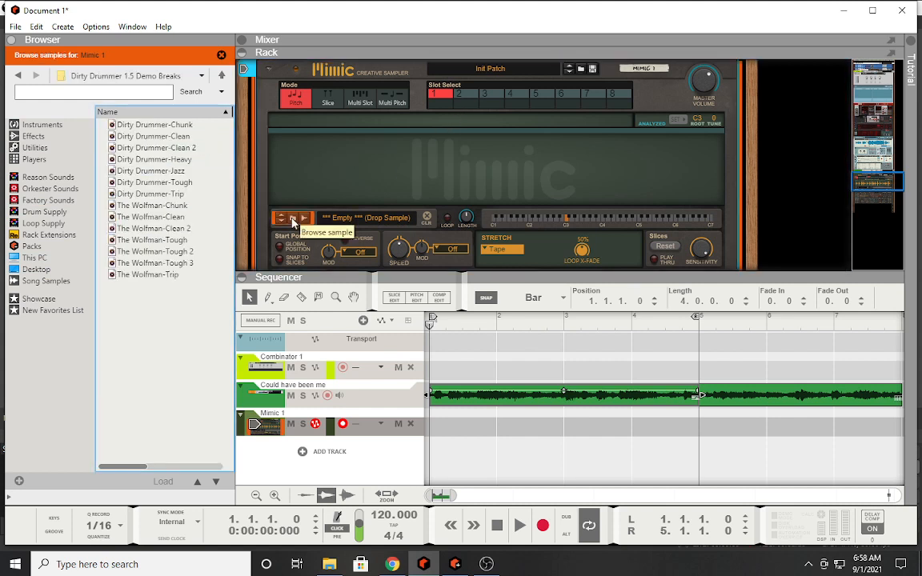
click(35, 259)
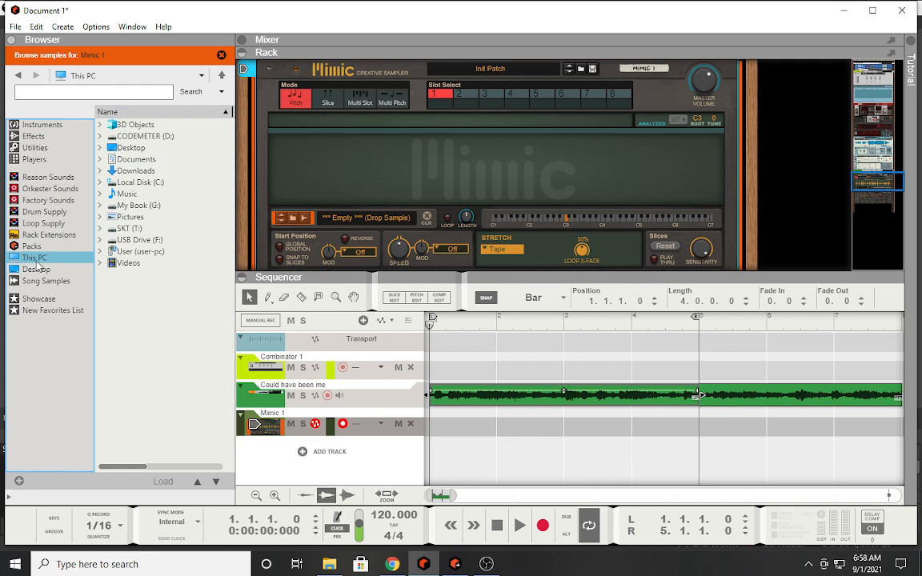
double_click(152, 240)
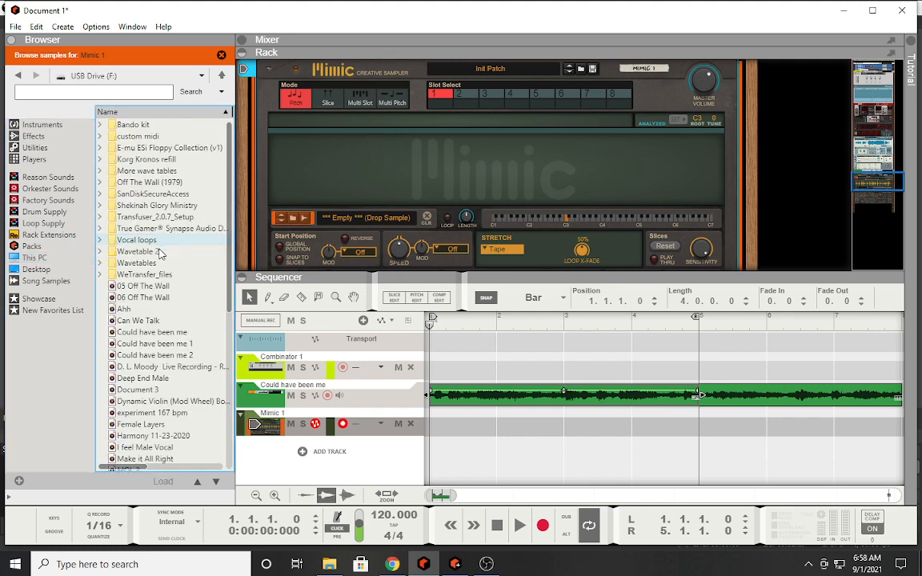
click(156, 344)
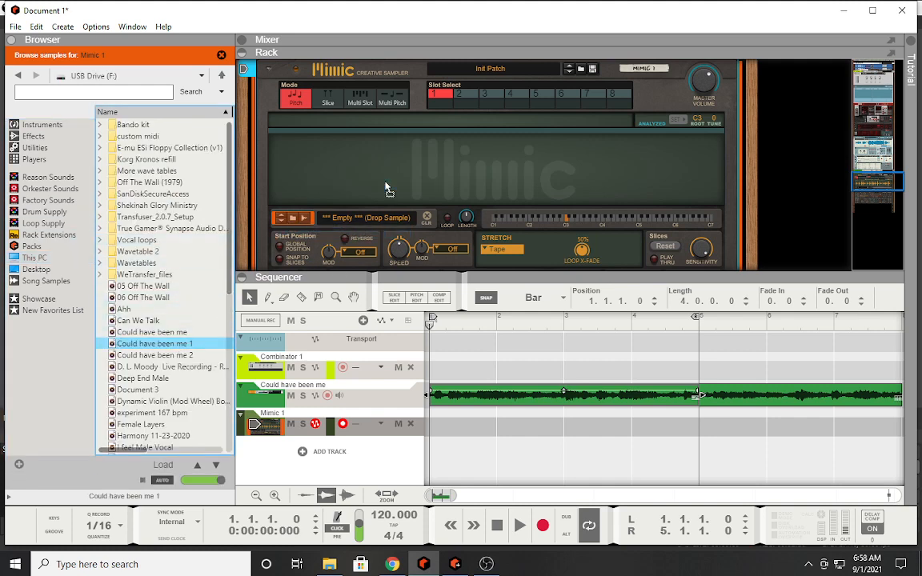
drag(385, 183, 385, 184)
click(142, 479)
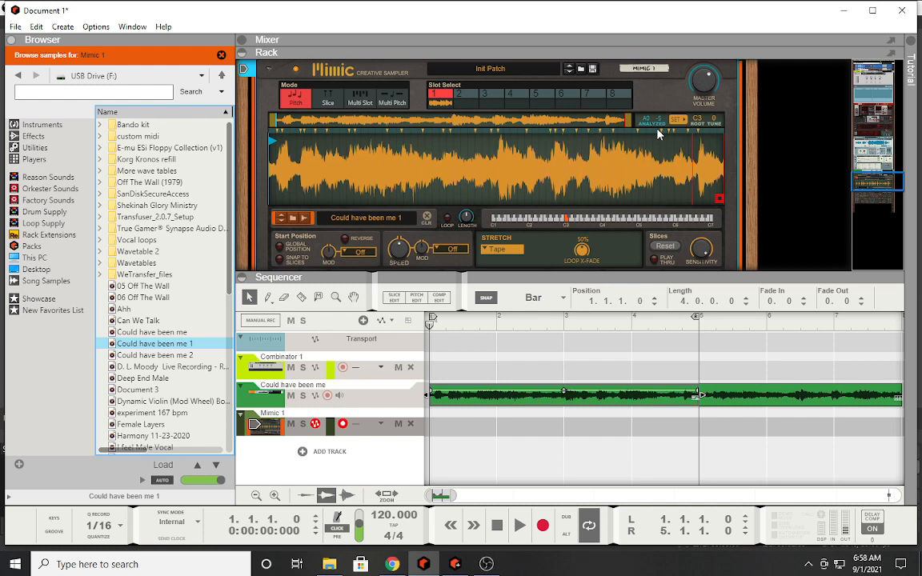
Step: Try the Mimic's Multi Slot mode on the loaded sample and switch the sampler to Slice mode
click(359, 96)
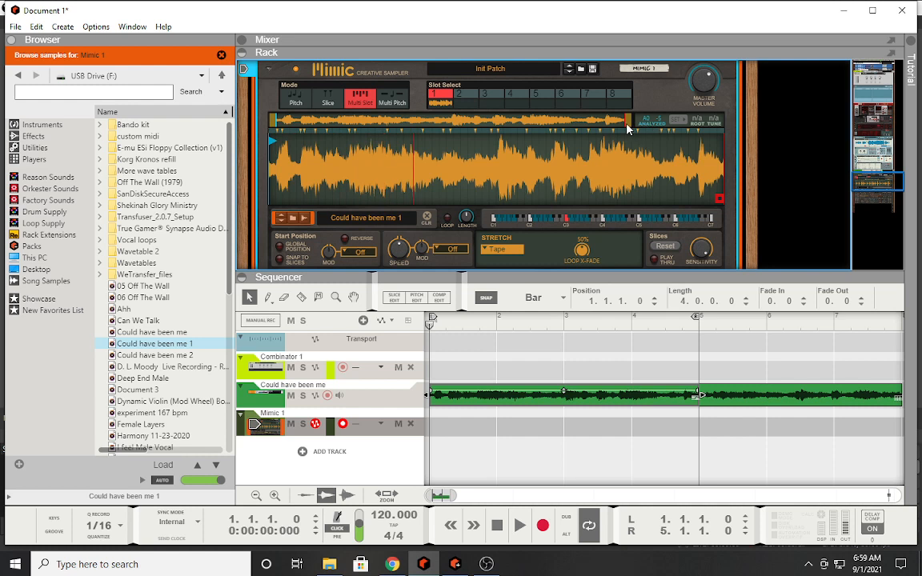
click(328, 98)
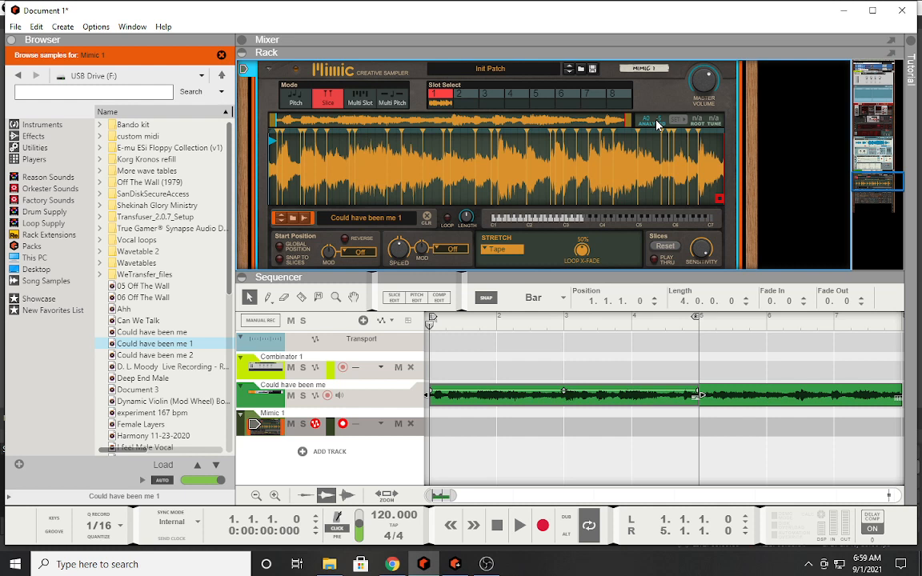
Step: Replace the sample in slot 1 with "Deep End Male" and set its slice sensitivity to 55.9 %
click(136, 379)
drag(136, 379, 407, 141)
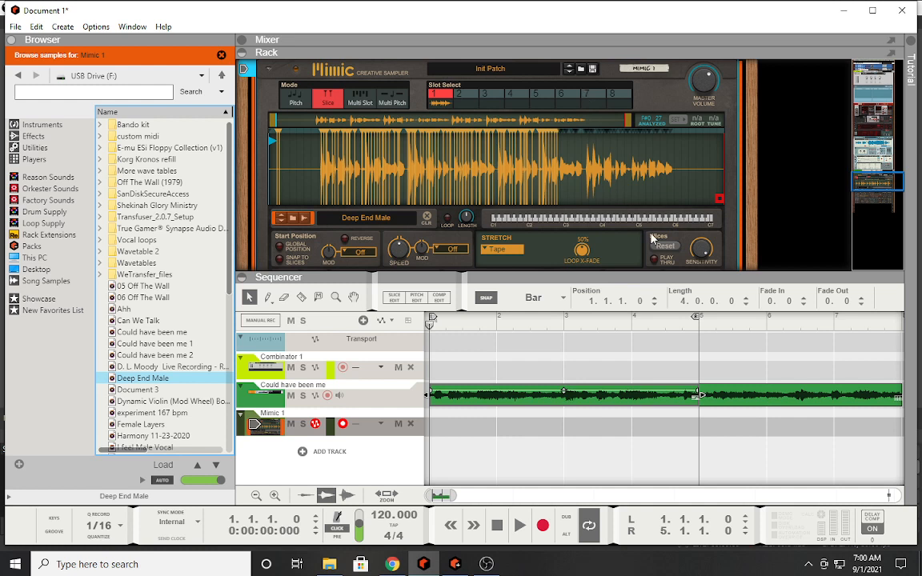
drag(700, 249, 694, 326)
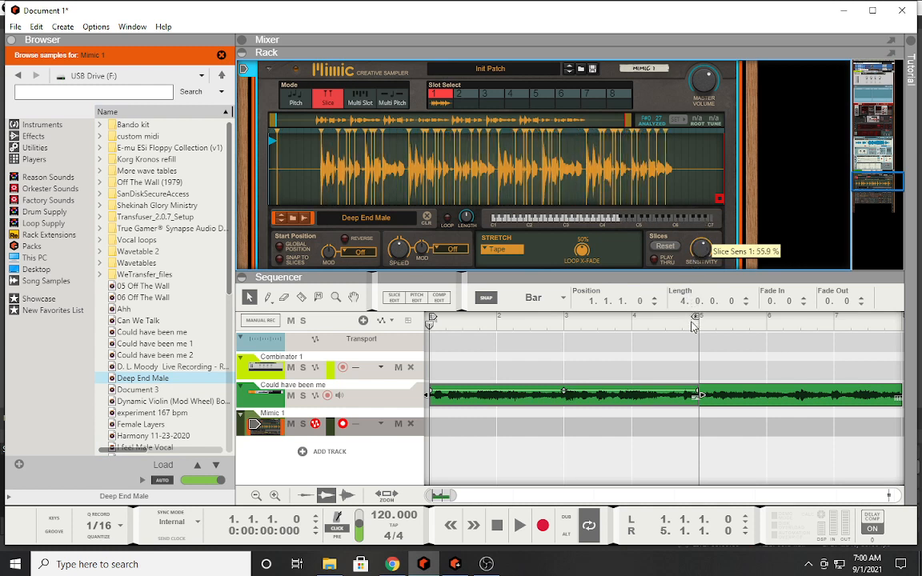